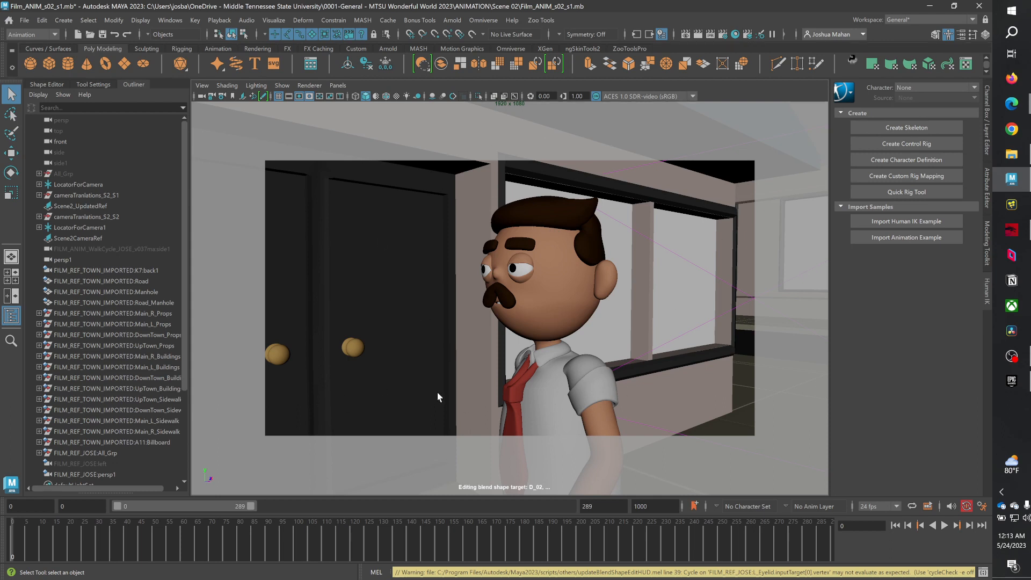
# - Play back and scrub the character's animation through the shot camera, finishing at frame 0
pyautogui.hotkey('alt', 'v')
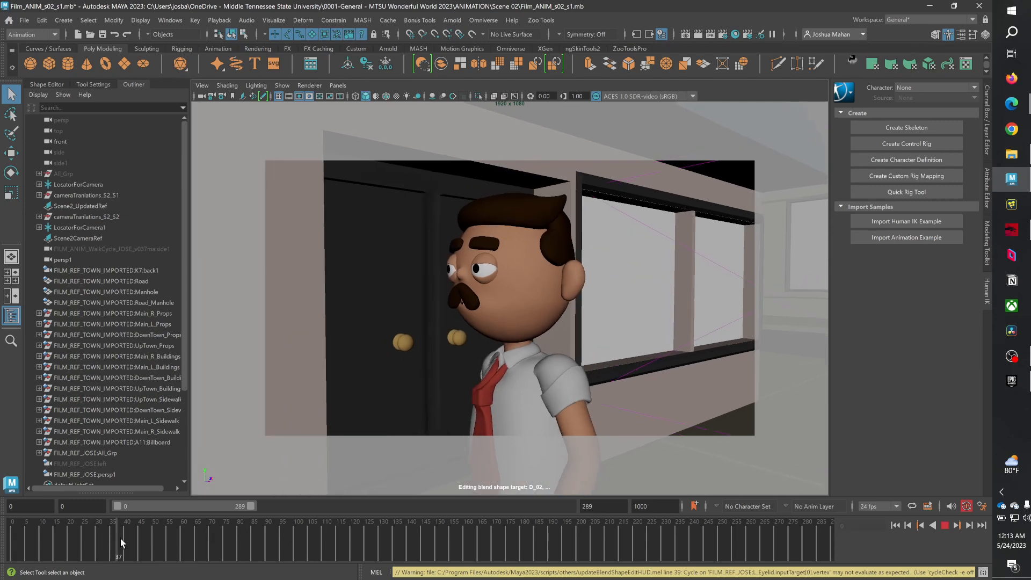
pyautogui.click(15, 543)
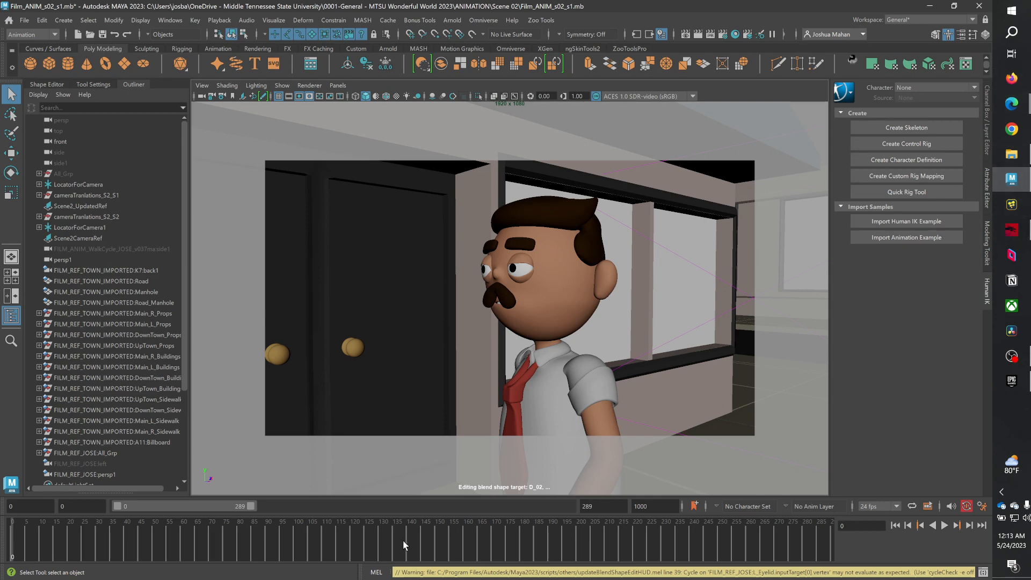
pyautogui.hotkey('alt', 'v')
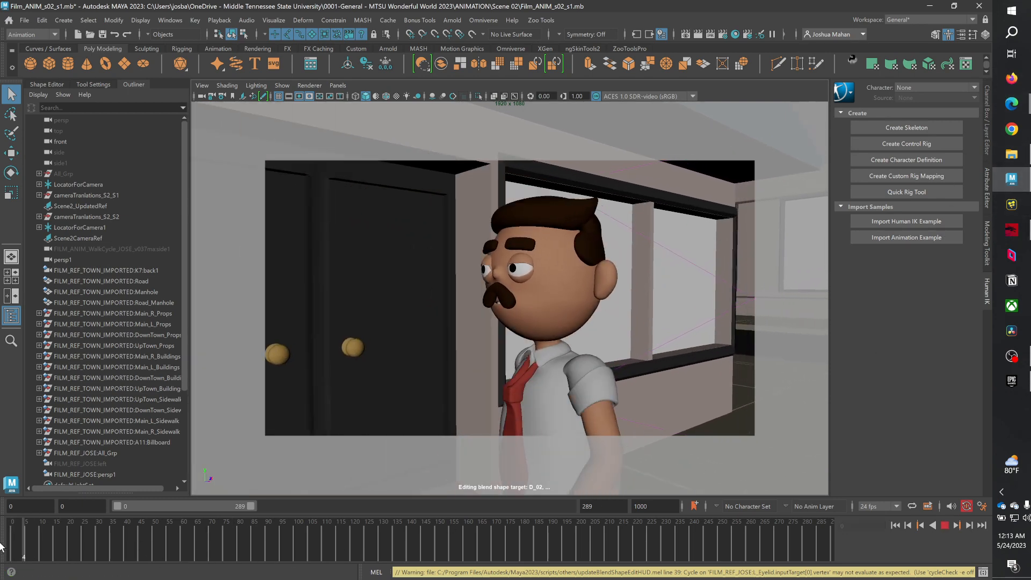
pyautogui.moveTo(41, 547)
pyautogui.mouseDown()
pyautogui.moveTo(815, 551)
pyautogui.moveTo(1, 548)
pyautogui.mouseUp()
pyautogui.click(338, 85)
pyautogui.click(337, 85)
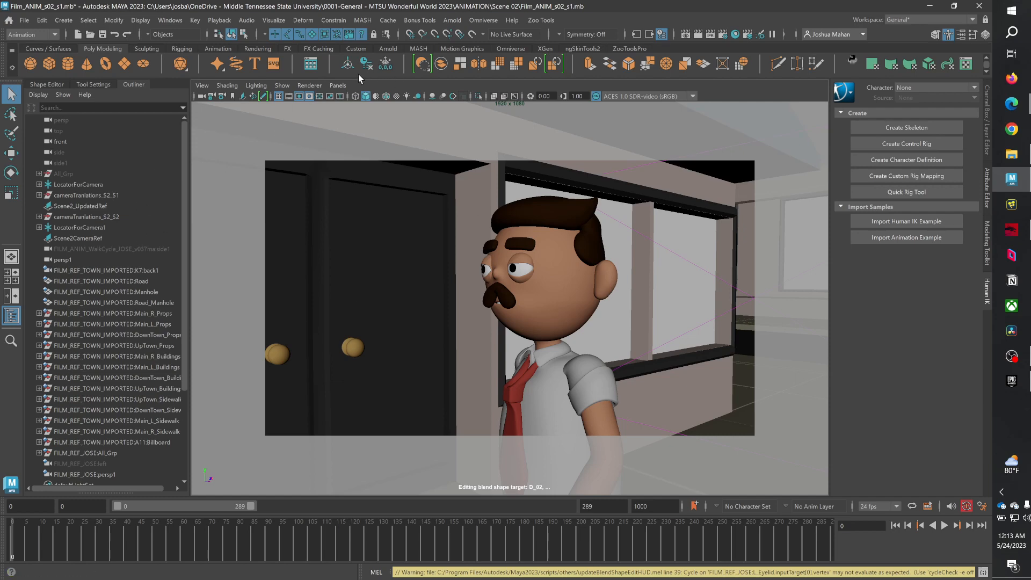
pyautogui.click(338, 86)
pyautogui.click(345, 87)
pyautogui.hotkey('alt', 'v')
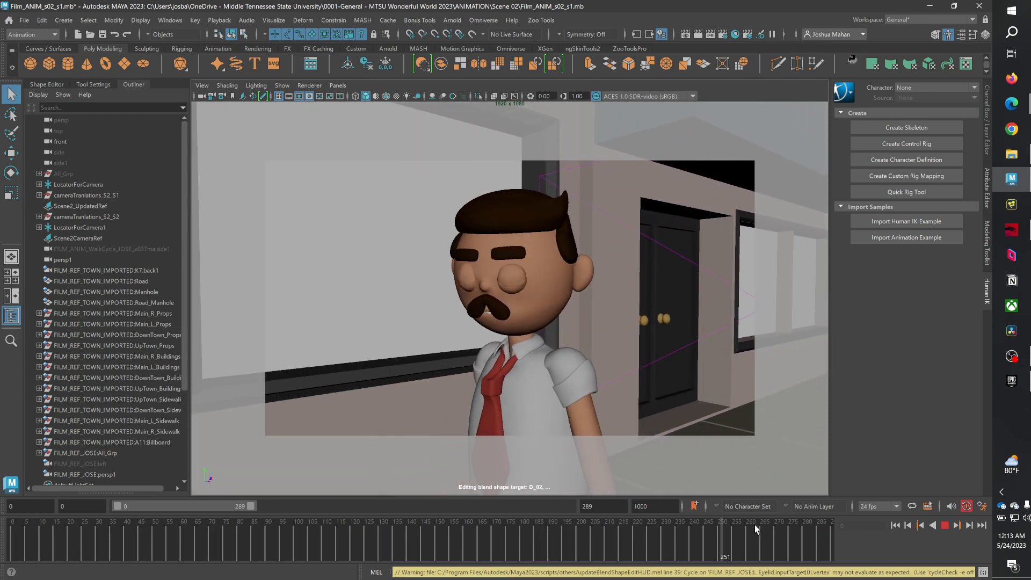
pyautogui.hotkey('alt', 'v')
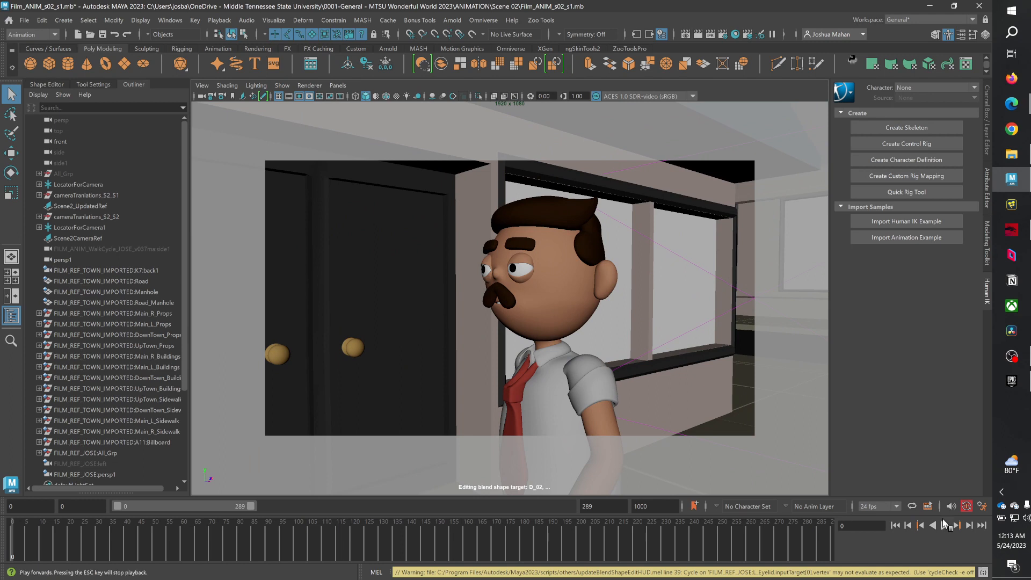
pyautogui.click(943, 525)
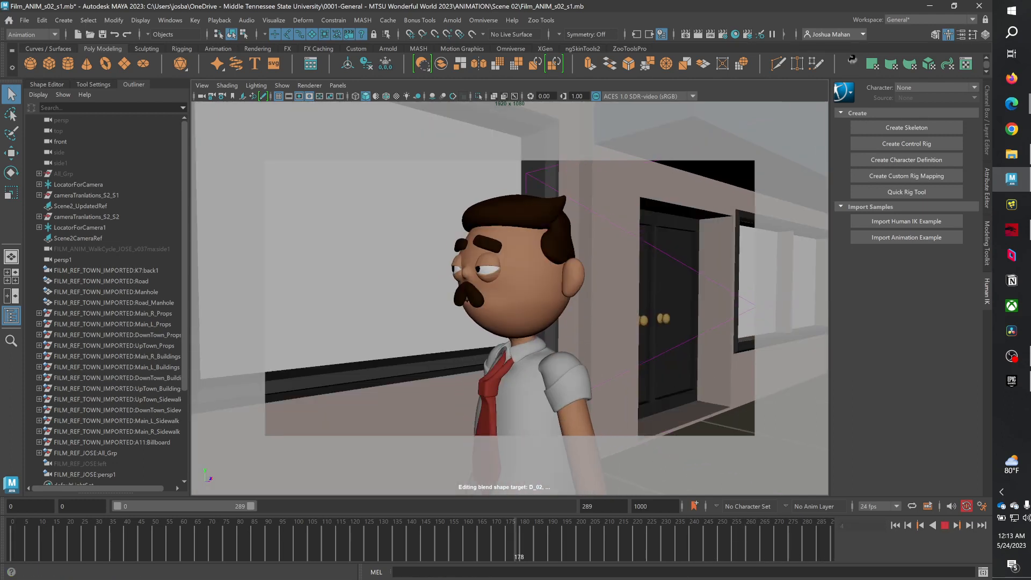
pyautogui.hotkey('alt', 'v')
pyautogui.moveTo(487, 534); pyautogui.dragTo(1, 545)
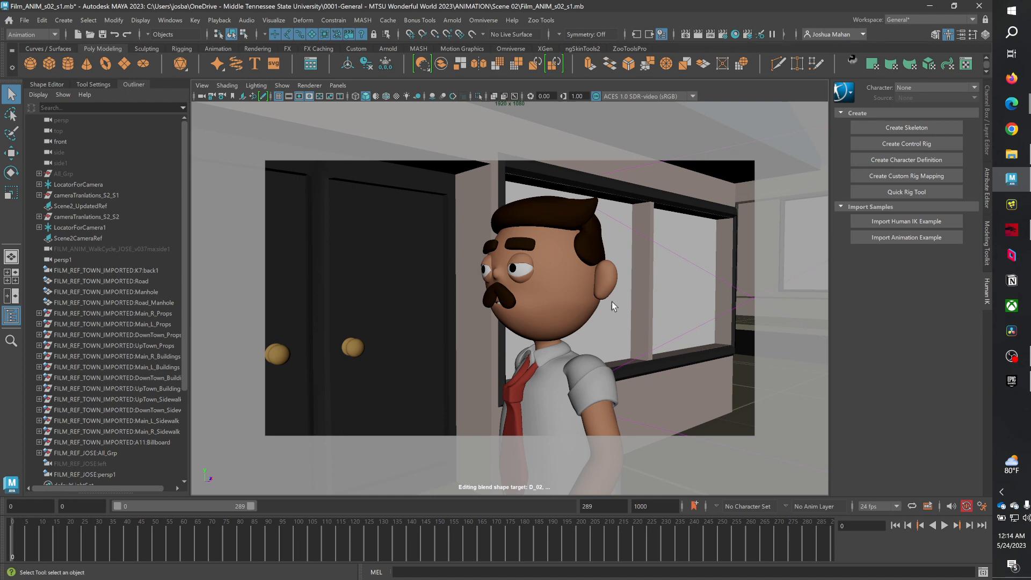
pyautogui.scroll(-4, 78, 291)
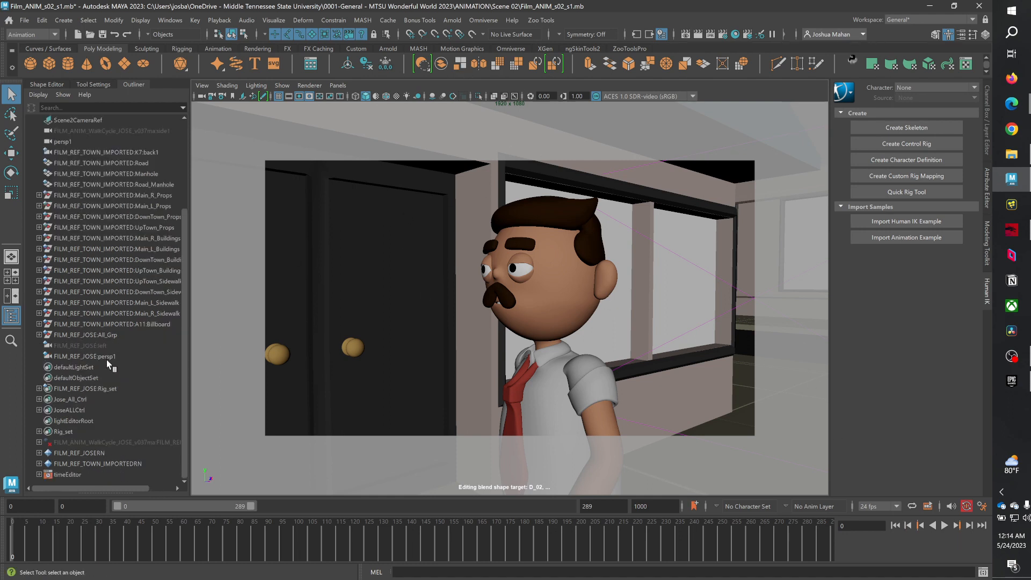
pyautogui.click(91, 430)
pyautogui.click(92, 410)
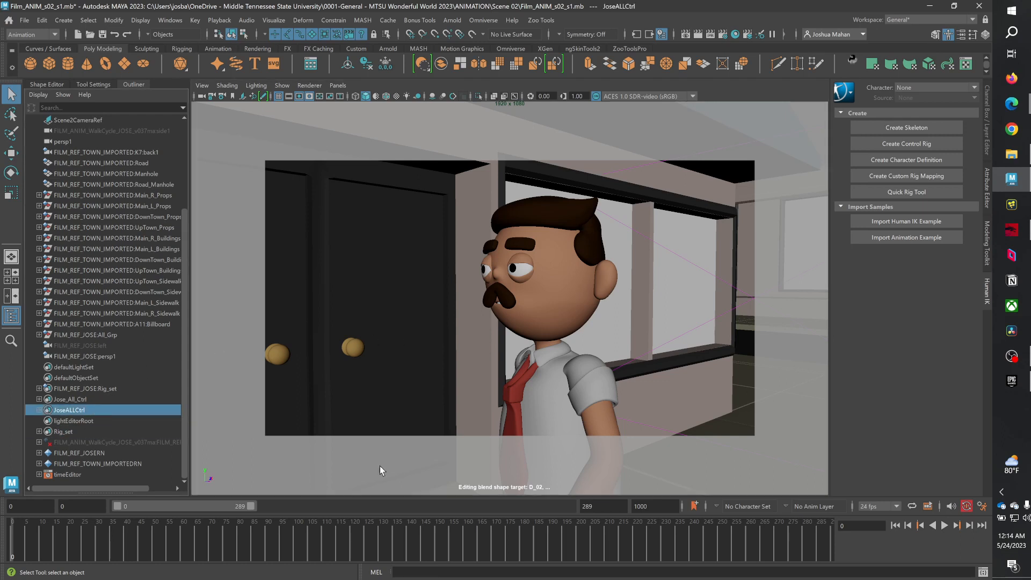
pyautogui.click(573, 227)
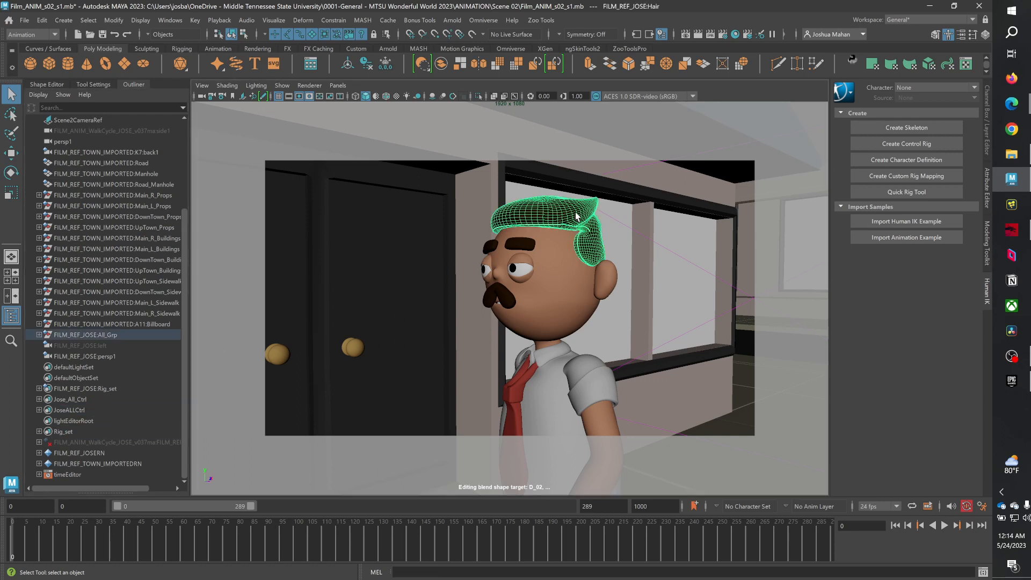
pyautogui.click(629, 224)
pyautogui.click(753, 185)
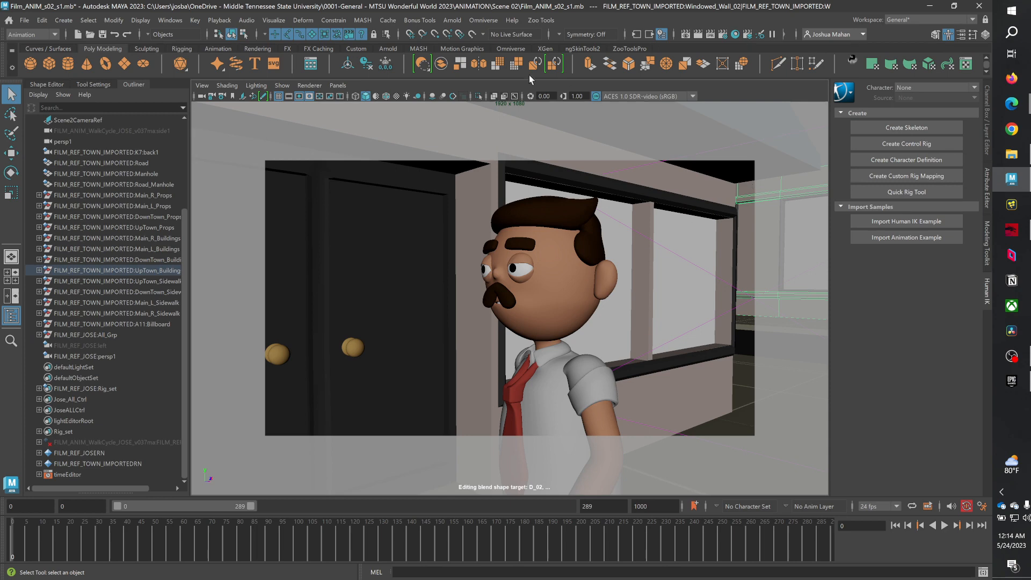
# - Switch the viewport to the persp camera, framing the whole character, and play the animation, stopping at frame 41
pyautogui.click(337, 86)
pyautogui.moveTo(370, 97)
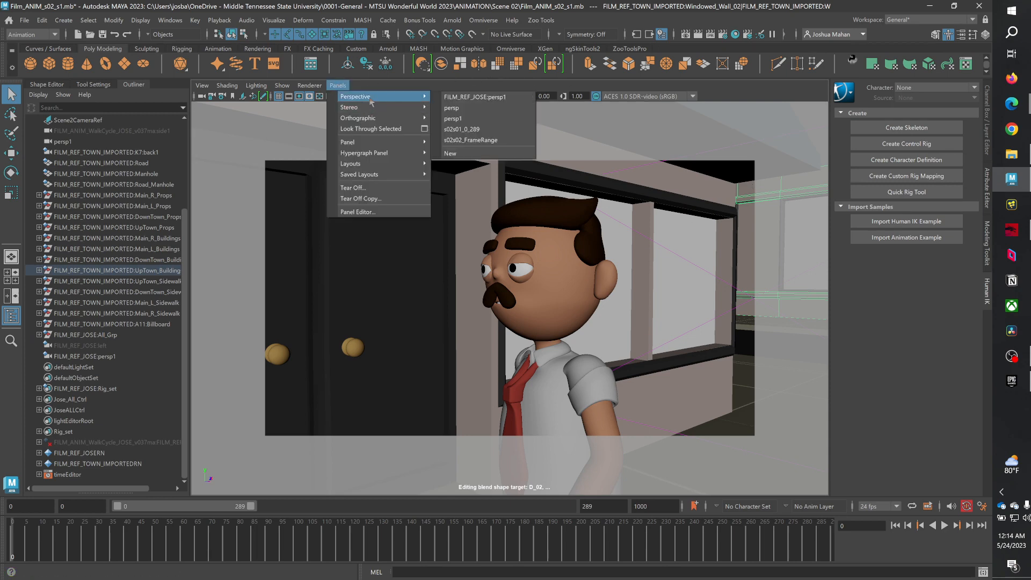
pyautogui.click(480, 109)
pyautogui.scroll(-4, 615, 208)
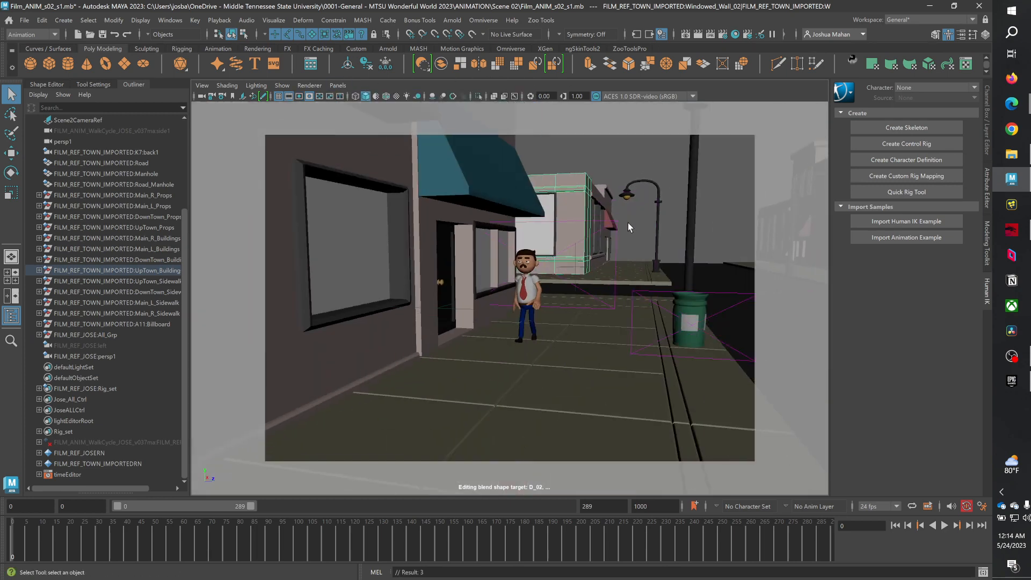
pyautogui.moveTo(614, 228); pyautogui.dragTo(613, 229)
pyautogui.keyDown('alt'); pyautogui.moveTo(612, 222); pyautogui.dragTo(597, 234); pyautogui.keyUp('alt')
pyautogui.press('3')
pyautogui.scroll(5, 522, 304)
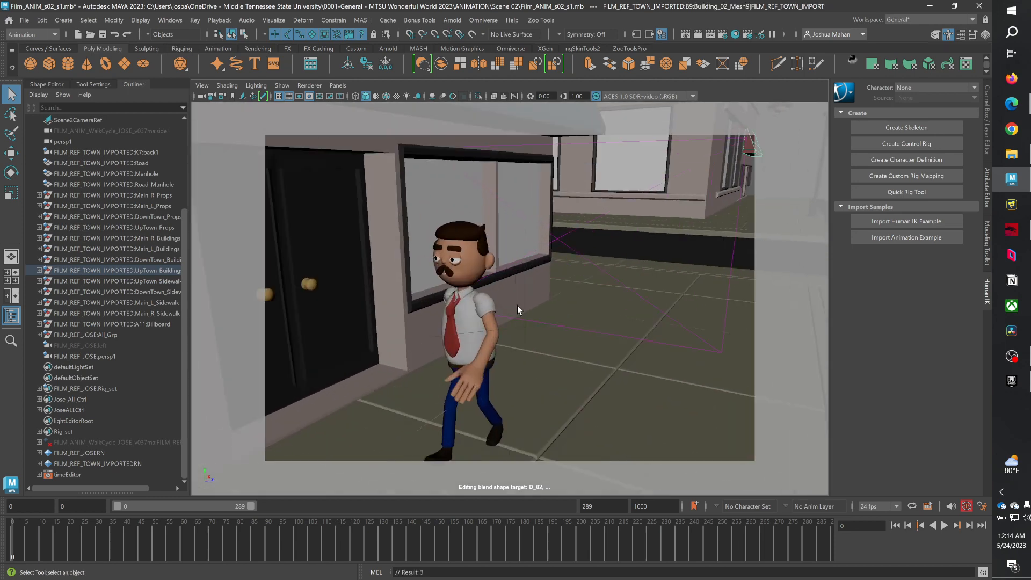
pyautogui.keyDown('alt'); pyautogui.moveTo(474, 394); pyautogui.dragTo(471, 407); pyautogui.keyUp('alt')
pyautogui.hotkey('alt', 'v')
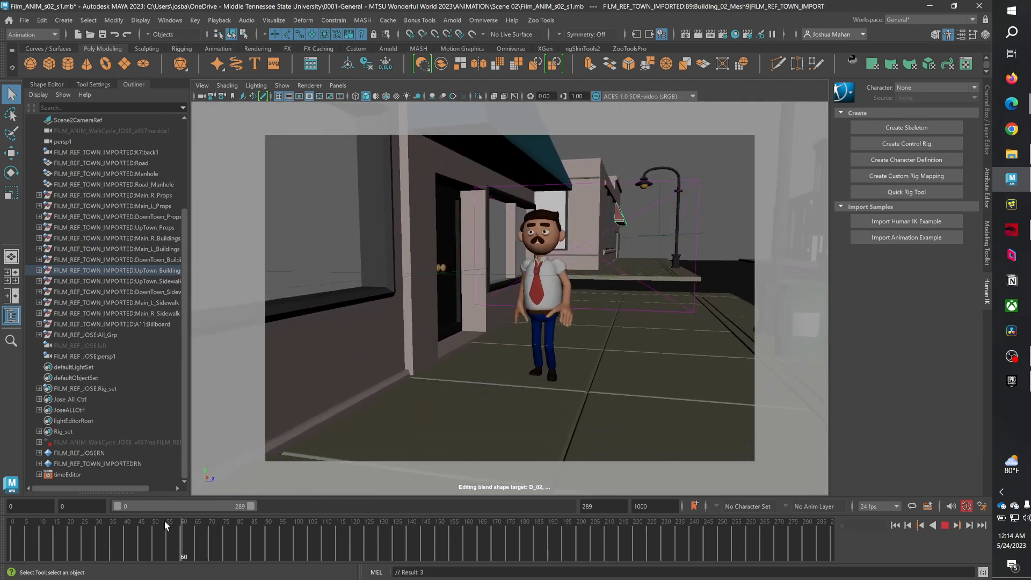
pyautogui.moveTo(148, 511); pyautogui.dragTo(130, 542)
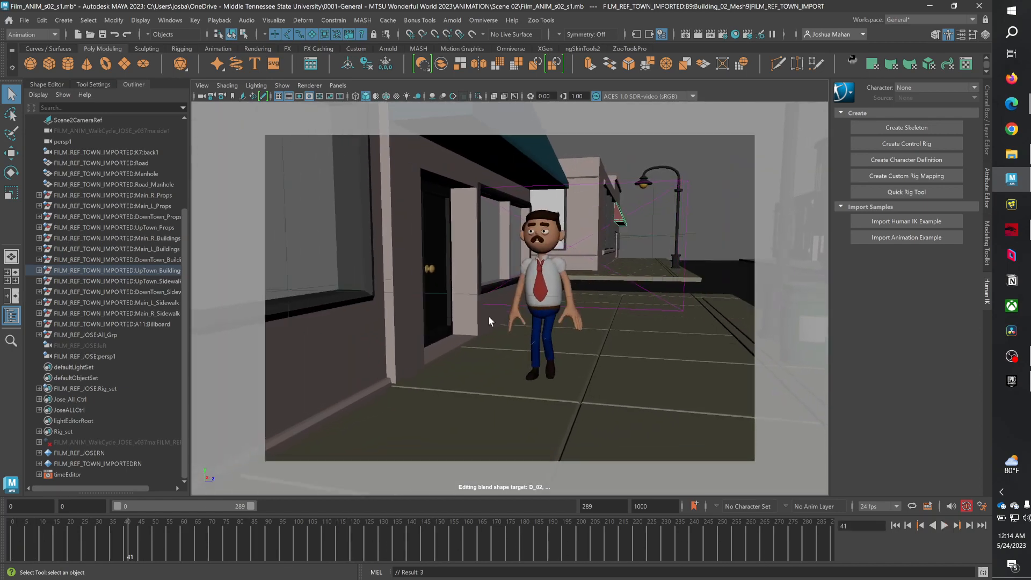
# - Select all members of the Jose_All_Ctrl set to show their keyframes
pyautogui.click(551, 282)
pyautogui.click(536, 309)
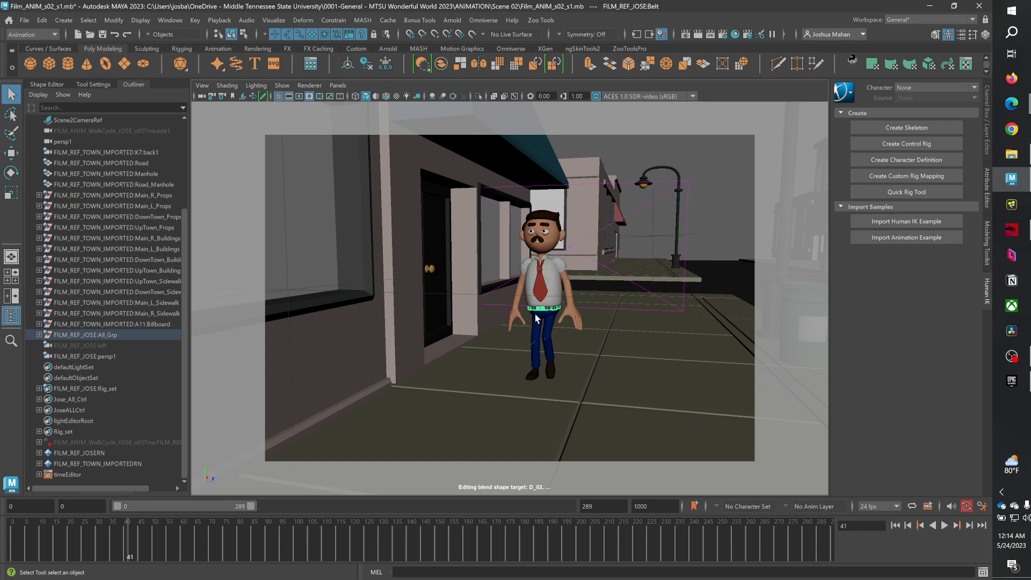
pyautogui.click(70, 399)
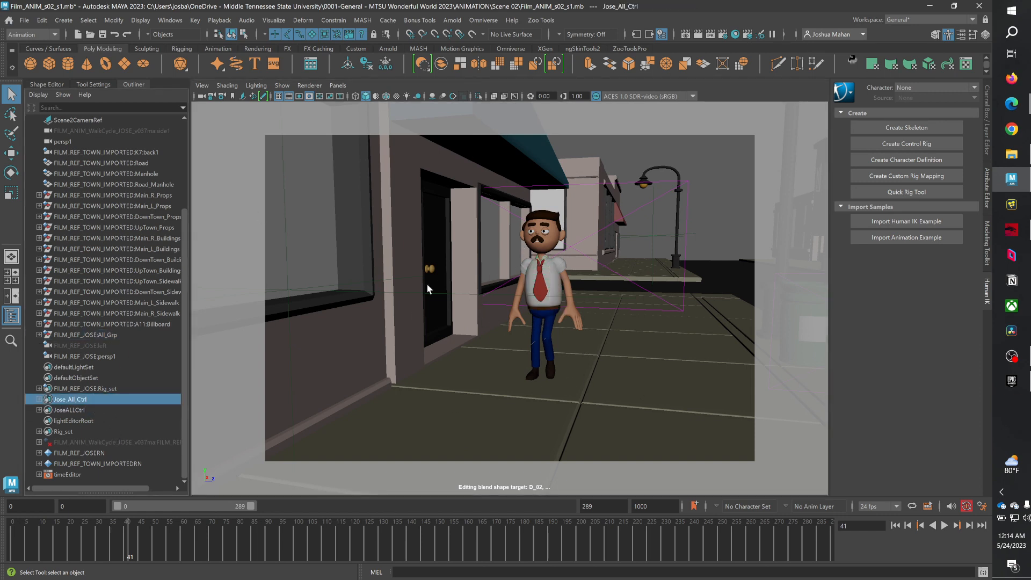
pyautogui.press('Up')
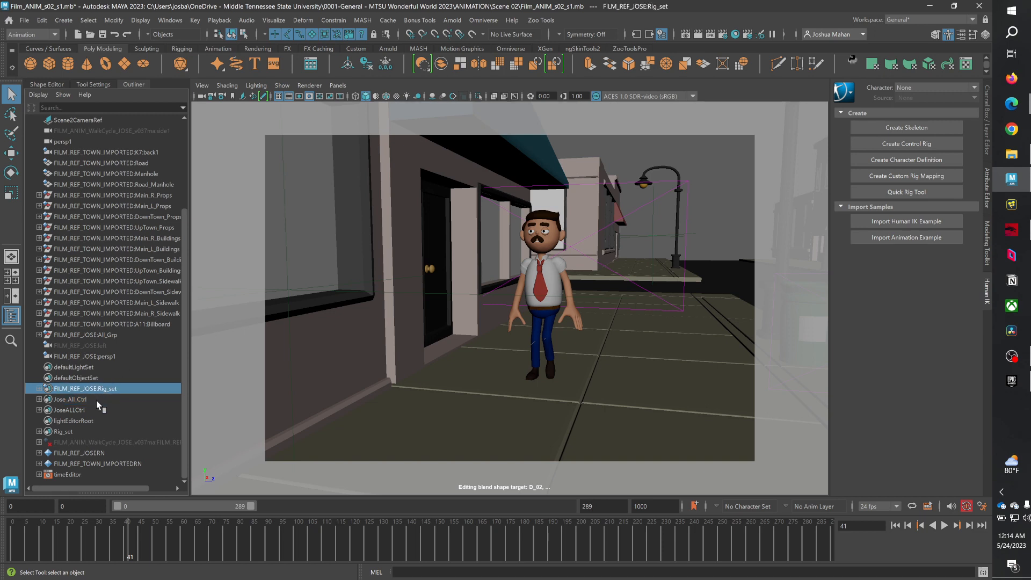
pyautogui.press('Down')
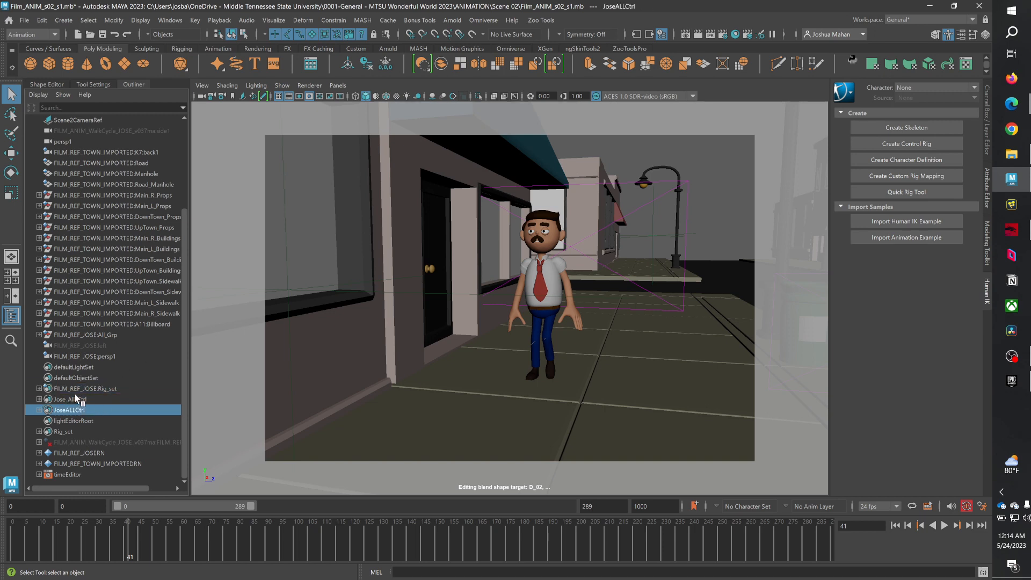
pyautogui.rightClick(77, 400)
pyautogui.click(101, 401)
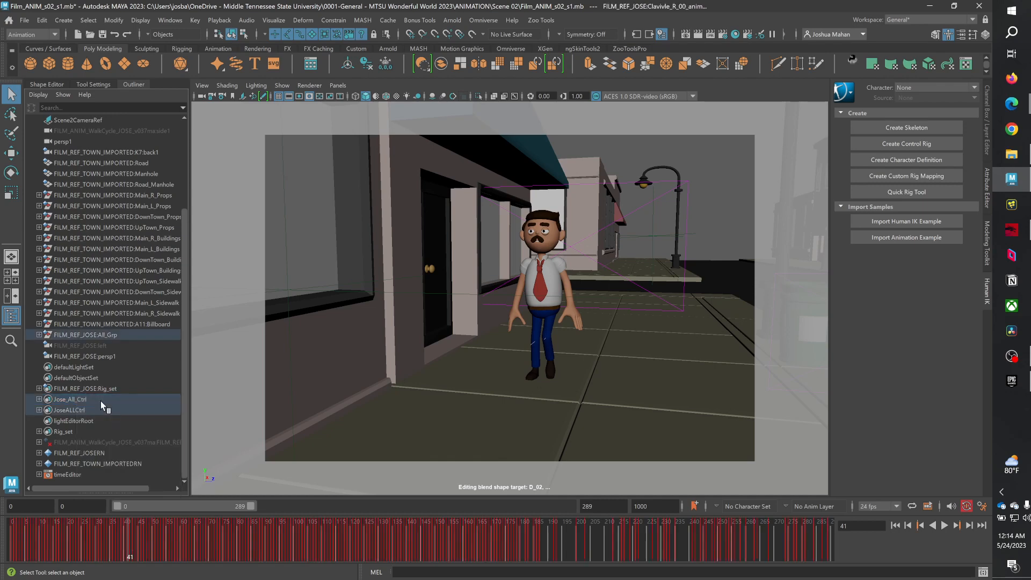
# - Make the rig's control curves visible in the viewport and select the members of the JoseALLCtrl set
pyautogui.click(75, 410)
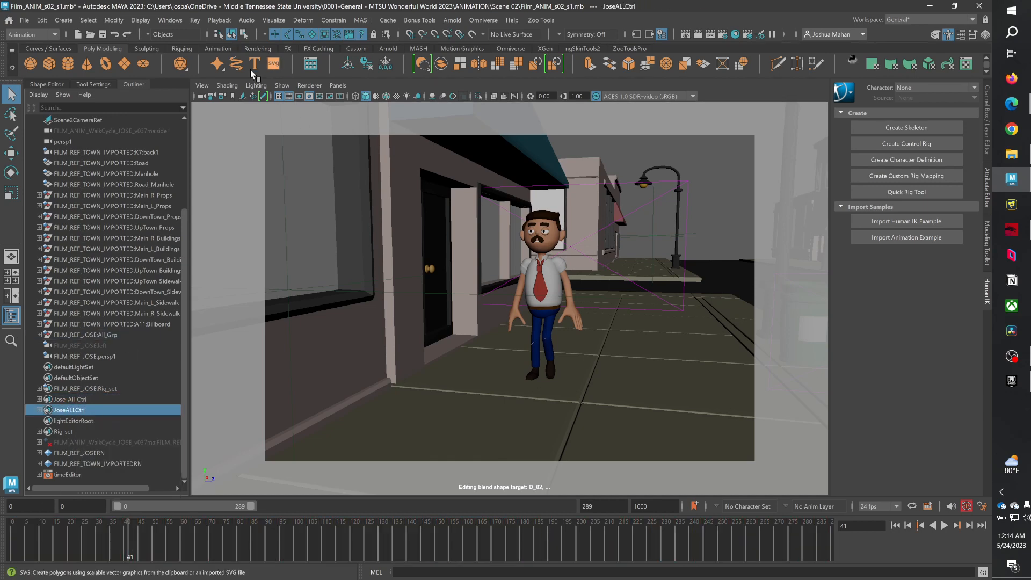
pyautogui.click(282, 85)
pyautogui.click(319, 122)
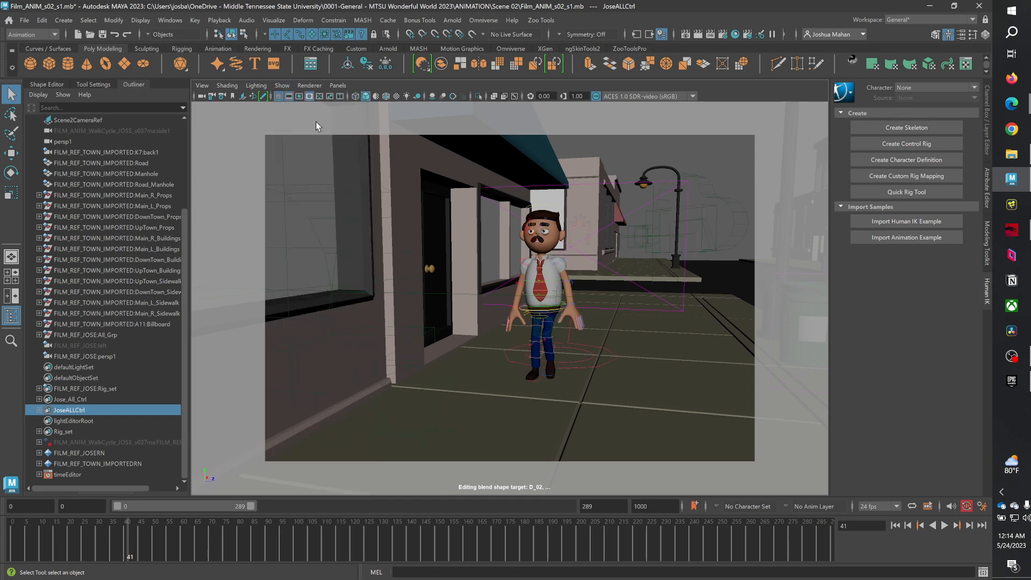
pyautogui.rightClick(66, 412)
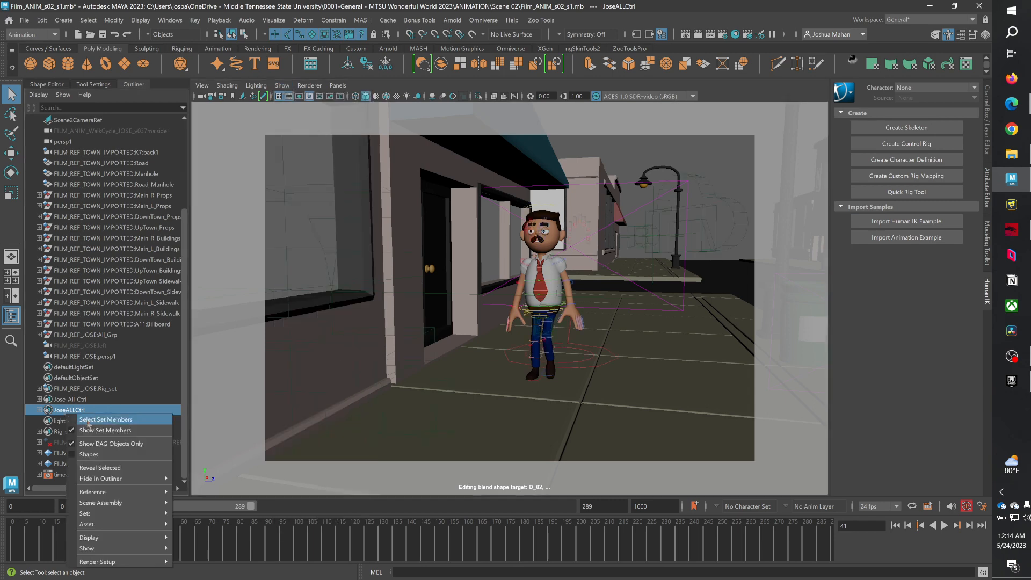
pyautogui.click(82, 420)
# - Return to frame 0 and select all members of the FILM_REF_JOSE:Rig_set set
pyautogui.moveTo(38, 551); pyautogui.dragTo(12, 553)
pyautogui.rightClick(94, 391)
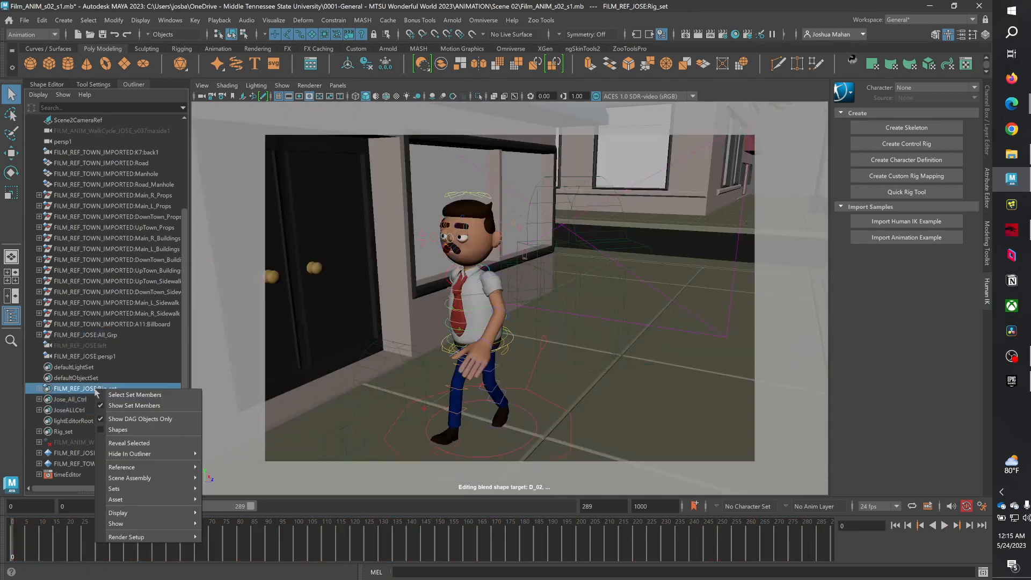
pyautogui.click(118, 396)
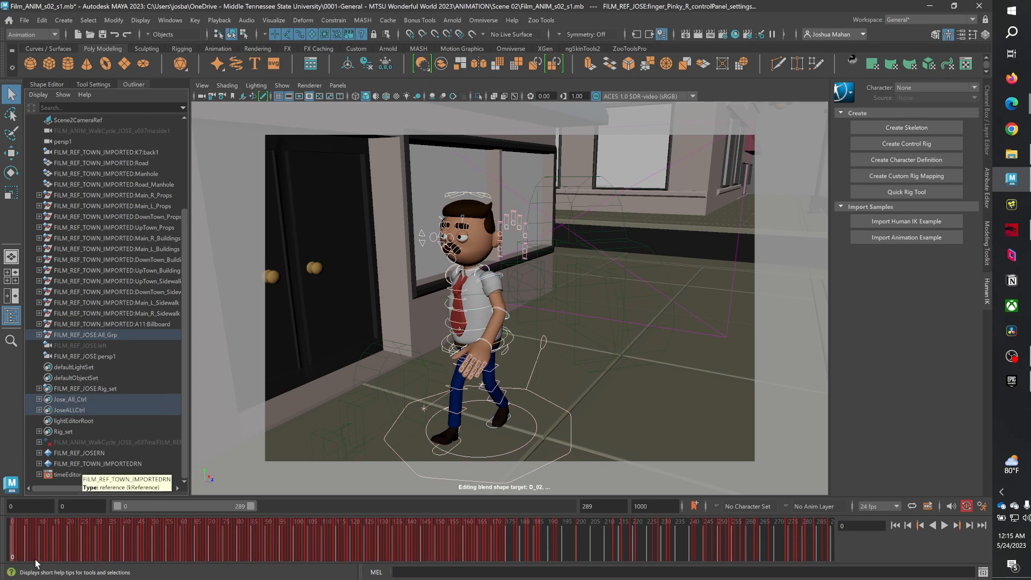
# - Scrub through the keyed timeline to review the selected controls' motion, ending back at frame 0
pyautogui.moveTo(21, 552); pyautogui.dragTo(540, 543)
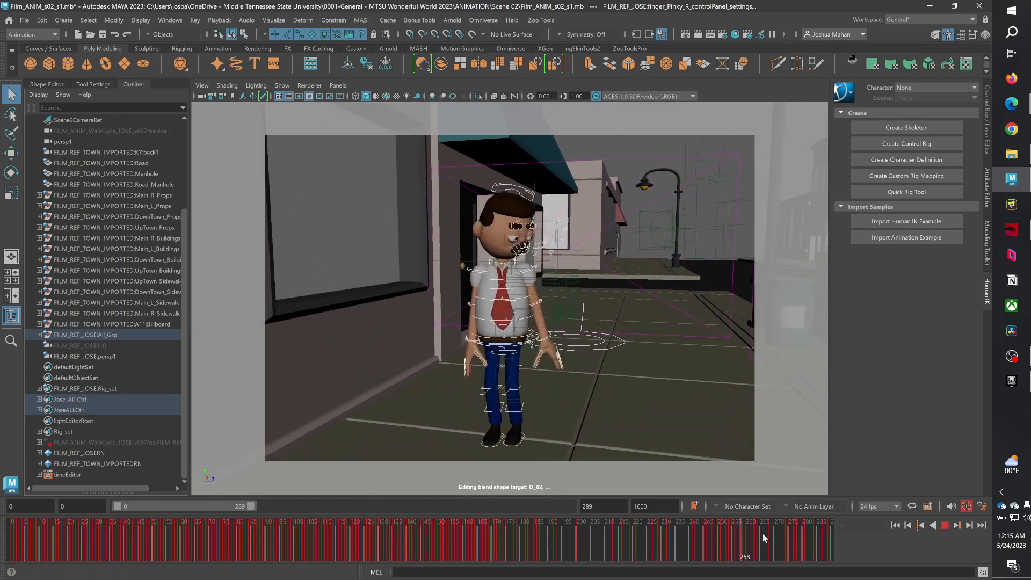
pyautogui.moveTo(829, 527); pyautogui.dragTo(513, 539)
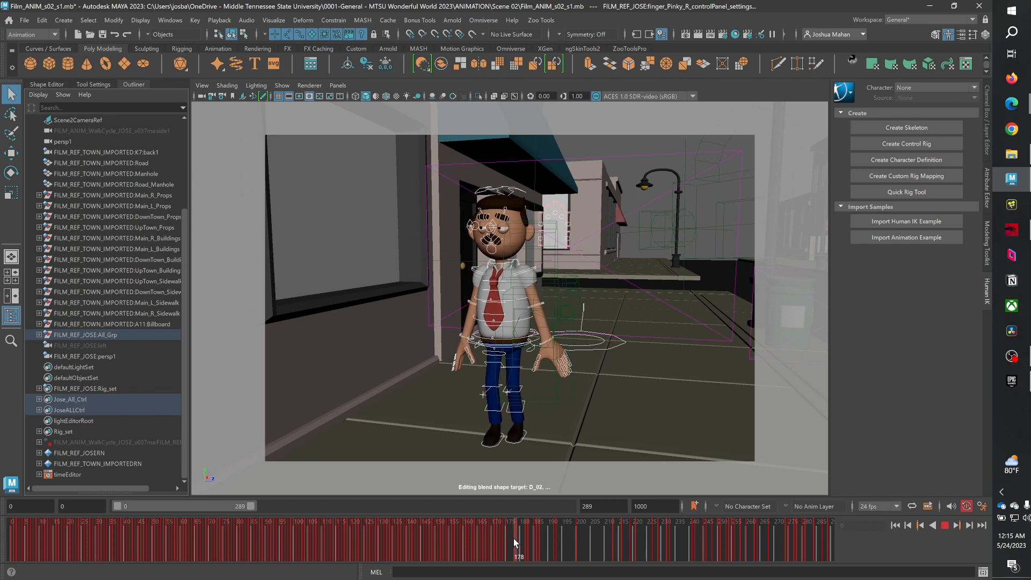
pyautogui.moveTo(511, 540); pyautogui.dragTo(11, 542)
# - Examine the character's nodes in the outliner, ending with the FILM_REF_JOSE:All_Grp group selected
pyautogui.scroll(4, 108, 330)
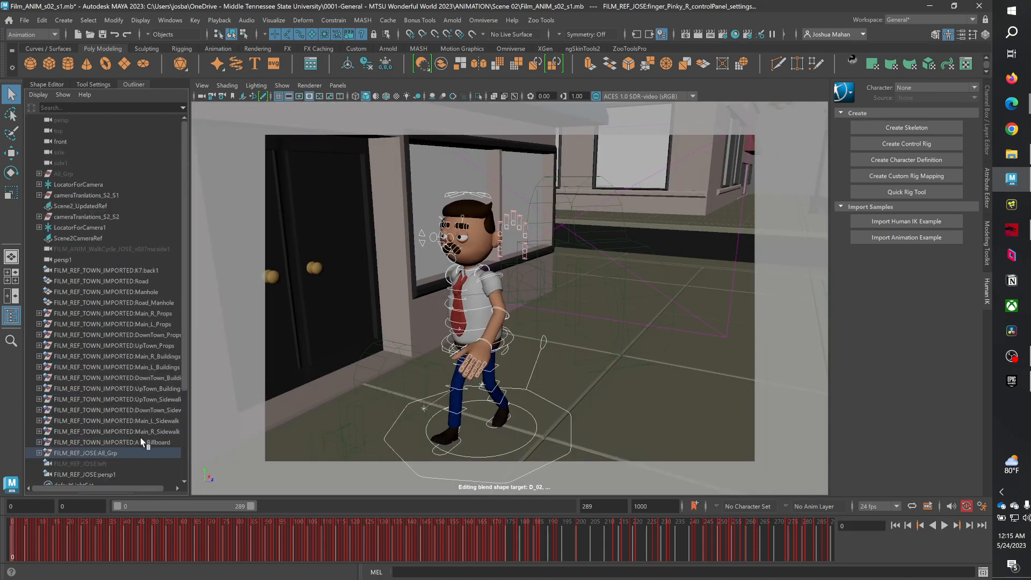
pyautogui.scroll(-3, 124, 438)
pyautogui.click(95, 368)
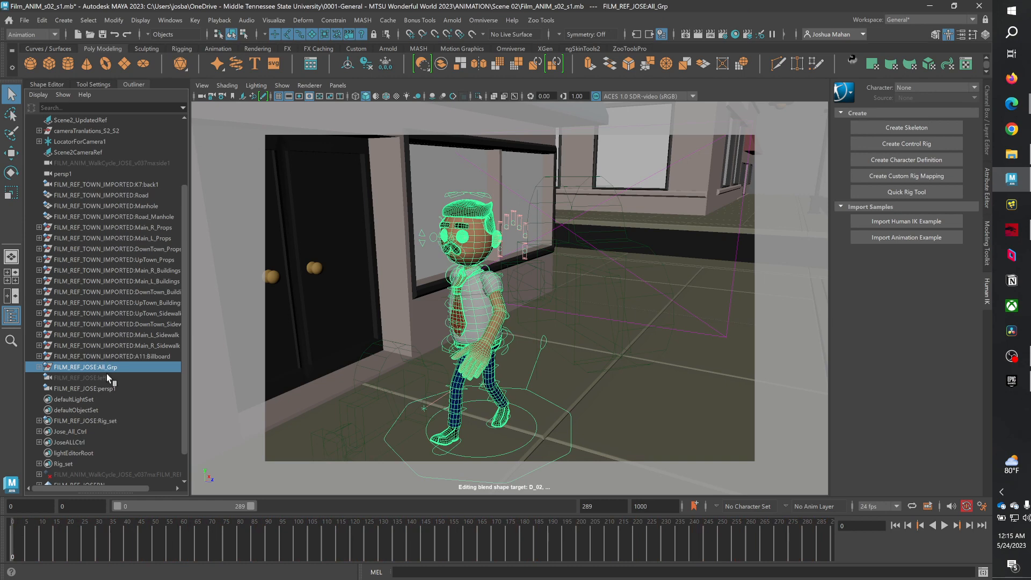
pyautogui.click(88, 410)
pyautogui.click(93, 389)
pyautogui.click(132, 366)
pyautogui.click(86, 398)
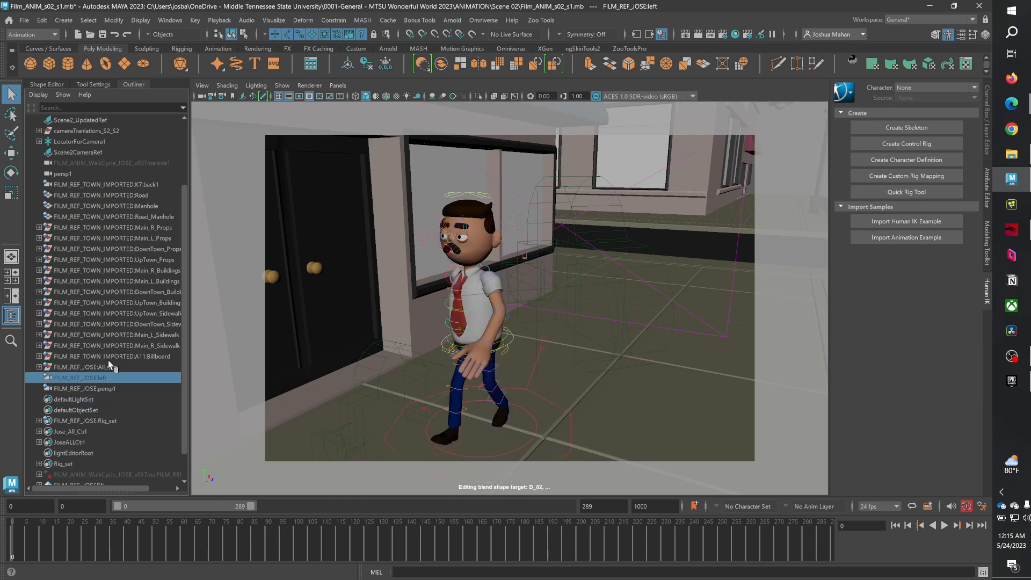
pyautogui.click(107, 357)
pyautogui.click(116, 367)
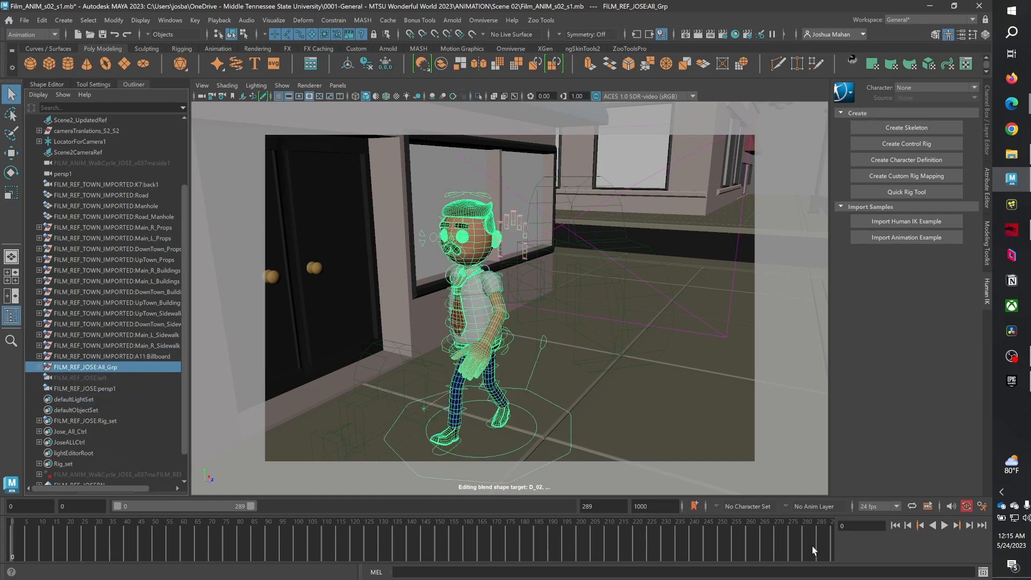
# - Replace the group selection with all control members of the FILM_REF_JOSE:Rig_set set
pyautogui.scroll(-1, 54, 396)
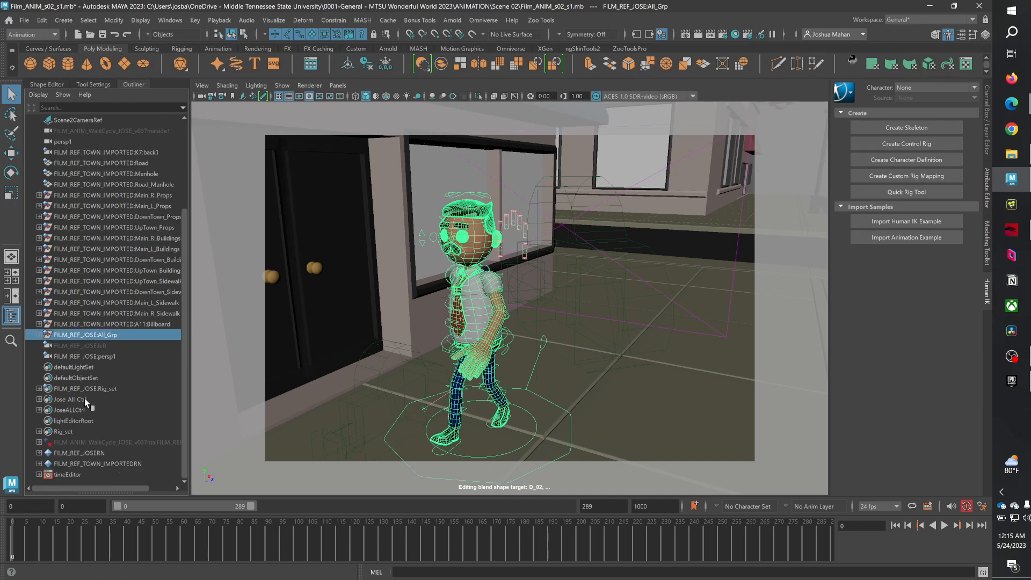
pyautogui.click(93, 387)
pyautogui.rightClick(104, 387)
pyautogui.click(126, 394)
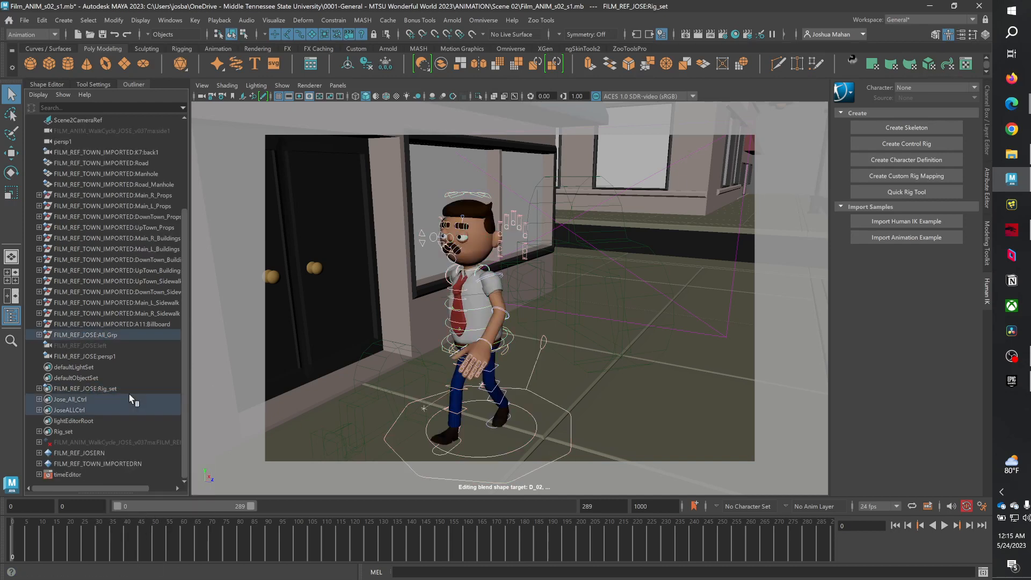
# - Return the timeline to frame 0 and open the Graph Editor for the selected rig controls
pyautogui.hotkey('alt', 'v')
pyautogui.moveTo(435, 567)
pyautogui.mouseDown()
pyautogui.moveTo(451, 564)
pyautogui.moveTo(16, 572)
pyautogui.moveTo(520, 558)
pyautogui.moveTo(12, 564)
pyautogui.mouseUp()
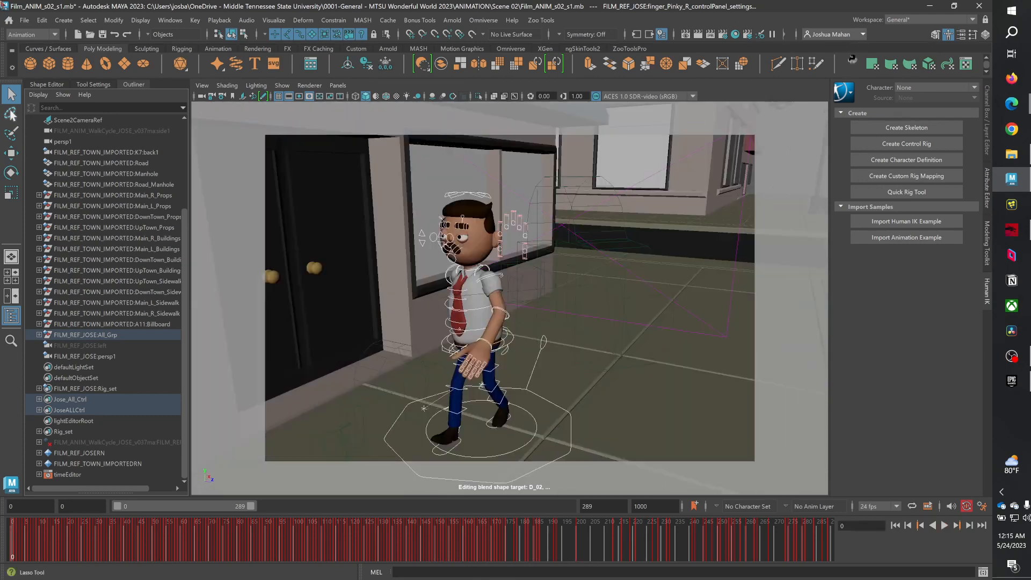
pyautogui.click(170, 20)
pyautogui.moveTo(234, 101)
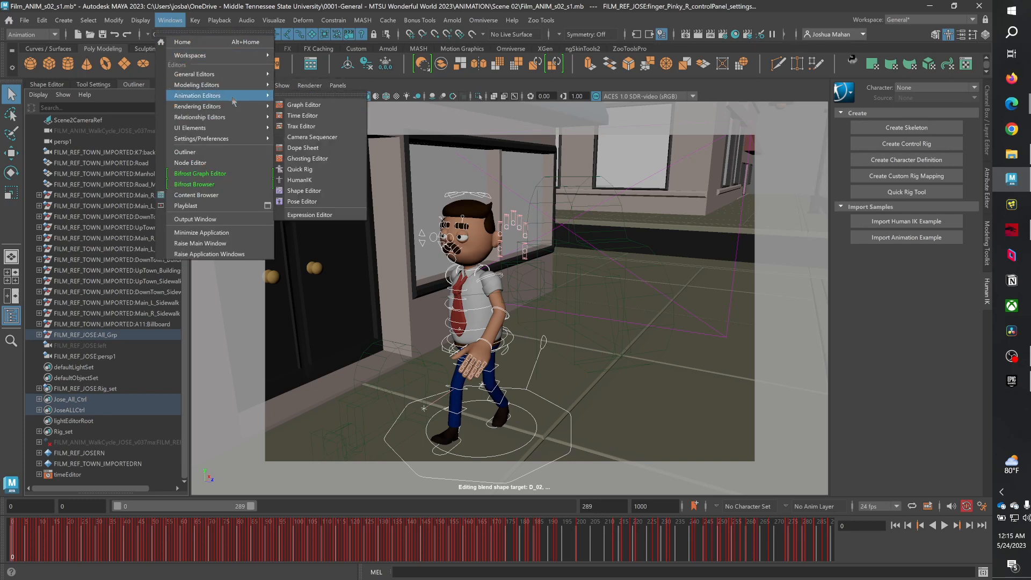
pyautogui.click(327, 105)
pyautogui.moveTo(361, 25); pyautogui.dragTo(516, 57)
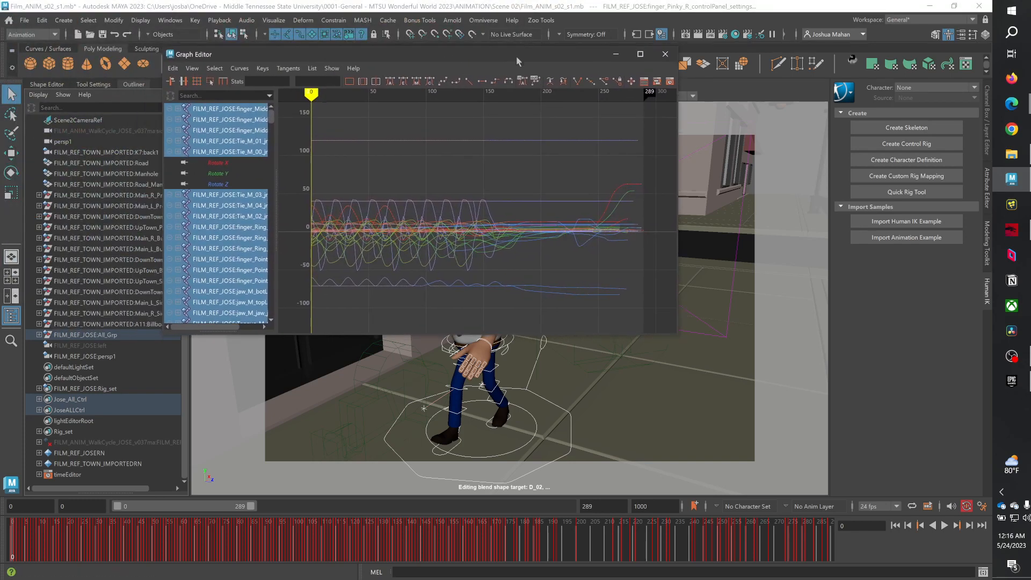
# - Frame the full animation in the Graph Editor and select all of the controls' curves
pyautogui.scroll(10, 343, 240)
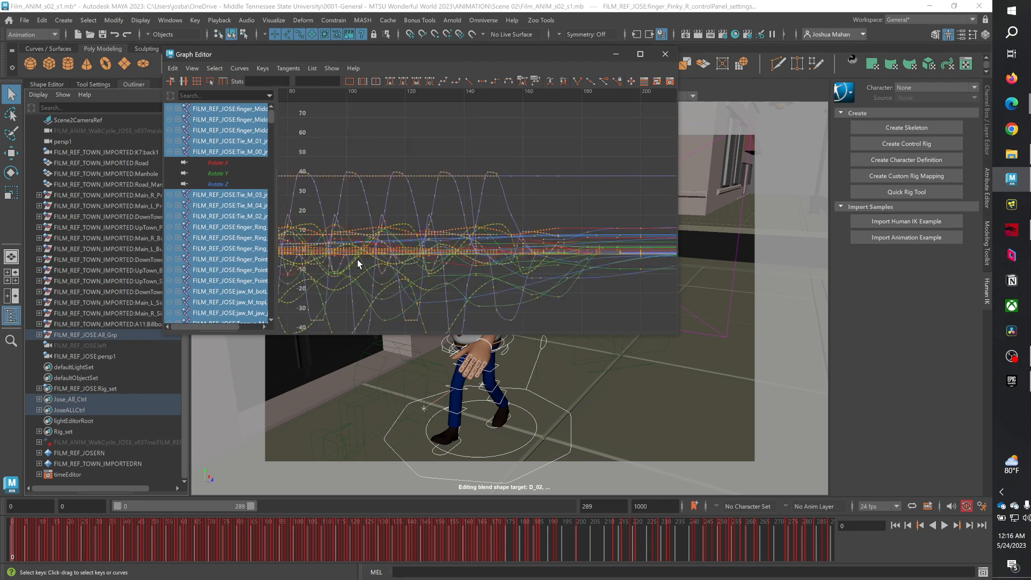
pyautogui.scroll(-10, 428, 265)
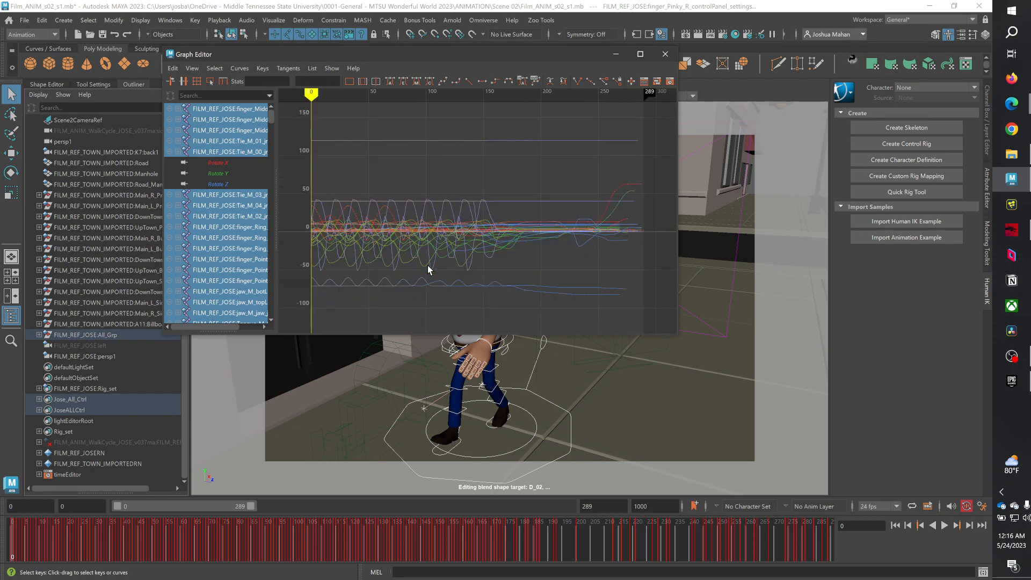
pyautogui.scroll(-3, 375, 235)
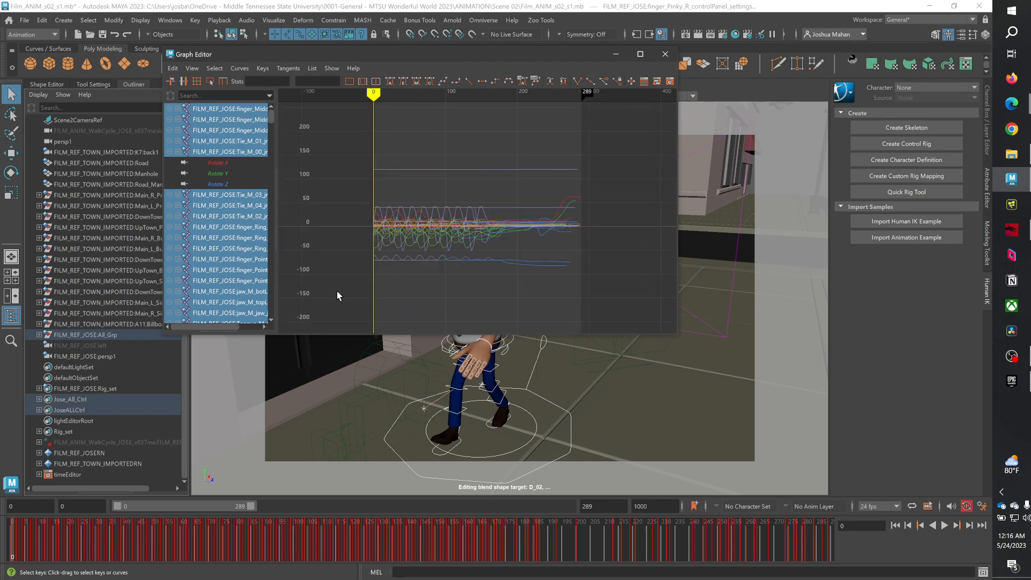
pyautogui.moveTo(415, 53); pyautogui.dragTo(632, 124)
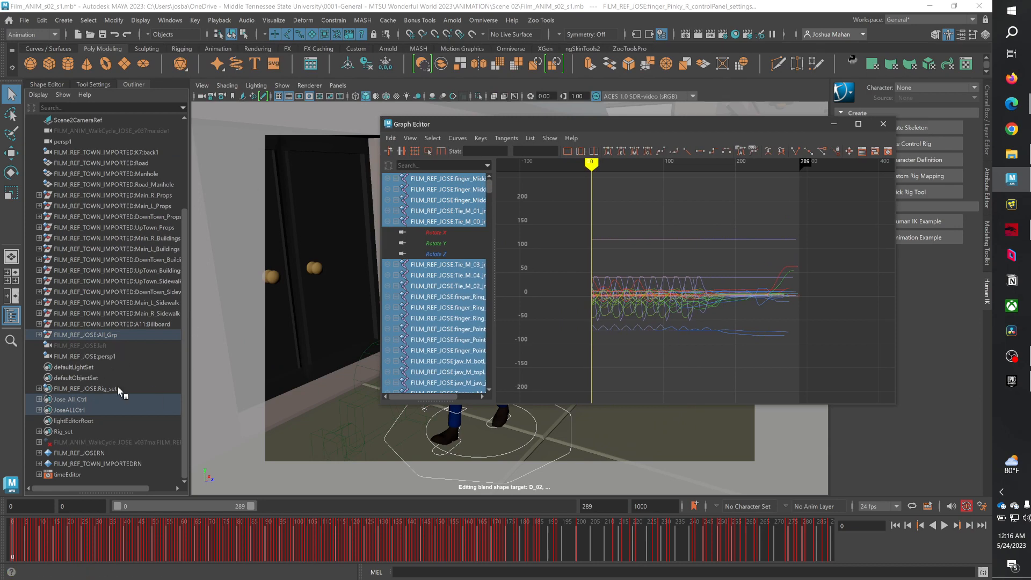
pyautogui.press('a')
pyautogui.moveTo(517, 376); pyautogui.dragTo(886, 156)
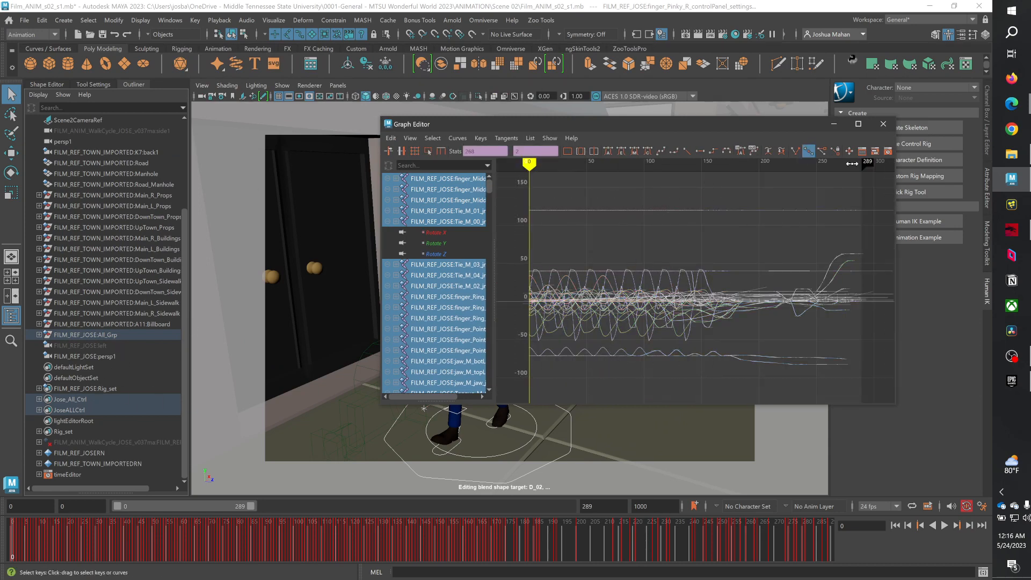
pyautogui.moveTo(737, 125); pyautogui.dragTo(621, 216)
# - Run Bake Simulation on the selected controls over the time slider range with Sample by set to 2, and close the Graph Editor
pyautogui.click(196, 20)
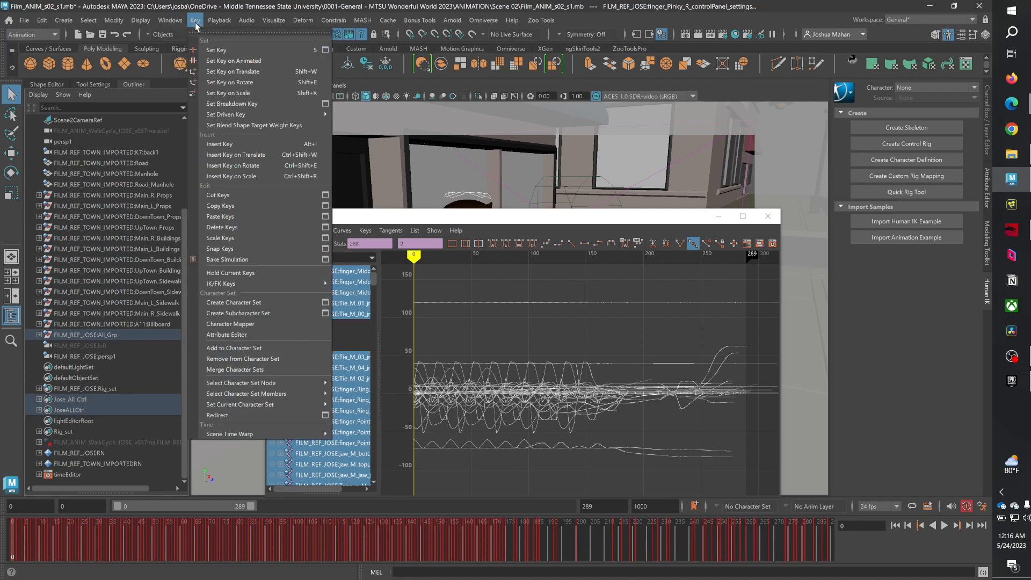
pyautogui.click(199, 21)
pyautogui.click(198, 21)
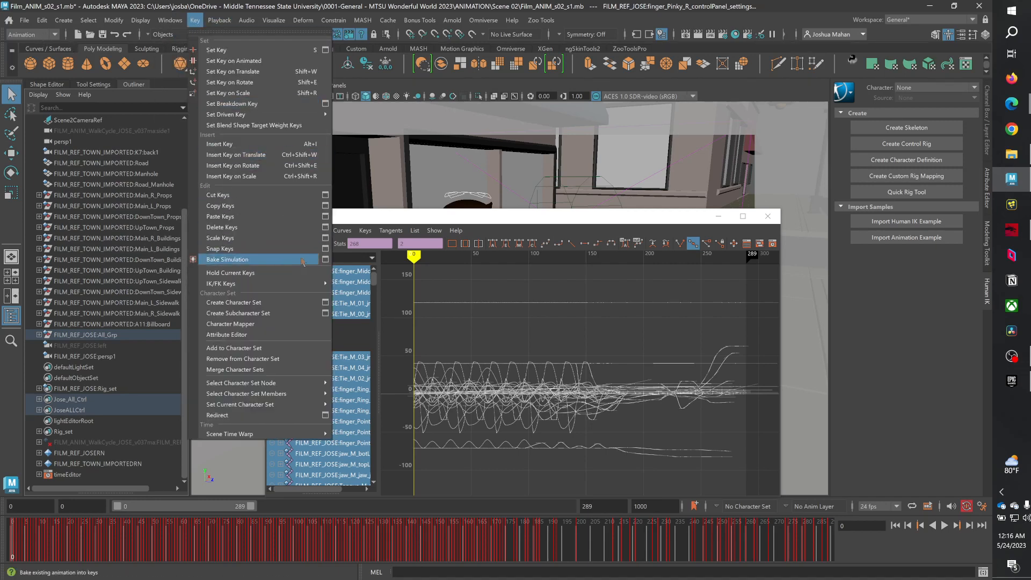
pyautogui.click(326, 261)
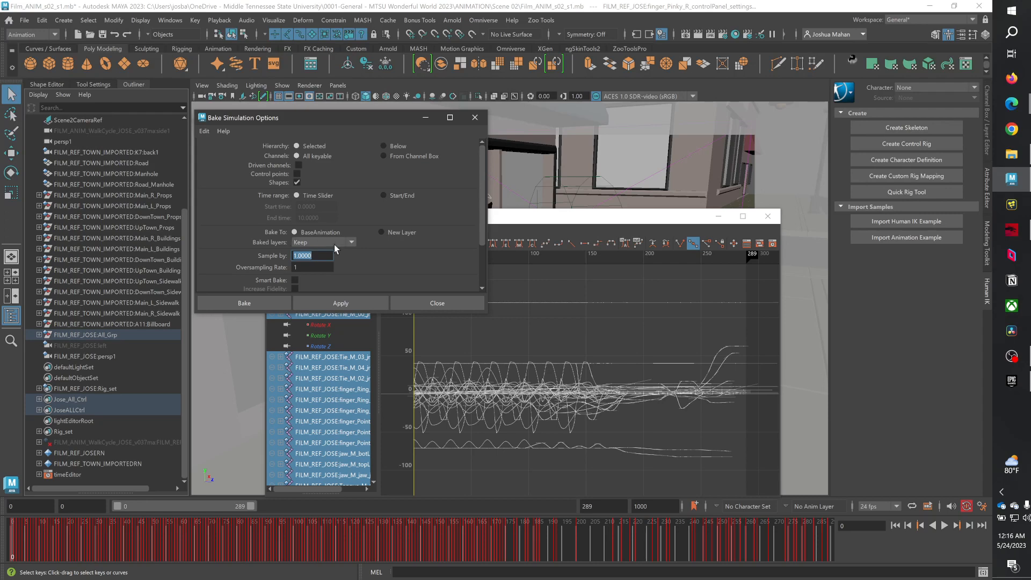
pyautogui.press('BackSpace')
pyautogui.write('2')
pyautogui.press('Return')
pyautogui.scroll(-3, 276, 262)
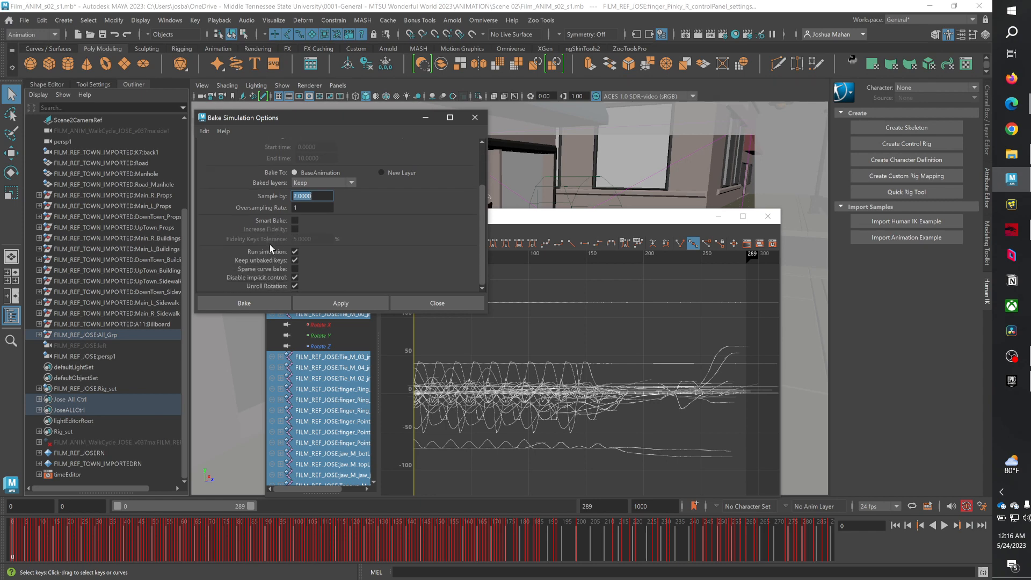
pyautogui.click(259, 299)
pyautogui.click(475, 118)
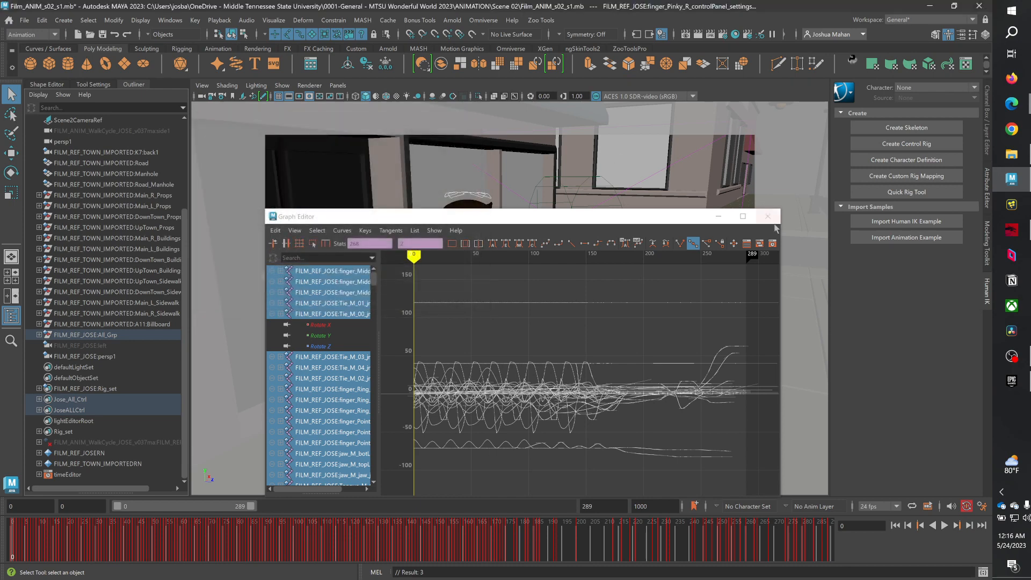
pyautogui.click(768, 216)
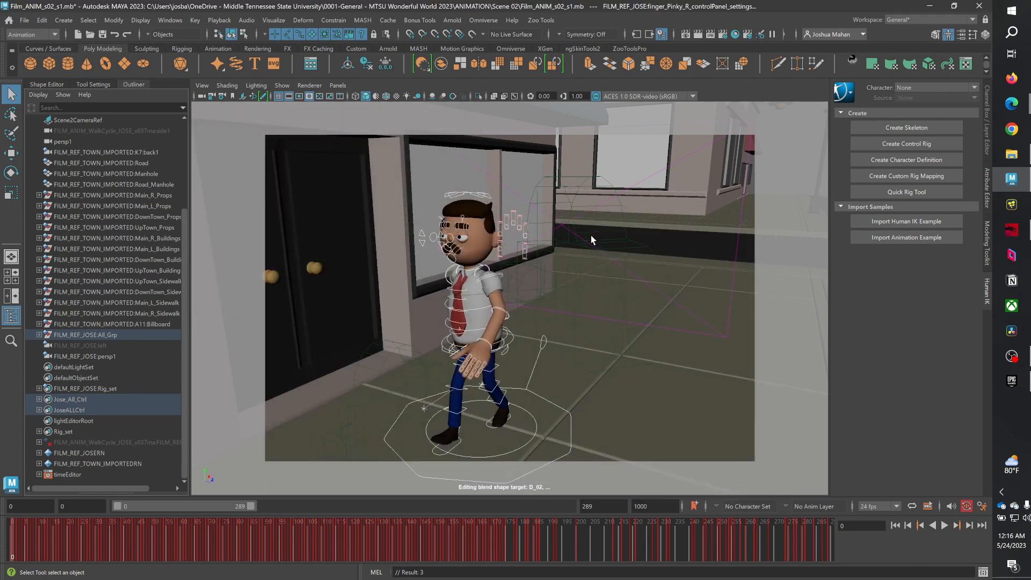
# - Select the s2s01_0_289 camera in the scene and play back the animation to review its motion
pyautogui.click(642, 175)
pyautogui.click(610, 187)
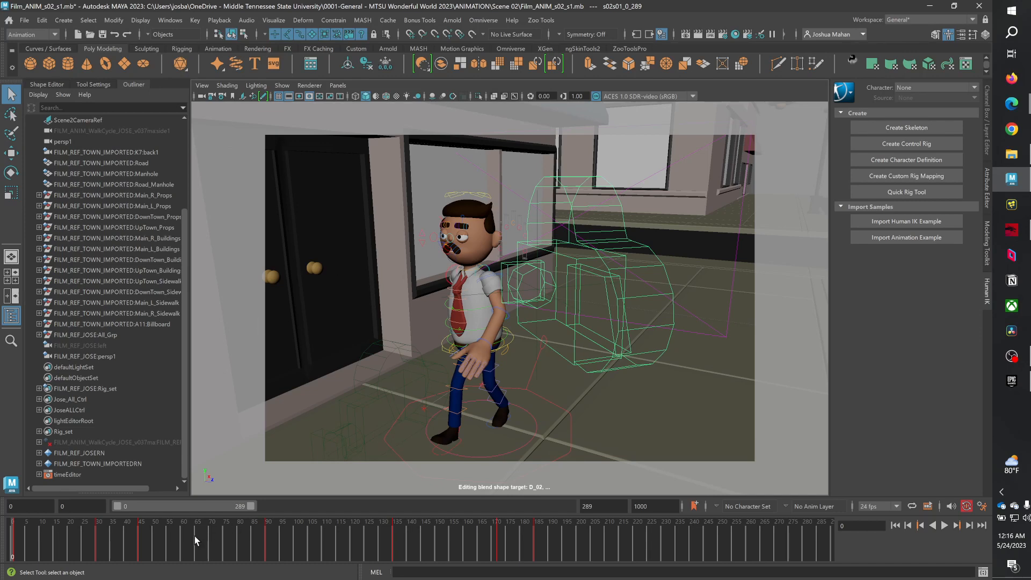
pyautogui.hotkey('alt', 'v')
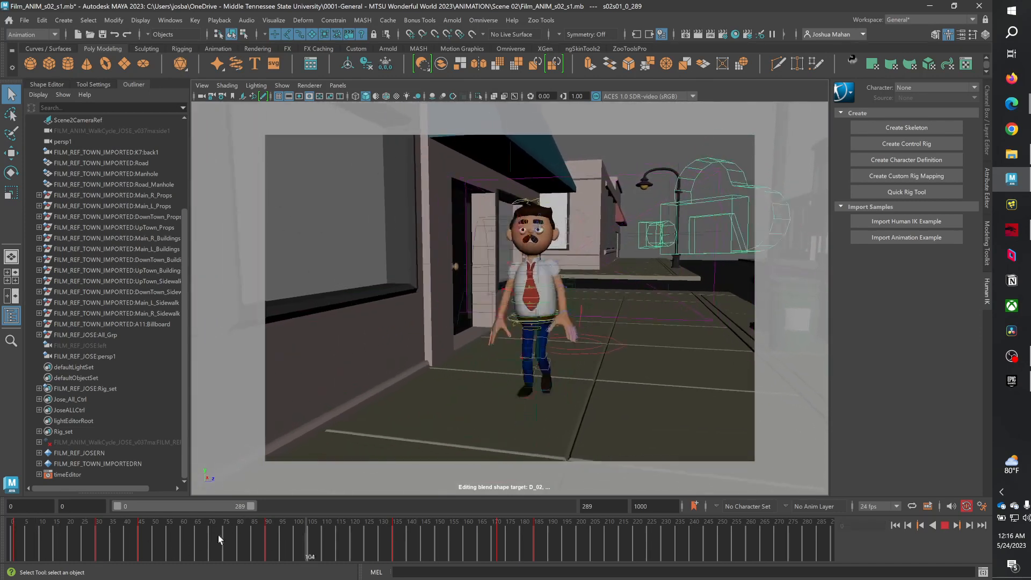
pyautogui.press('Escape')
# - Examine the camera-related nodes in the outliner and viewport, including cameraTranlations_S2_S1 and the front and side cameras
pyautogui.scroll(4, 179, 272)
pyautogui.click(98, 196)
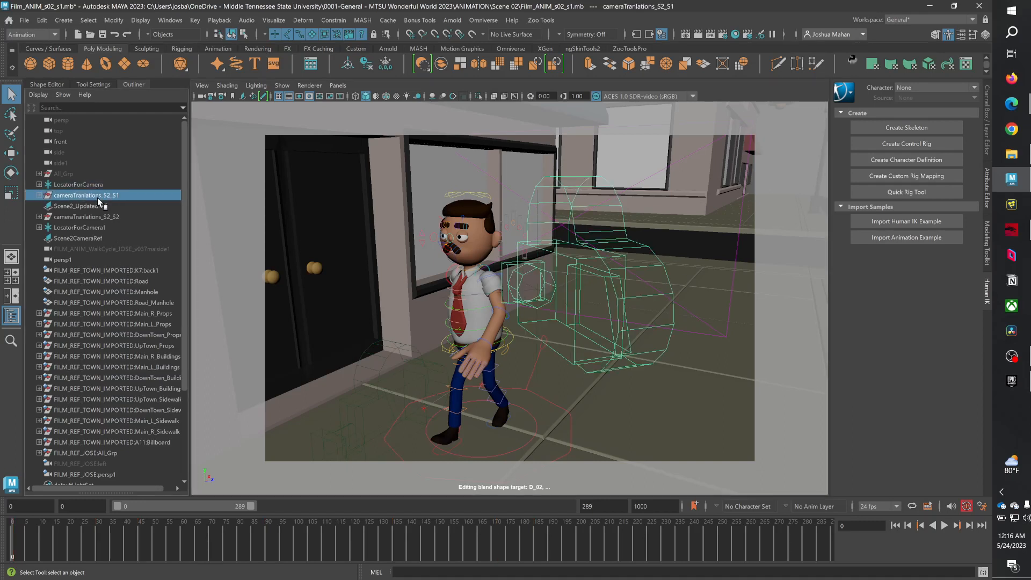
pyautogui.click(126, 141)
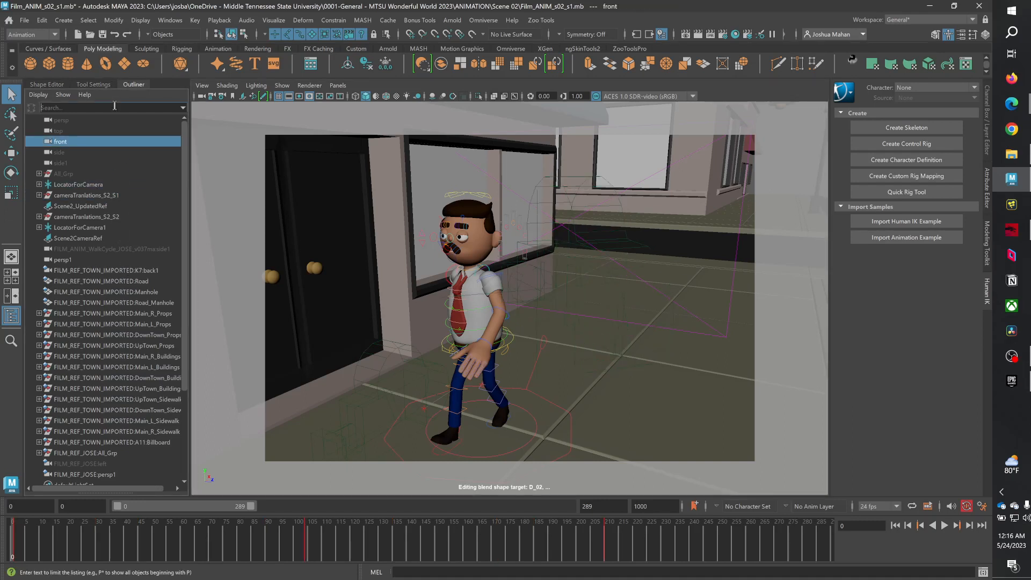
pyautogui.click(141, 152)
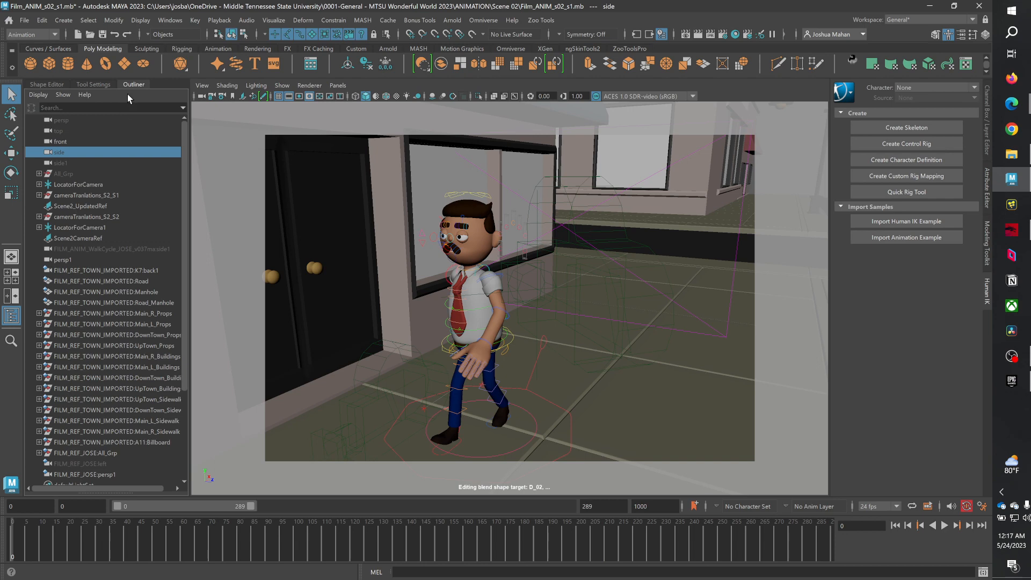
pyautogui.click(561, 237)
pyautogui.click(529, 213)
pyautogui.click(642, 173)
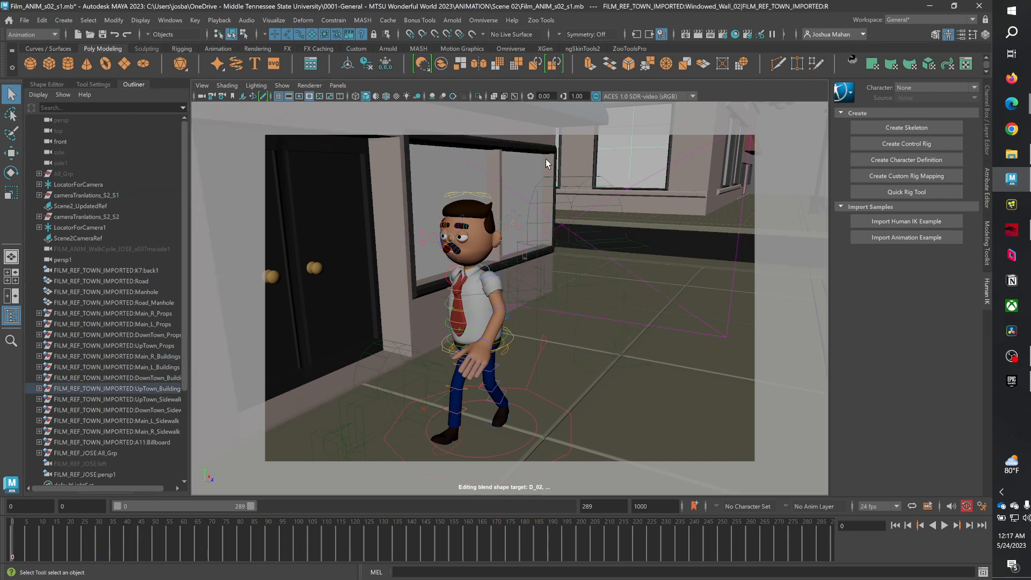
# - Create a new camera in the scene
pyautogui.click(63, 20)
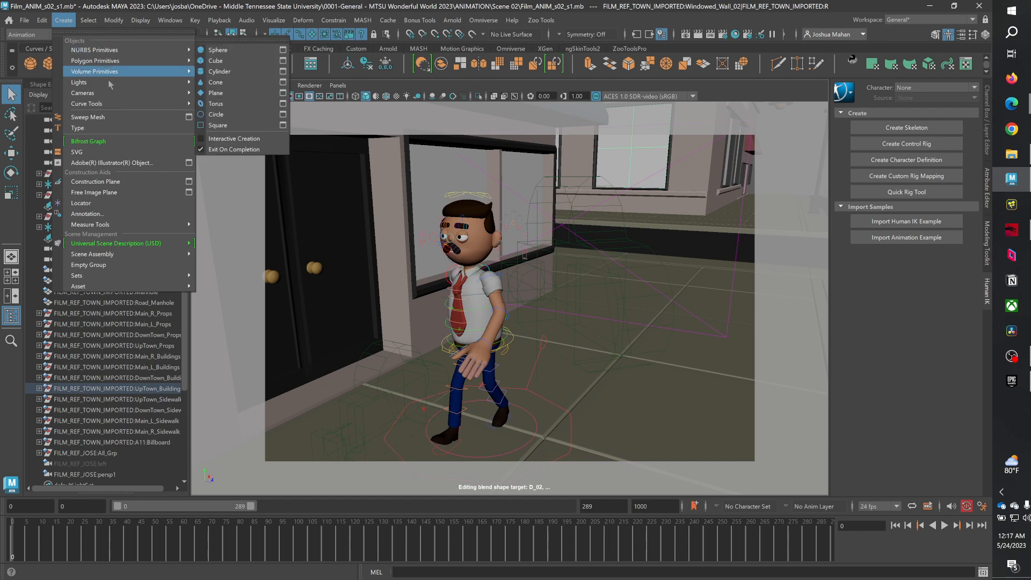
pyautogui.moveTo(161, 93)
pyautogui.click(223, 101)
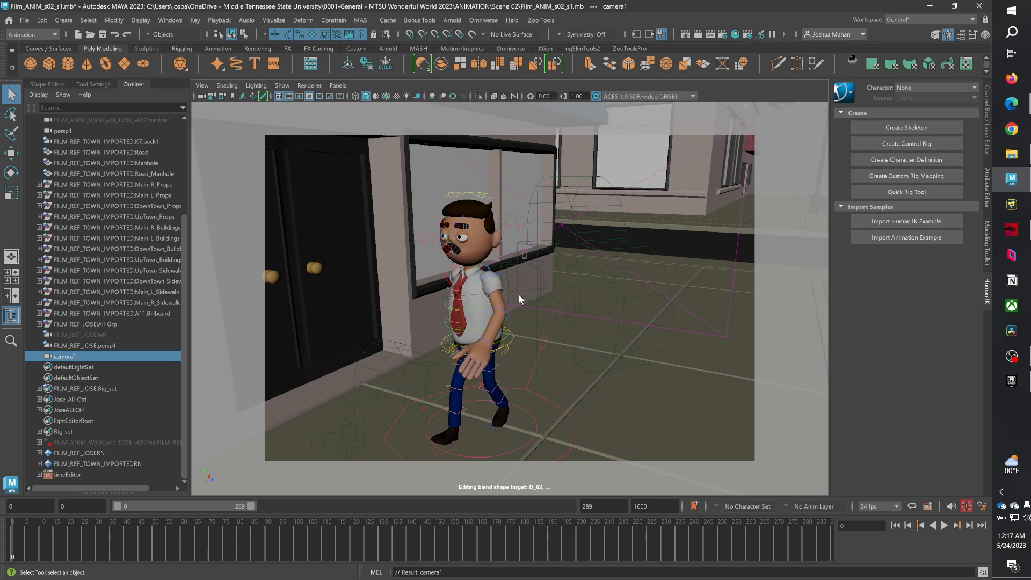
# - Match the new camera's transforms to LocatorForCamera
pyautogui.scroll(4, 110, 228)
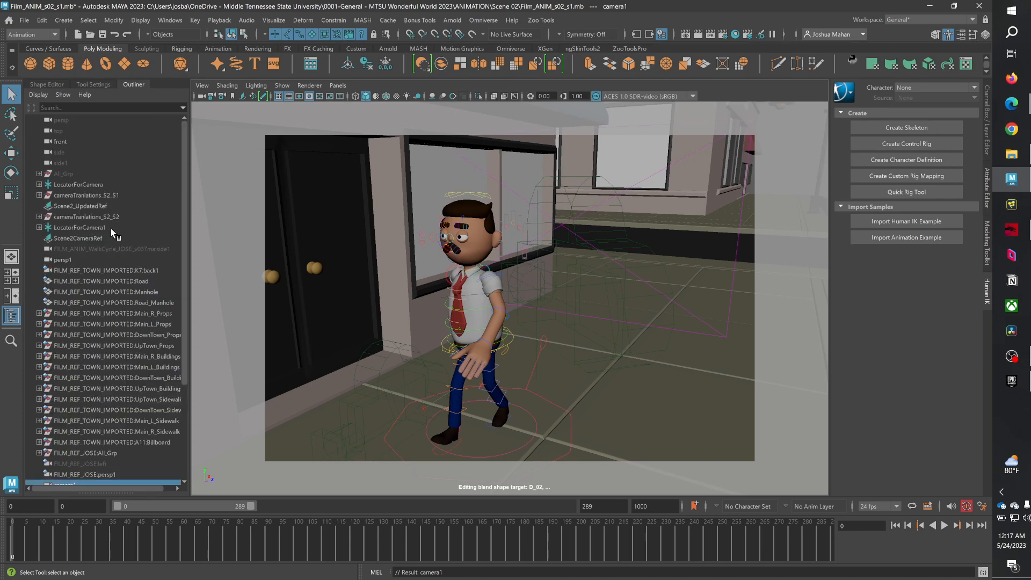
pyautogui.click(87, 185)
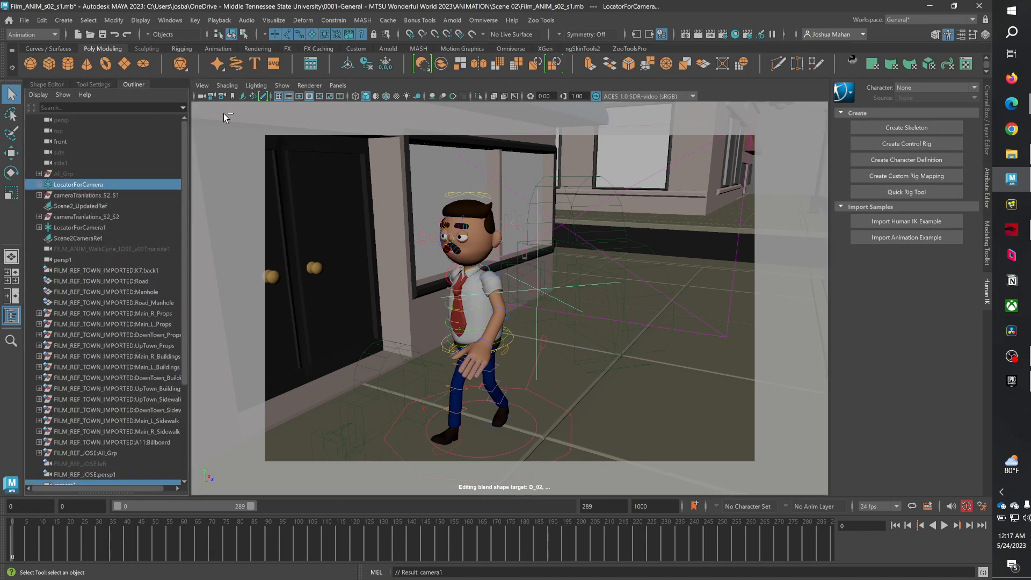
pyautogui.click(120, 22)
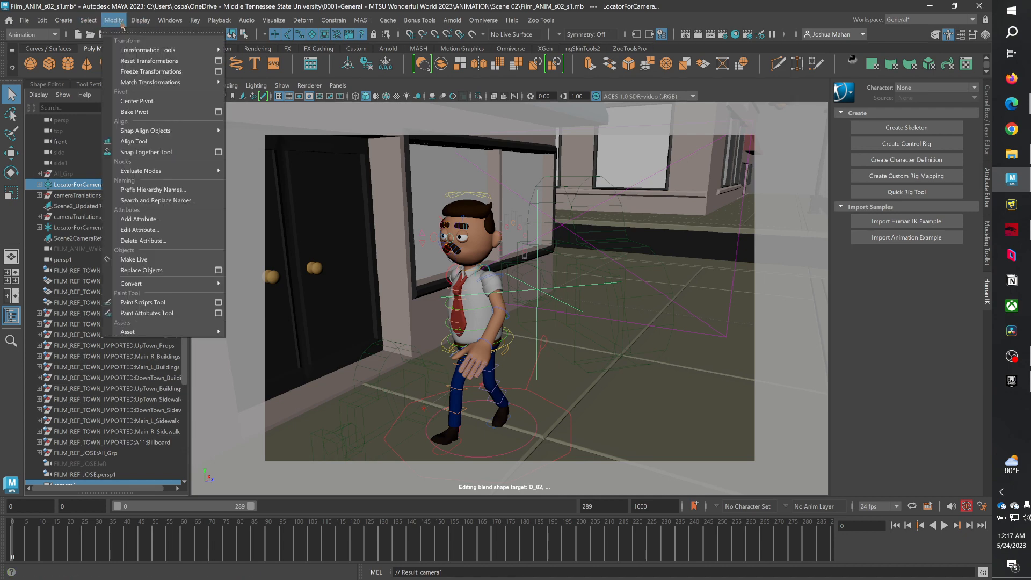
pyautogui.moveTo(183, 82)
pyautogui.click(256, 89)
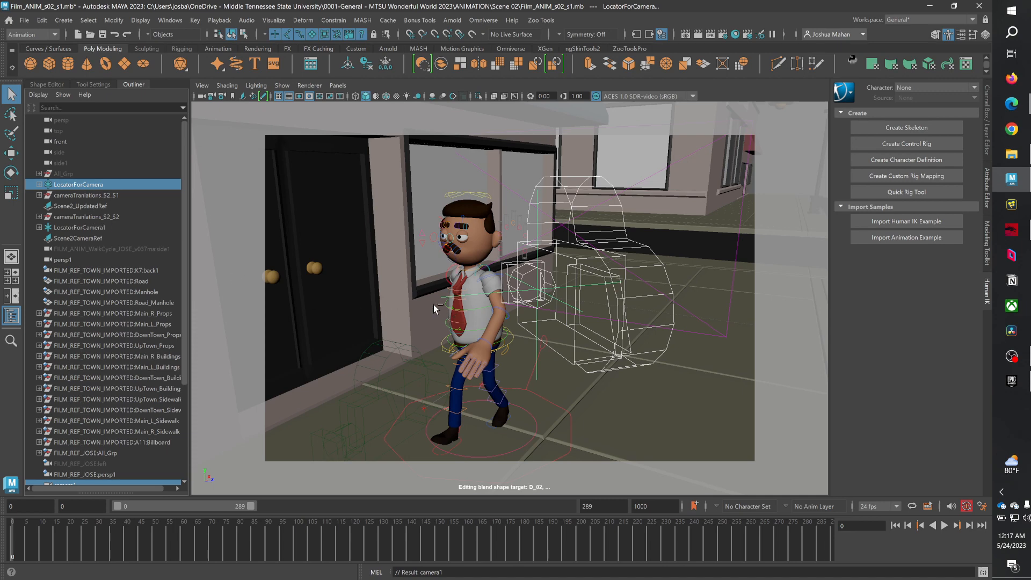
# - Try a parent constraint that makes LocatorForCamera follow camera1, testing it along the timeline, and undo it
pyautogui.click(333, 20)
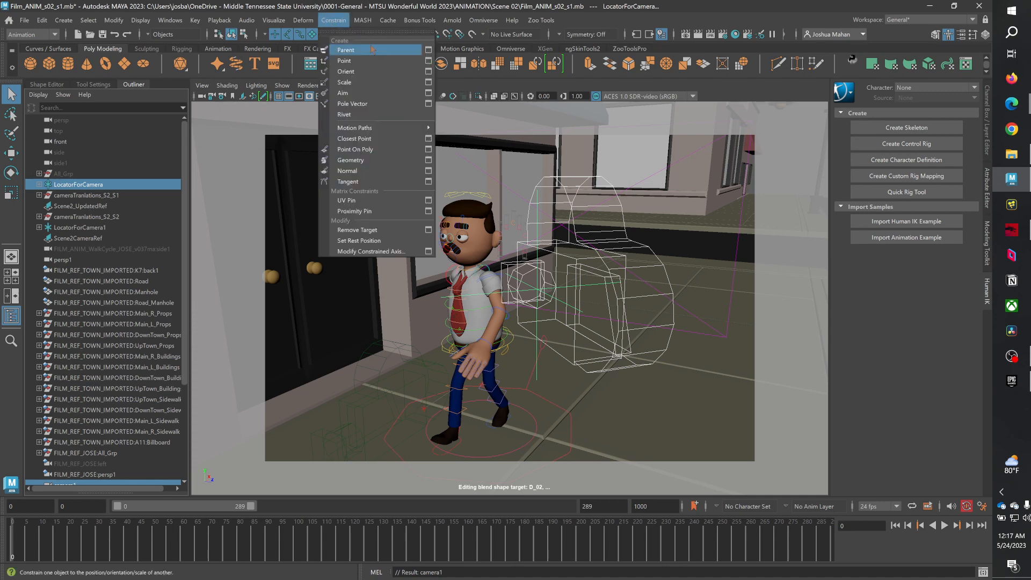
pyautogui.click(373, 49)
pyautogui.moveTo(140, 540); pyautogui.dragTo(544, 538)
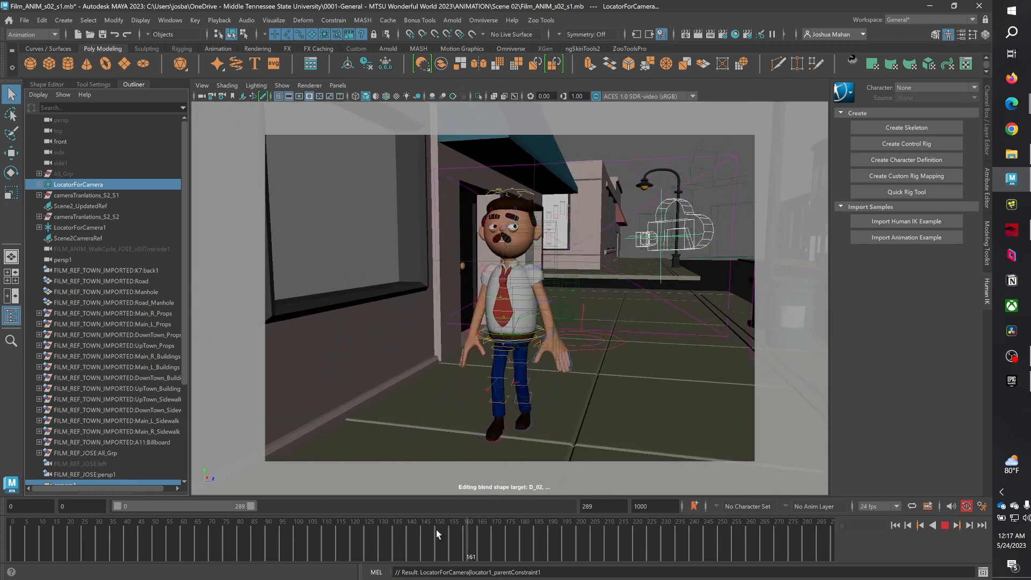
pyautogui.hotkey('ctrl', 'z')
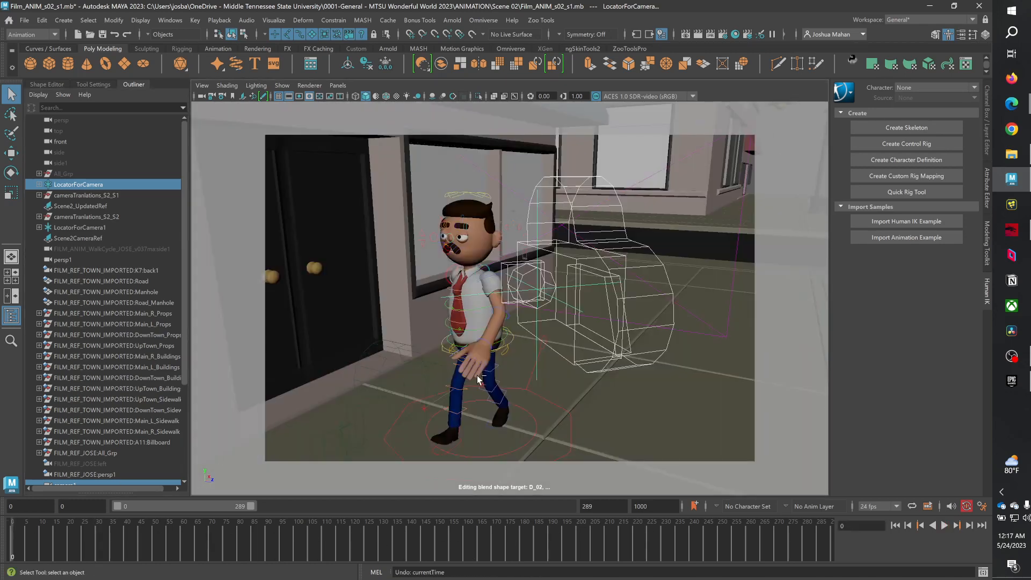
pyautogui.hotkey('ctrl', 'z')
pyautogui.click(541, 284)
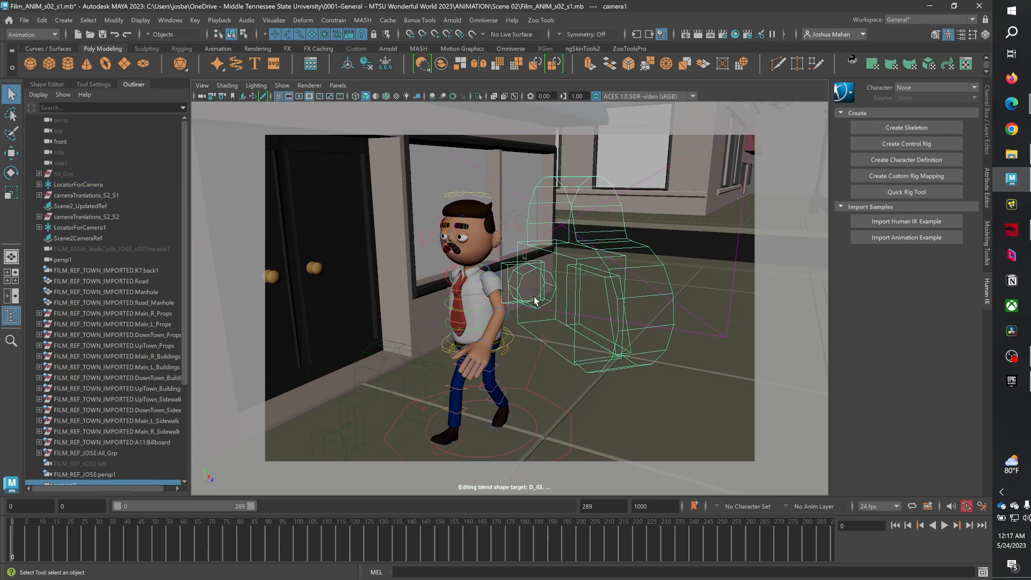
pyautogui.click(478, 294)
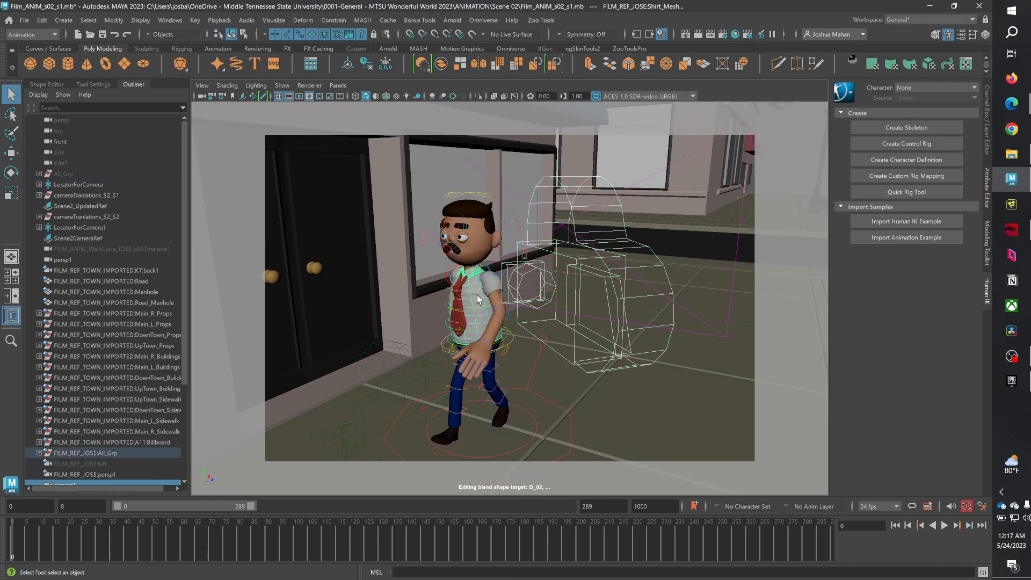
pyautogui.click(539, 295)
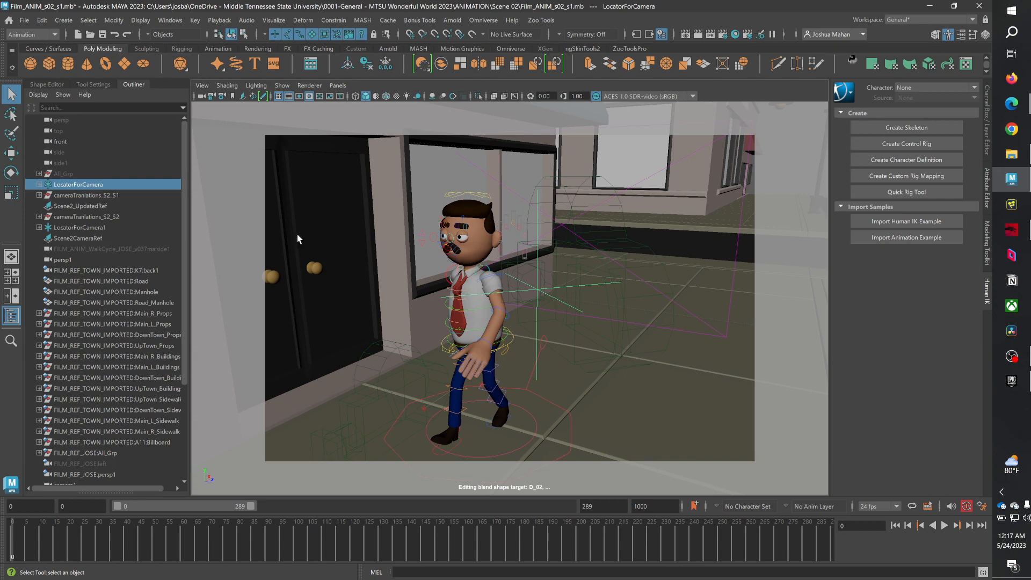
# - Try again to parent-constrain LocatorForCamera to camera1, scrub the timeline to test it, and undo the constraint
pyautogui.scroll(-4, 88, 417)
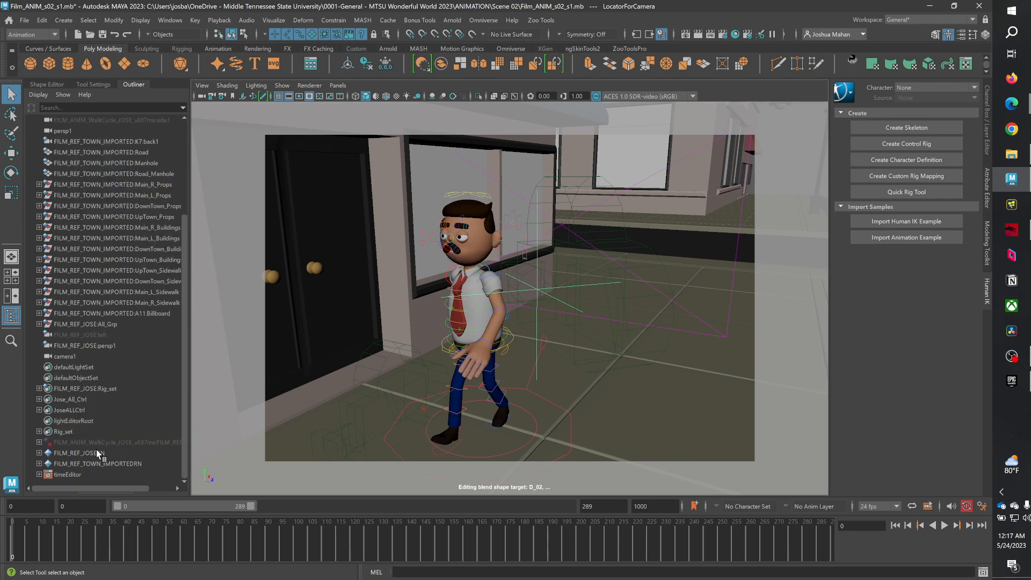
pyautogui.click(85, 355)
pyautogui.scroll(4, 84, 252)
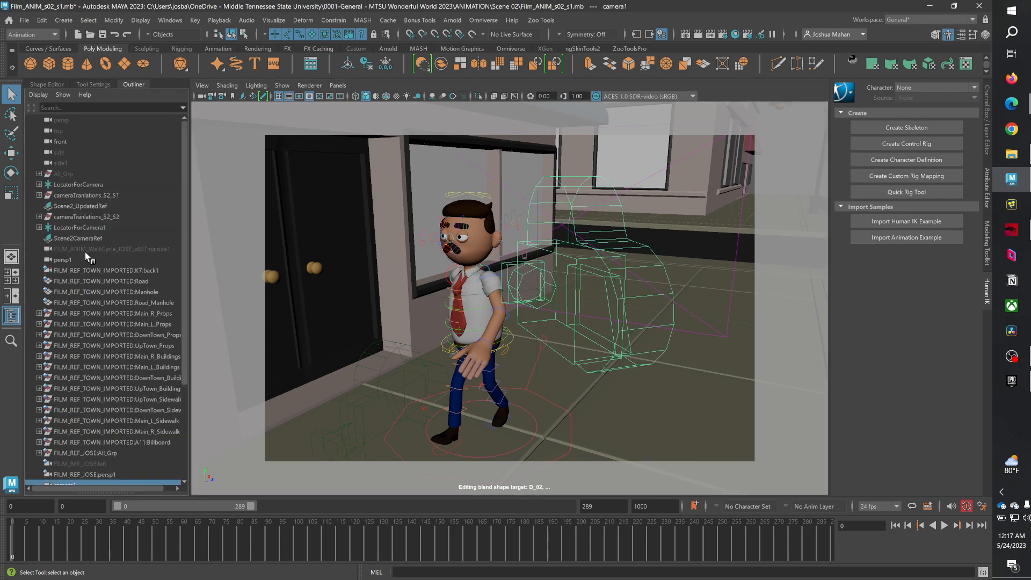
pyautogui.click(85, 184)
pyautogui.click(333, 20)
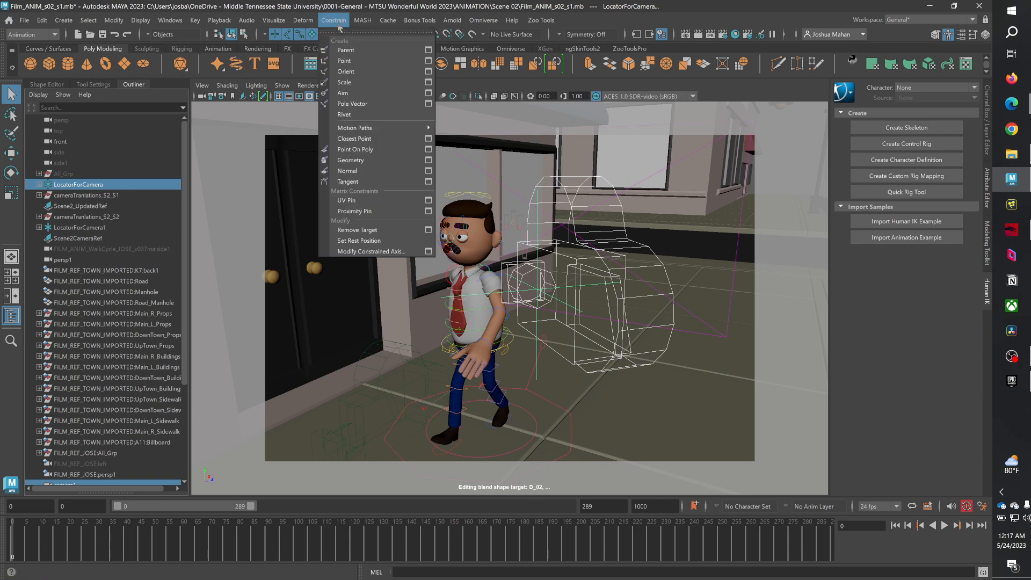
pyautogui.click(344, 44)
pyautogui.moveTo(29, 547); pyautogui.dragTo(563, 557)
pyautogui.hotkey('ctrl', 'z')
pyautogui.hotkey('ctrl', 'z')
pyautogui.hotkey('ctrl', 'z')
pyautogui.hotkey('ctrl', 'z')
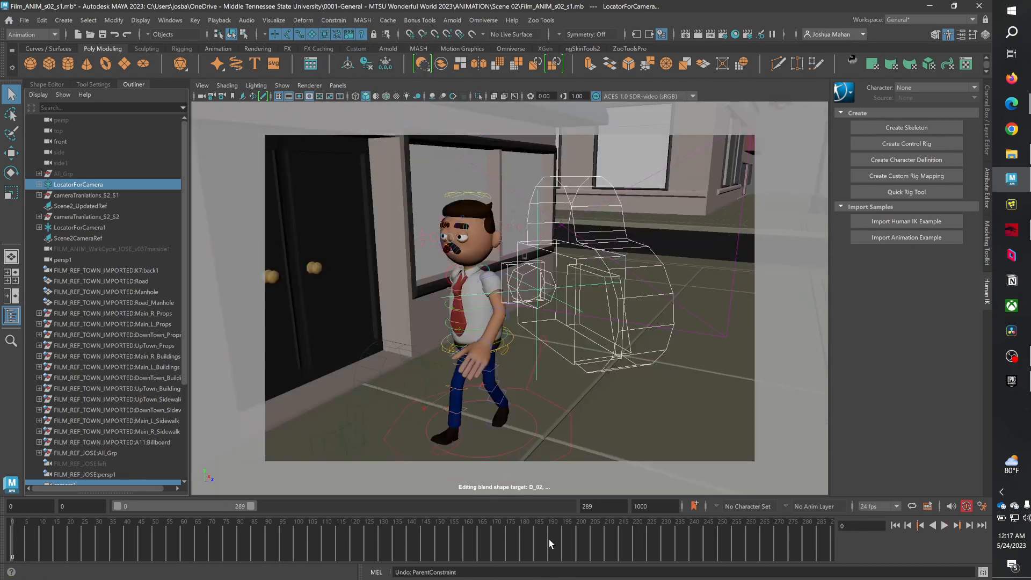
# - Parent-constrain camera1 to LocatorForCamera, with the locator as the driver, and scrub the timeline to test it
pyautogui.scroll(-3, 120, 376)
pyautogui.scroll(3, 79, 166)
pyautogui.click(95, 183)
pyautogui.scroll(-4, 124, 346)
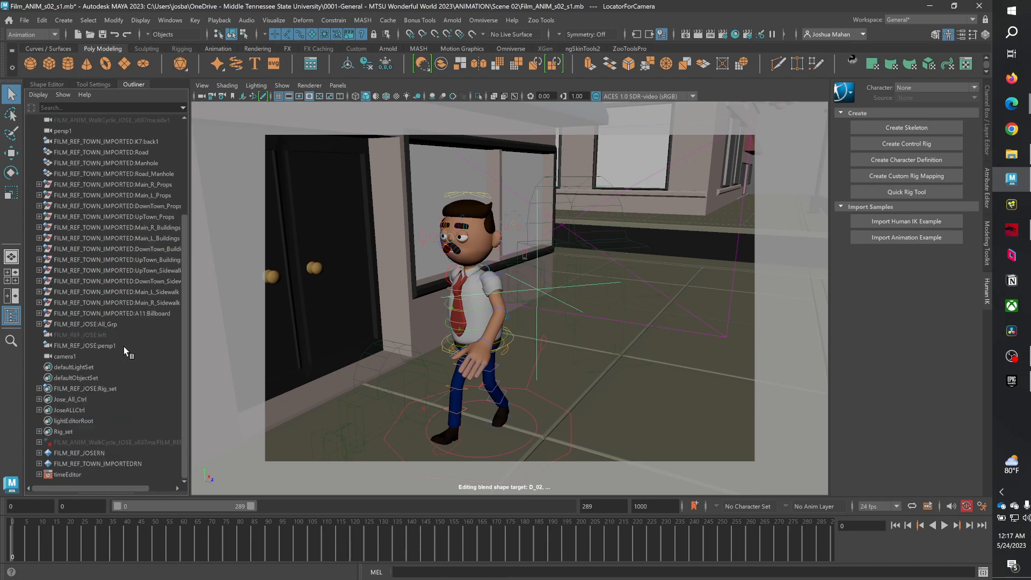
pyautogui.keyDown('shift'); pyautogui.click(98, 356); pyautogui.keyUp('shift')
pyautogui.click(87, 367)
pyautogui.scroll(4, 85, 218)
pyautogui.click(83, 194)
pyautogui.click(84, 184)
pyautogui.scroll(-4, 97, 300)
pyautogui.click(77, 356)
pyautogui.click(333, 20)
pyautogui.click(349, 41)
pyautogui.moveTo(207, 540); pyautogui.dragTo(8, 535)
# - Select all members of FILM_REF_JOSE:Rig_set and add camera1 to the selection
pyautogui.scroll(5, 175, 246)
pyautogui.scroll(-5, 114, 315)
pyautogui.click(69, 358)
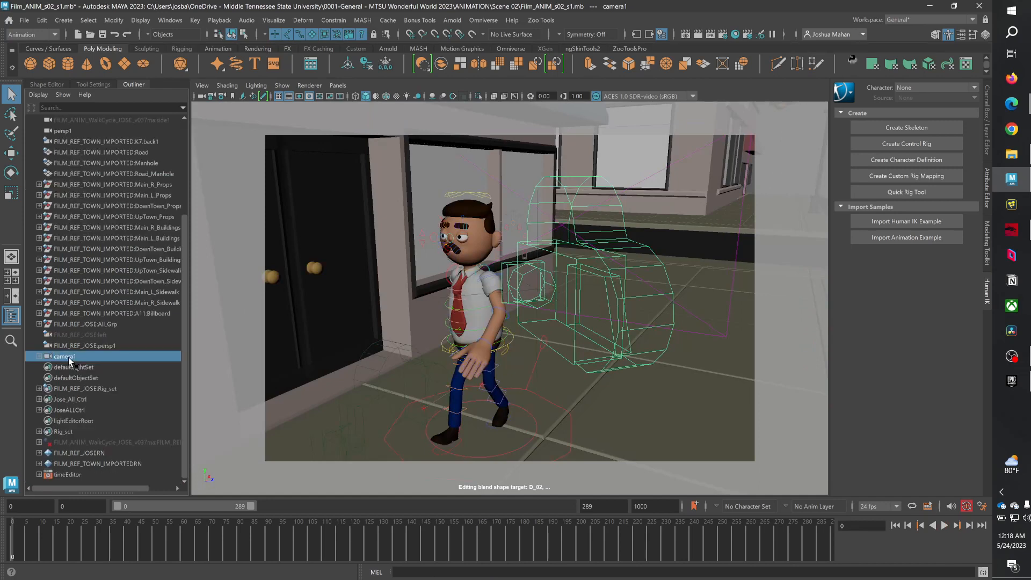
pyautogui.click(197, 20)
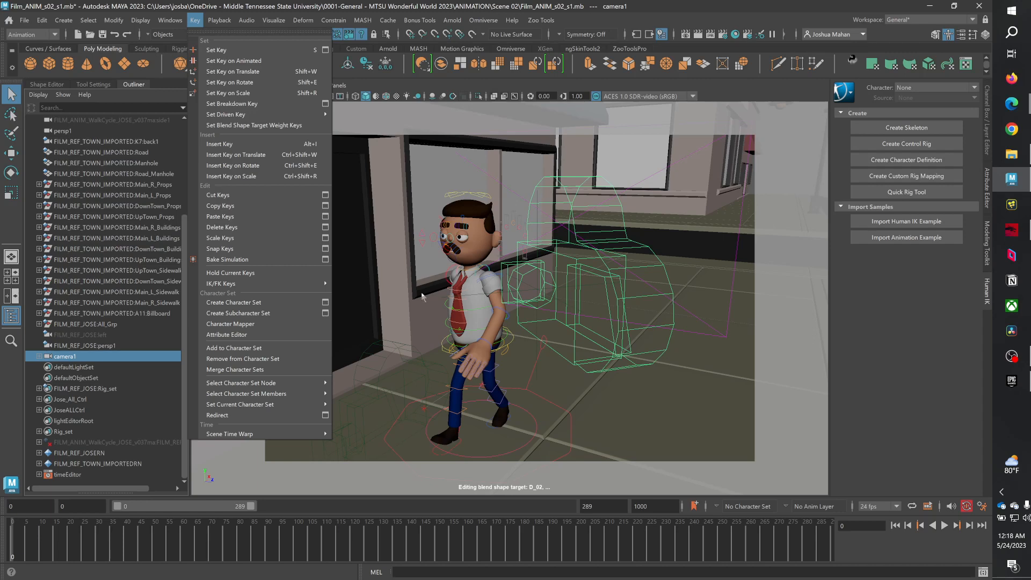
pyautogui.click(71, 363)
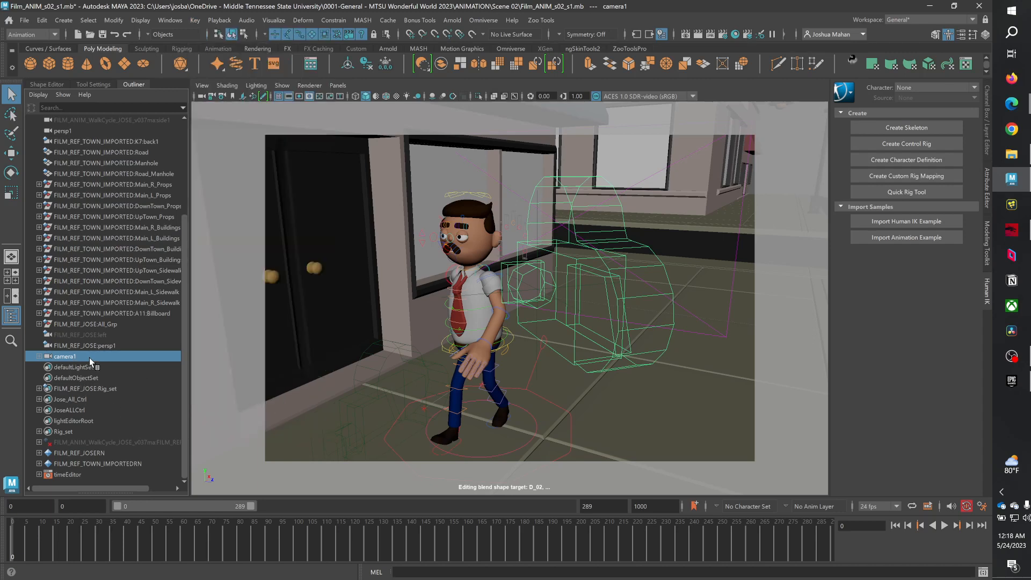
pyautogui.click(80, 399)
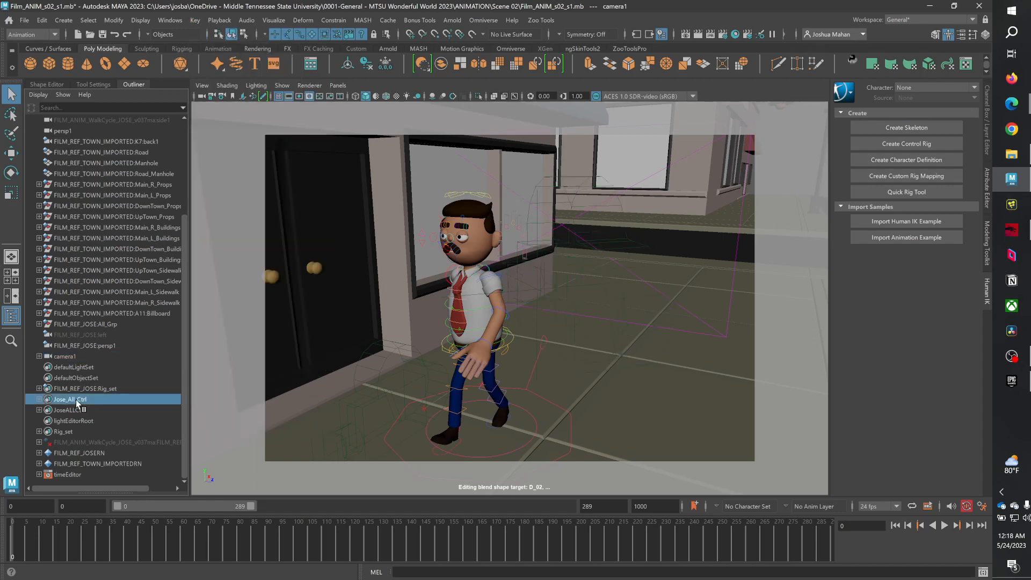
pyautogui.rightClick(86, 400)
pyautogui.rightClick(98, 390)
pyautogui.click(120, 395)
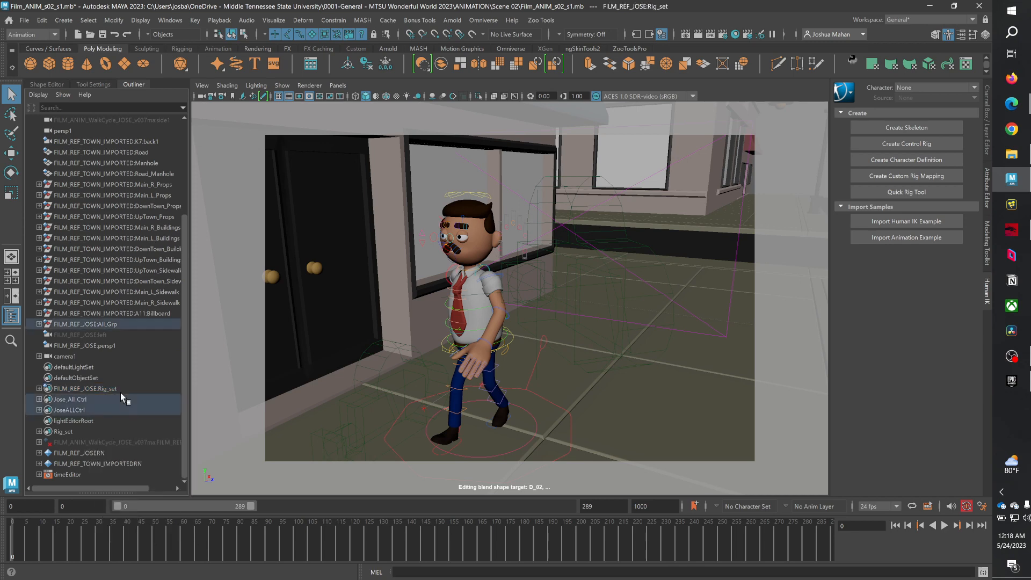
pyautogui.click(69, 355)
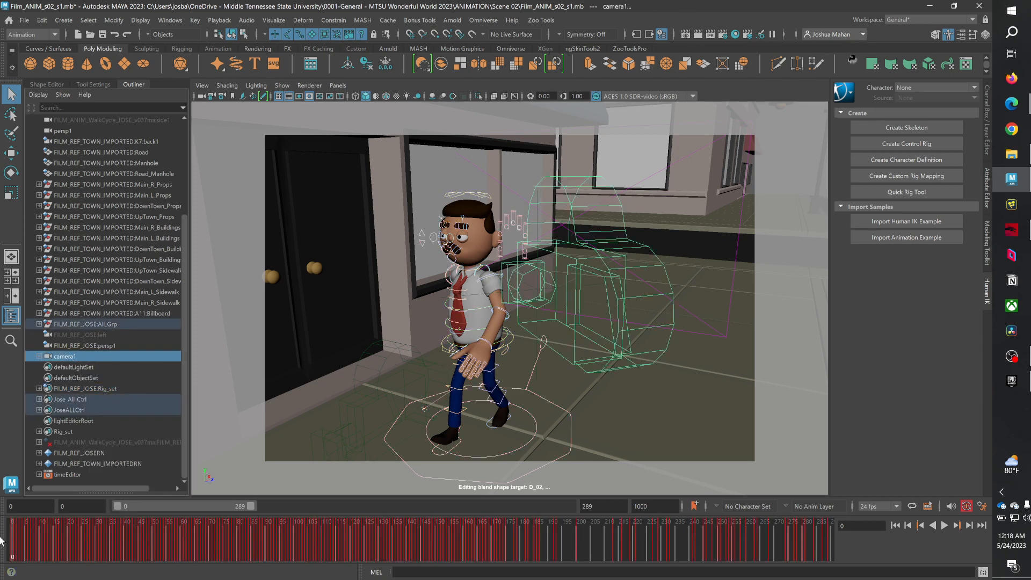
# - Bake the simulation of the selected controls and camera1 with Sample by set to 2
pyautogui.click(195, 20)
pyautogui.click(325, 260)
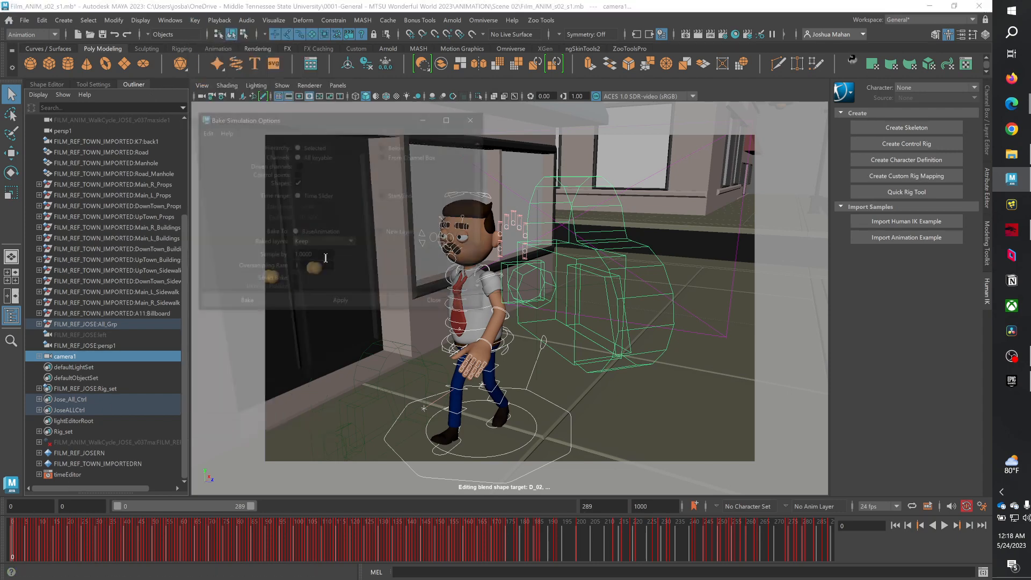
pyautogui.click(329, 256)
pyautogui.press('BackSpace')
pyautogui.press('BackSpace')
pyautogui.press('BackSpace')
pyautogui.press('BackSpace')
pyautogui.press('BackSpace')
pyautogui.press('BackSpace')
pyautogui.write('2')
pyautogui.press('Return')
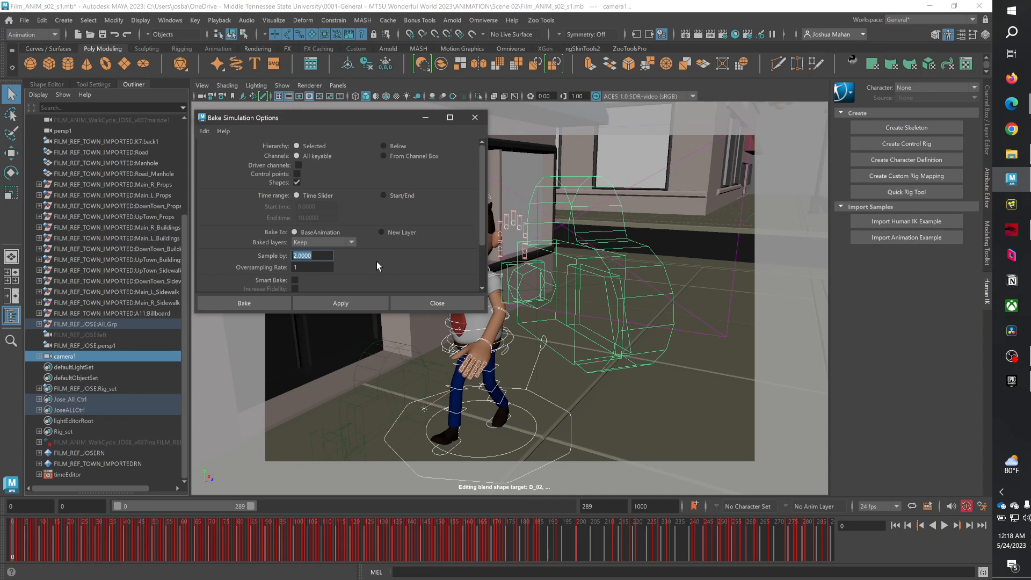
pyautogui.click(273, 304)
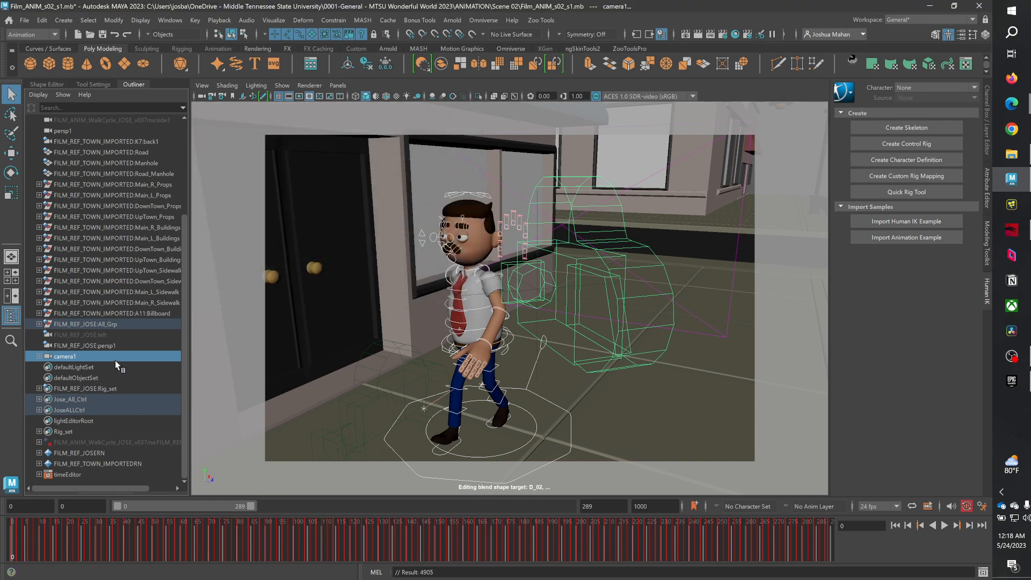
# - Delete the parent constraint under camera1 and play through the timeline to check the camera's baked motion and keys
pyautogui.click(84, 357)
pyautogui.click(89, 367)
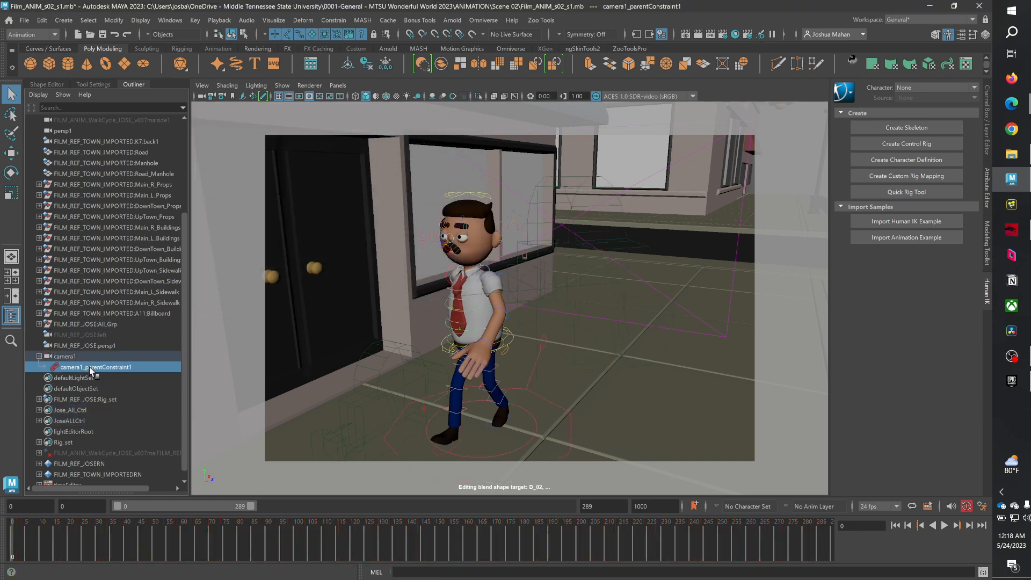
pyautogui.press('Delete')
pyautogui.hotkey('alt', 'v')
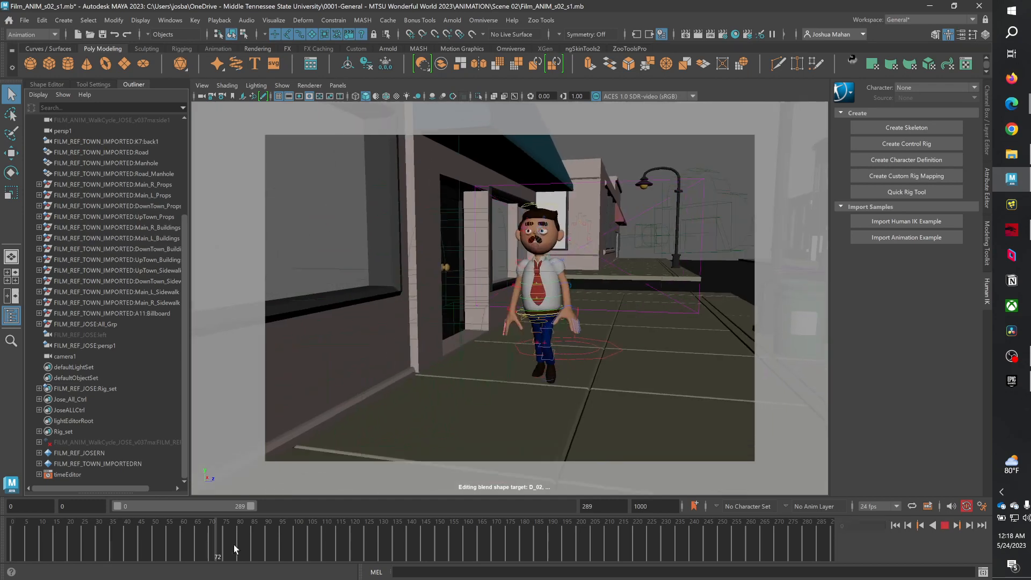
pyautogui.moveTo(418, 547); pyautogui.dragTo(2, 541)
pyautogui.click(80, 357)
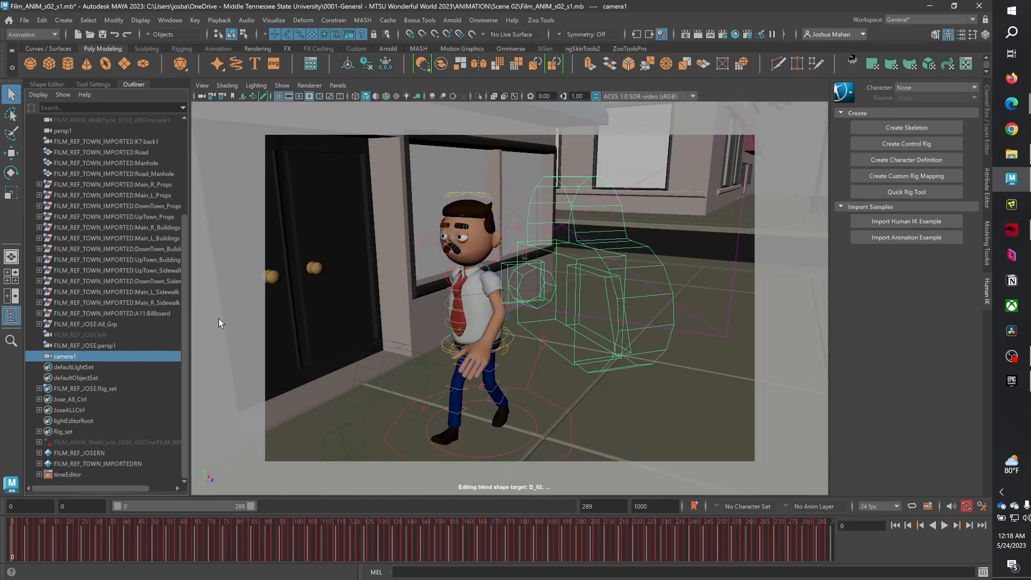
# - Reselect the members of FILM_REF_JOSE:Rig_set together with camera1 and play the animation
pyautogui.click(93, 386)
pyautogui.rightClick(94, 387)
pyautogui.click(118, 391)
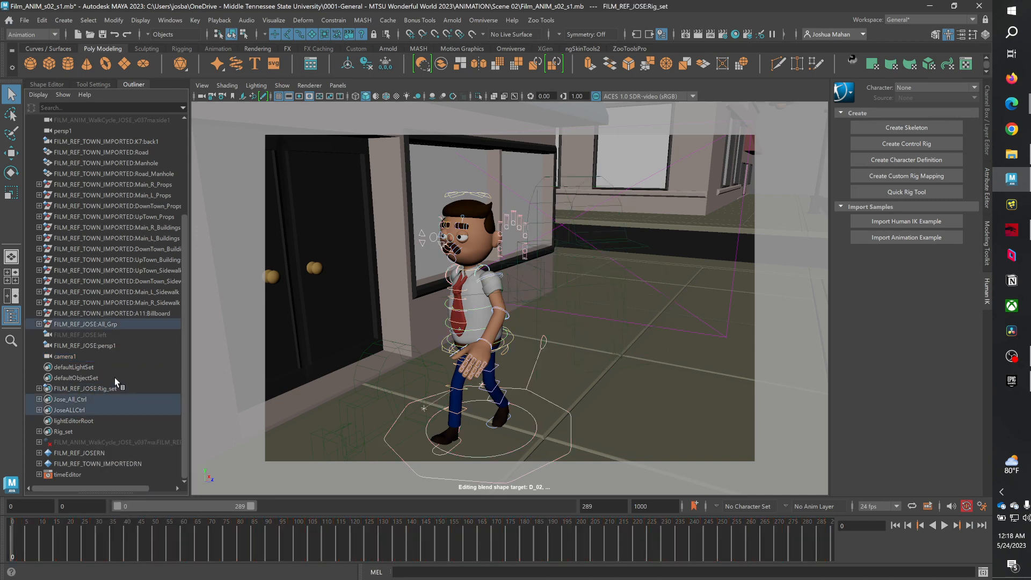
pyautogui.keyDown('ctrl'); pyautogui.click(81, 356); pyautogui.keyUp('ctrl')
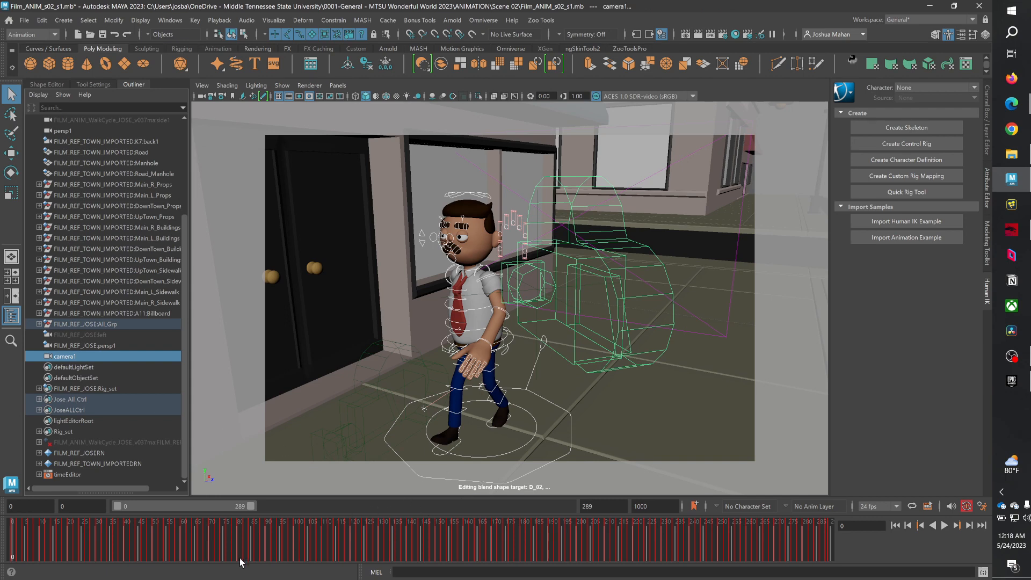
pyautogui.click(945, 525)
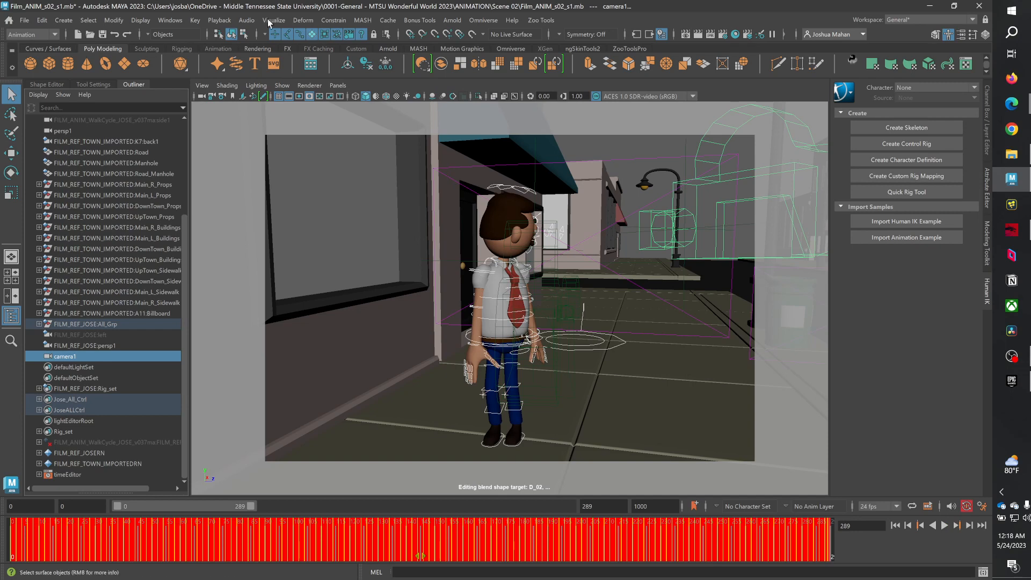
# - Select all the animation curves in the Graph Editor and set their tangents to Stepped
pyautogui.click(172, 22)
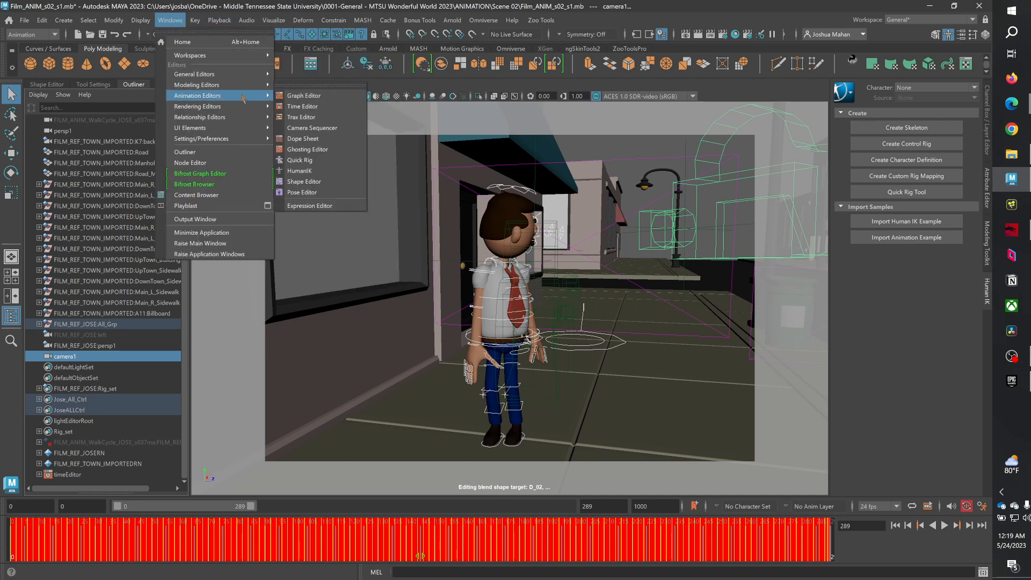
pyautogui.click(301, 96)
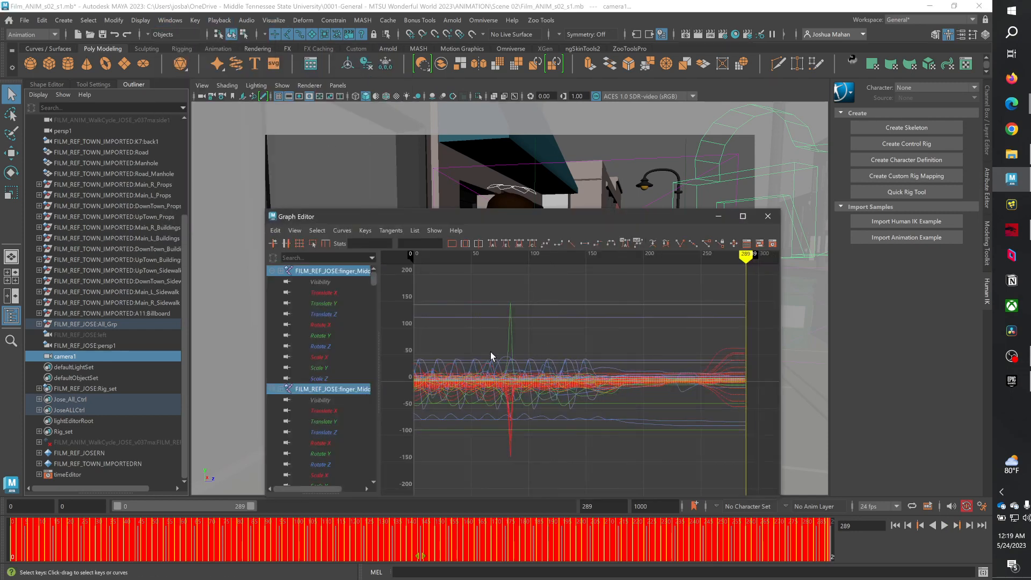
pyautogui.scroll(-3, 570, 379)
pyautogui.moveTo(711, 470)
pyautogui.mouseDown()
pyautogui.moveTo(469, 287)
pyautogui.moveTo(417, 314)
pyautogui.mouseUp()
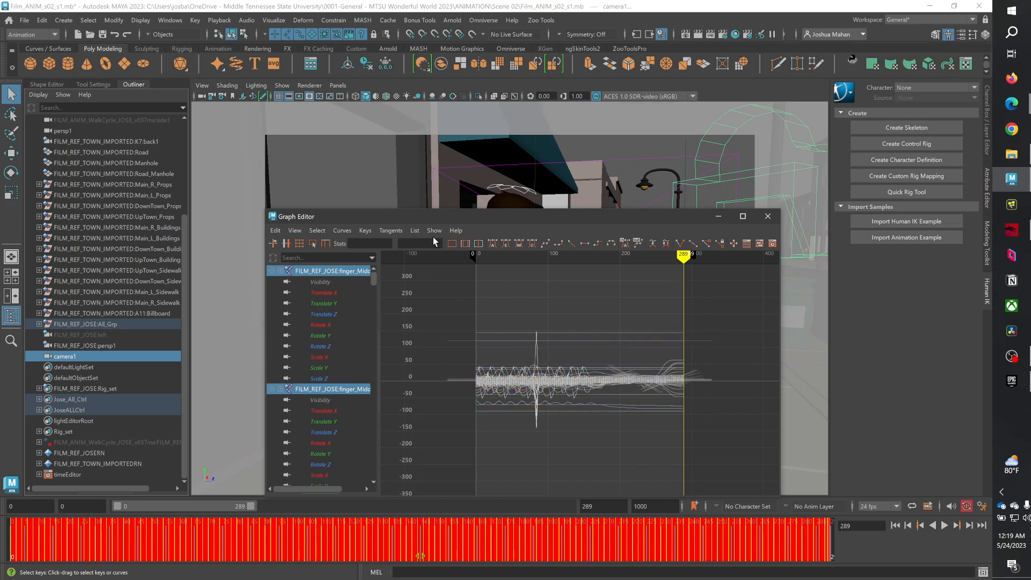
pyautogui.click(391, 231)
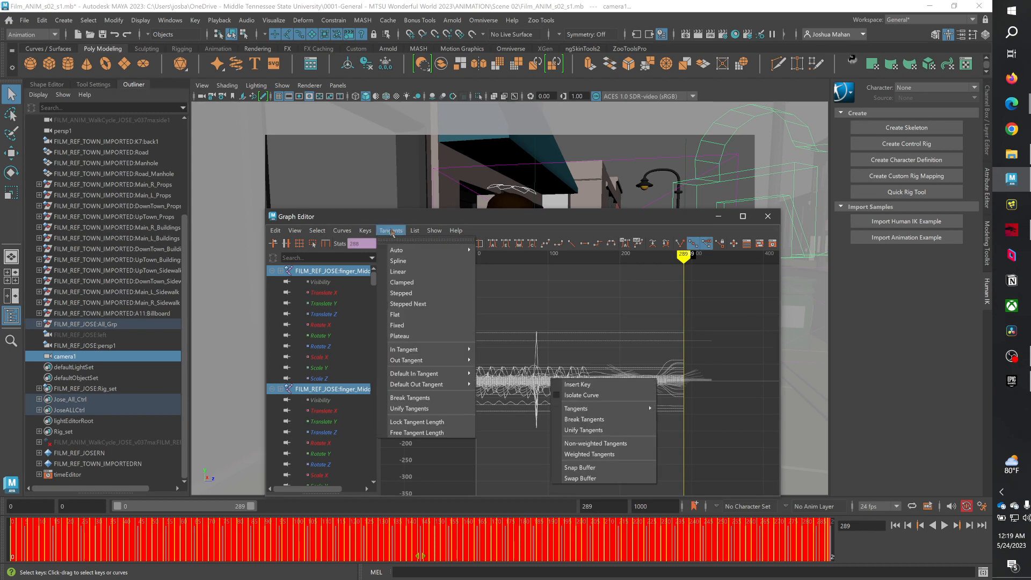
pyautogui.click(455, 220)
pyautogui.click(391, 231)
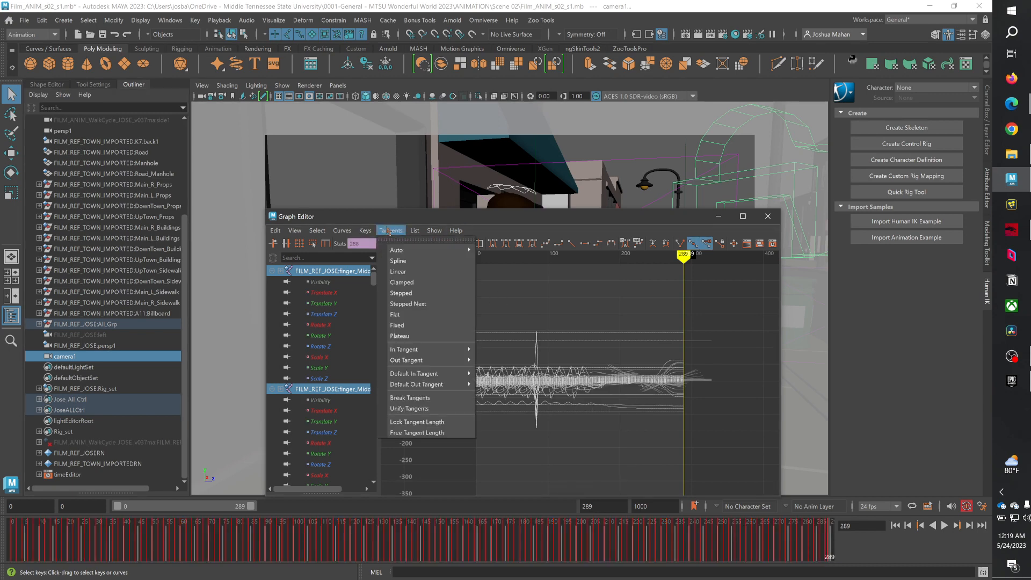
pyautogui.click(440, 295)
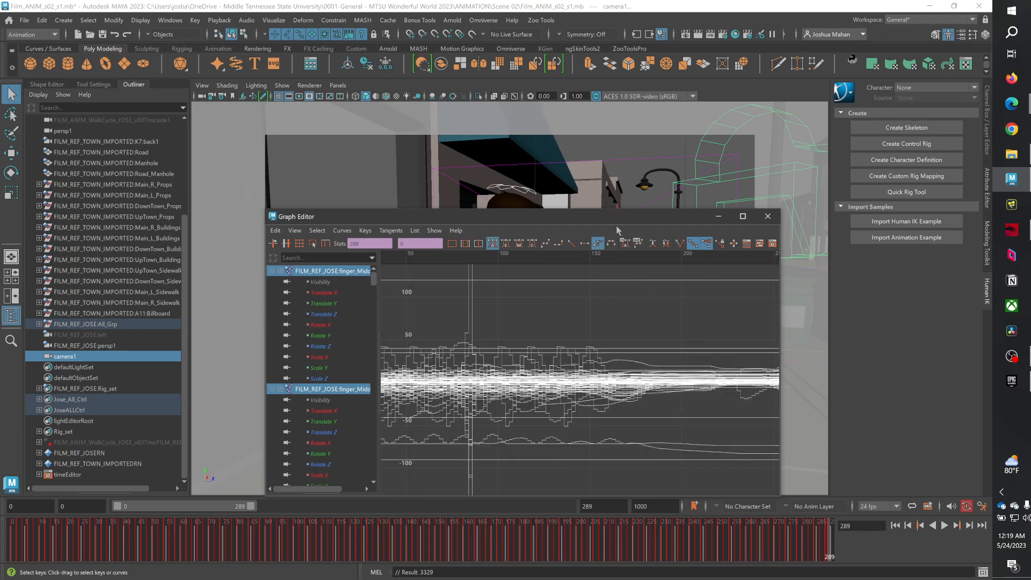
pyautogui.press('a')
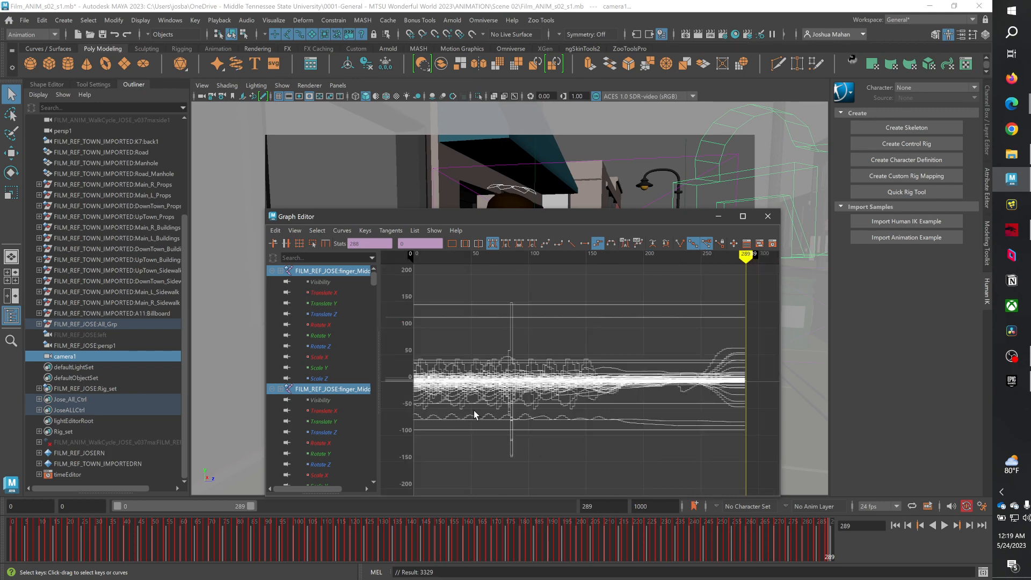
# - Minimize the Graph Editor, play the stepped animation, and return the timeline to frame 0
pyautogui.moveTo(607, 217); pyautogui.dragTo(771, 21)
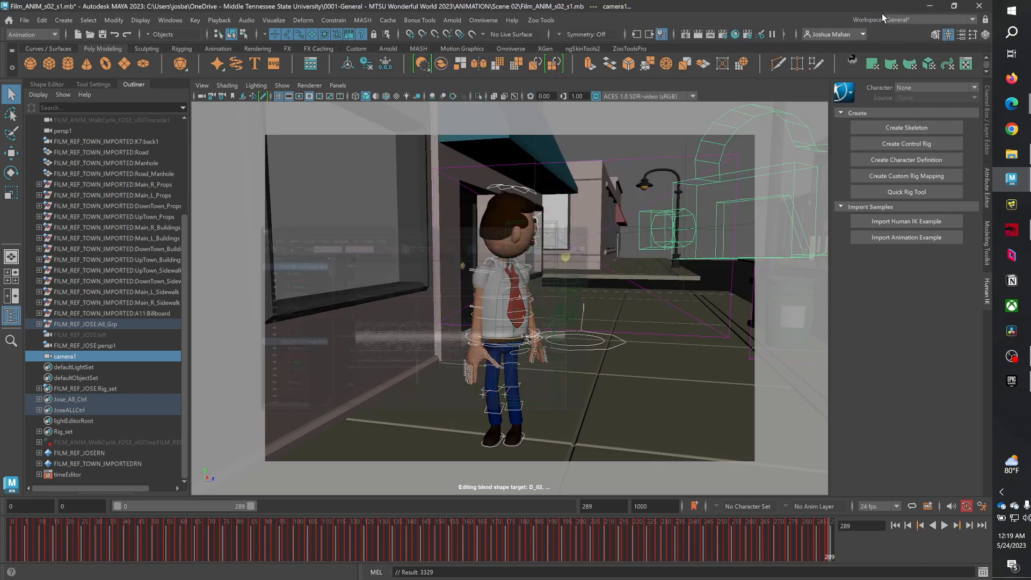
pyautogui.click(882, 21)
pyautogui.hotkey('alt', 'v')
pyautogui.moveTo(22, 539)
pyautogui.mouseDown()
pyautogui.moveTo(66, 540)
pyautogui.moveTo(0, 458)
pyautogui.mouseUp()
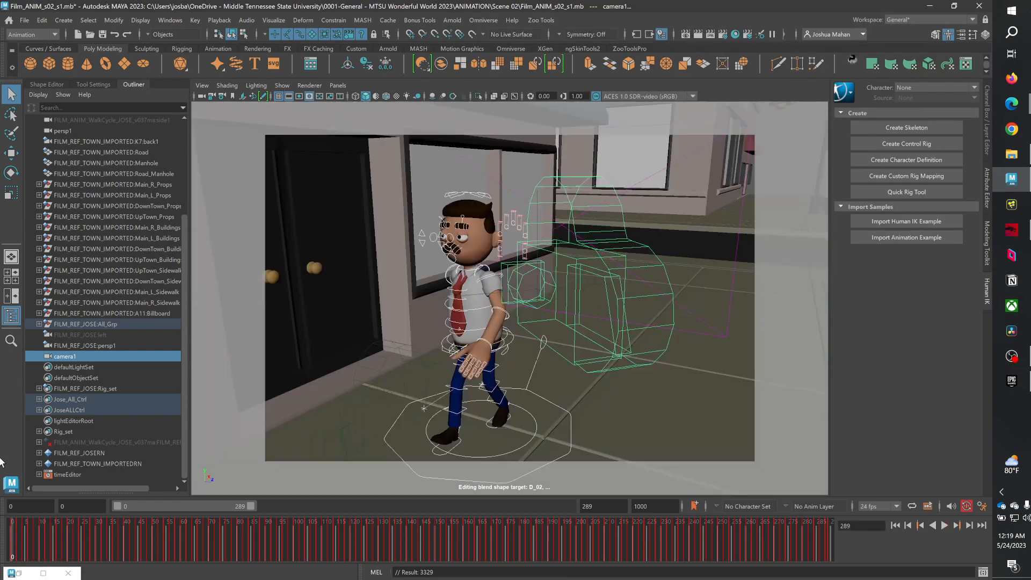
# - Look through camera1 in the viewport and play back the stepped animation
pyautogui.click(338, 85)
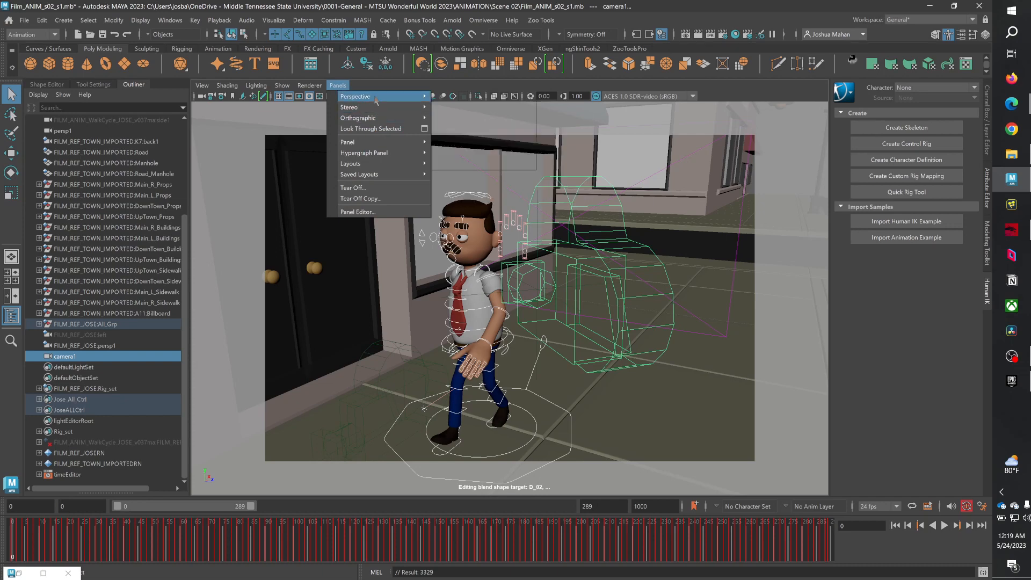
pyautogui.moveTo(376, 97)
pyautogui.click(487, 110)
pyautogui.click(944, 525)
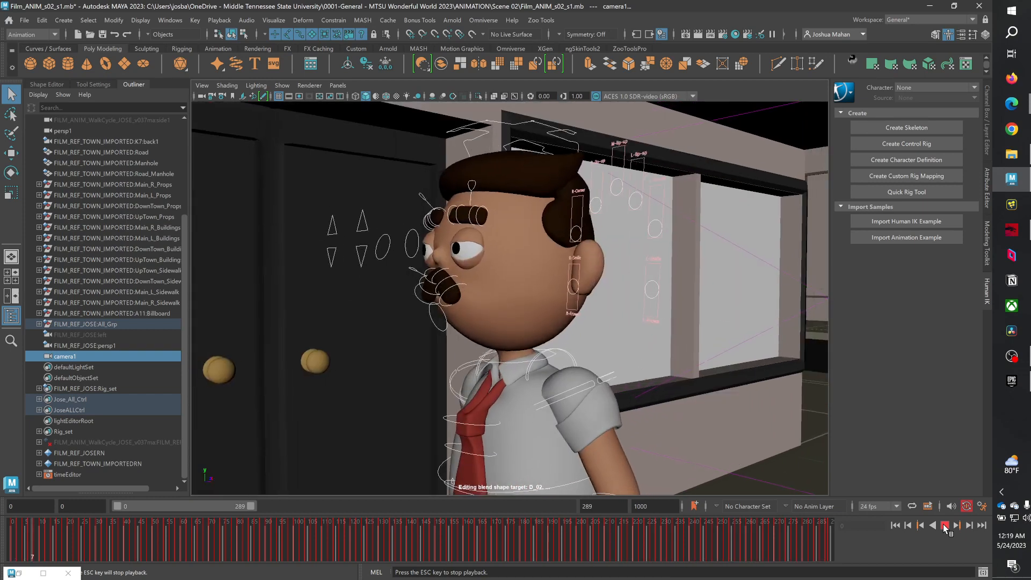
pyautogui.click(945, 526)
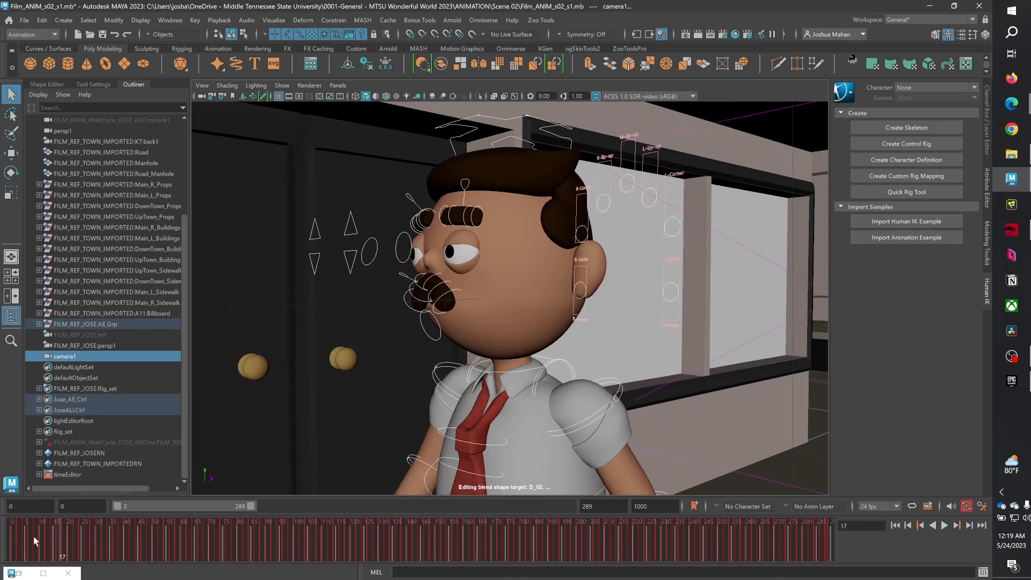
# - From frame 0, bake the selected rig controls and camera1 with Bake Simulation using a Sample by value of 1
pyautogui.moveTo(37, 537); pyautogui.dragTo(2, 543)
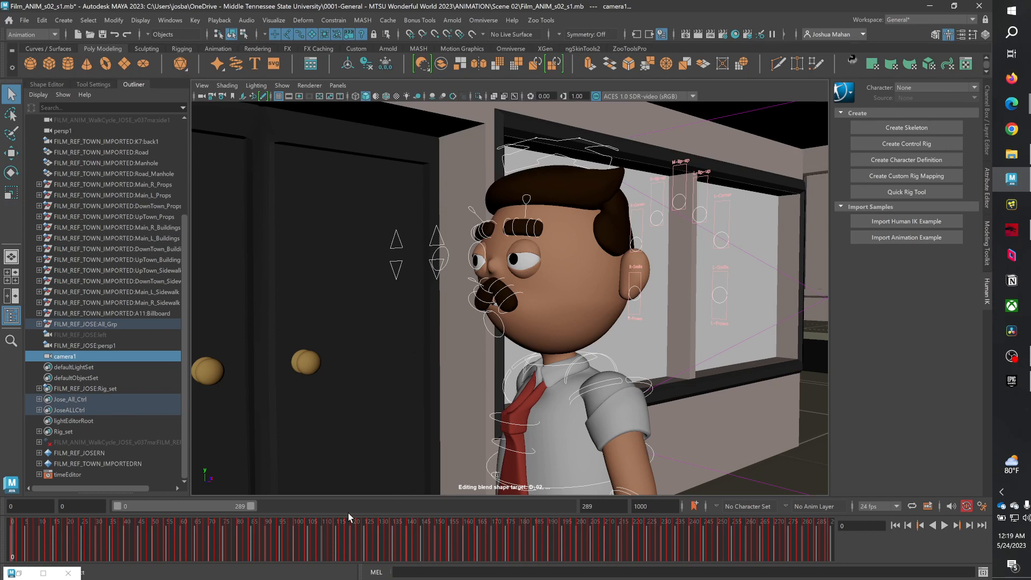
pyautogui.click(195, 21)
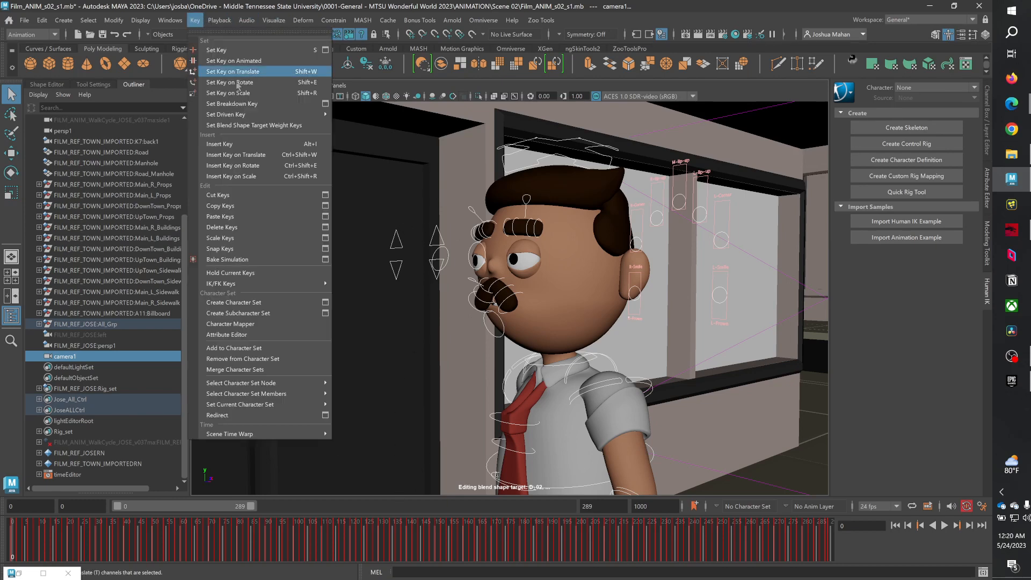
pyautogui.click(324, 258)
pyautogui.doubleClick(324, 258)
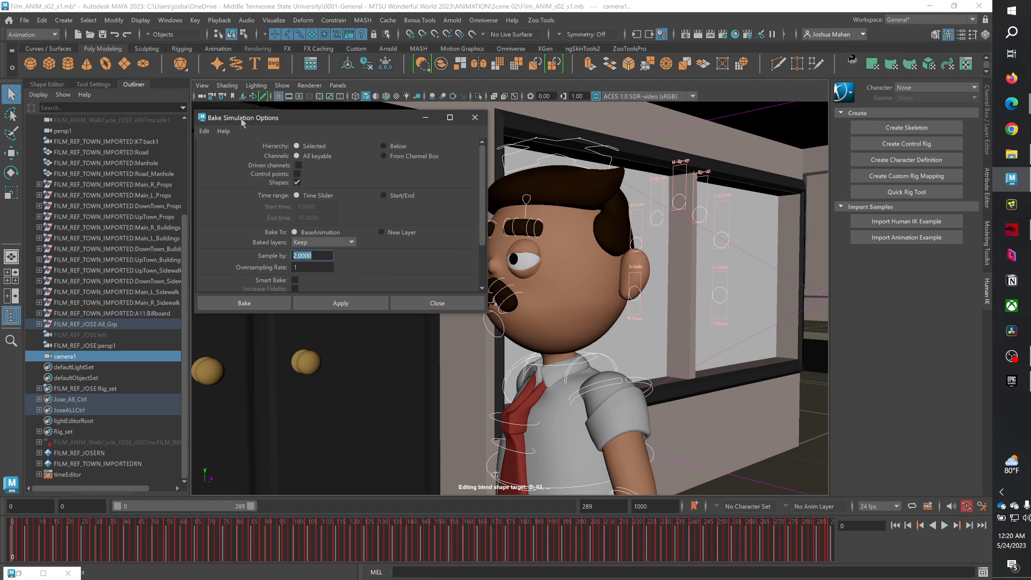
pyautogui.press('BackSpace')
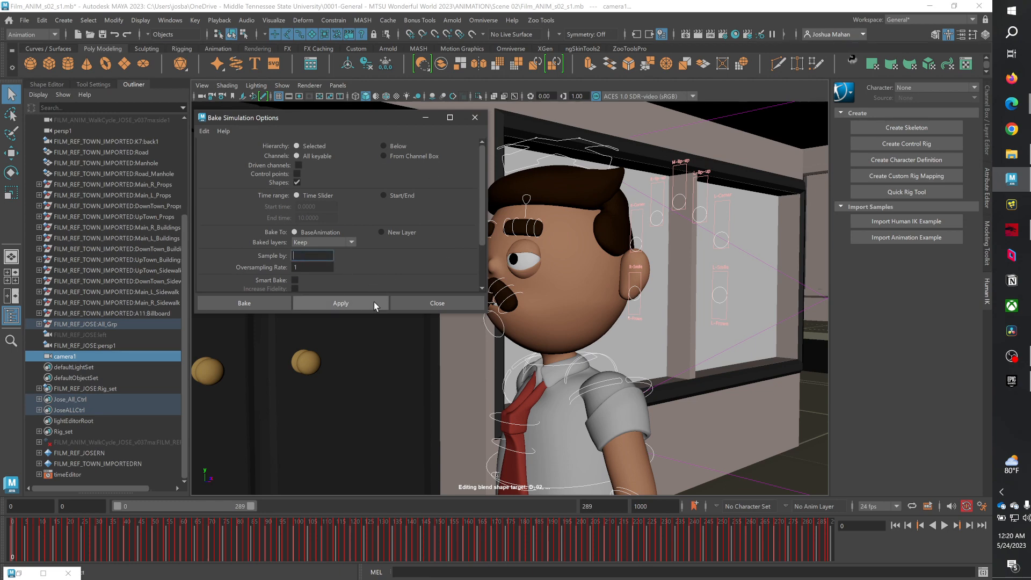
pyautogui.write('1')
pyautogui.press('Return')
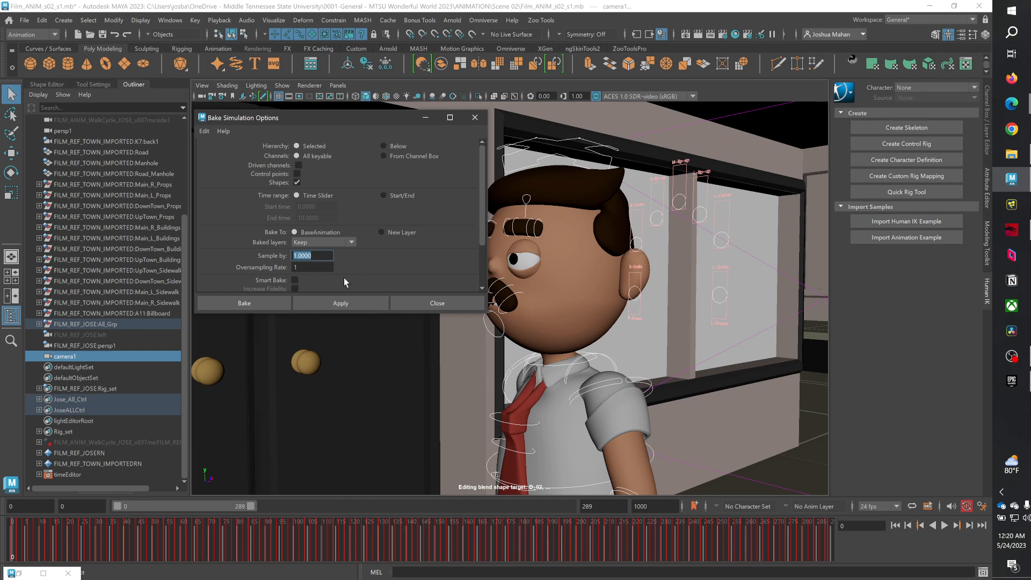
pyautogui.click(259, 308)
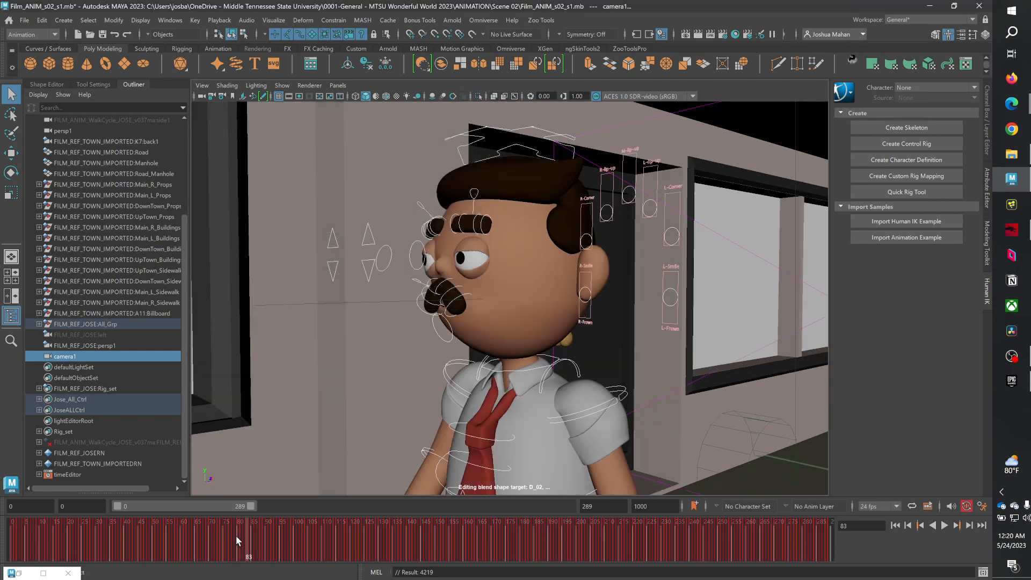
# - Scrub through the rebaked animation and play it back through camera1
pyautogui.moveTo(233, 534)
pyautogui.mouseDown()
pyautogui.moveTo(179, 533)
pyautogui.moveTo(201, 531)
pyautogui.mouseUp()
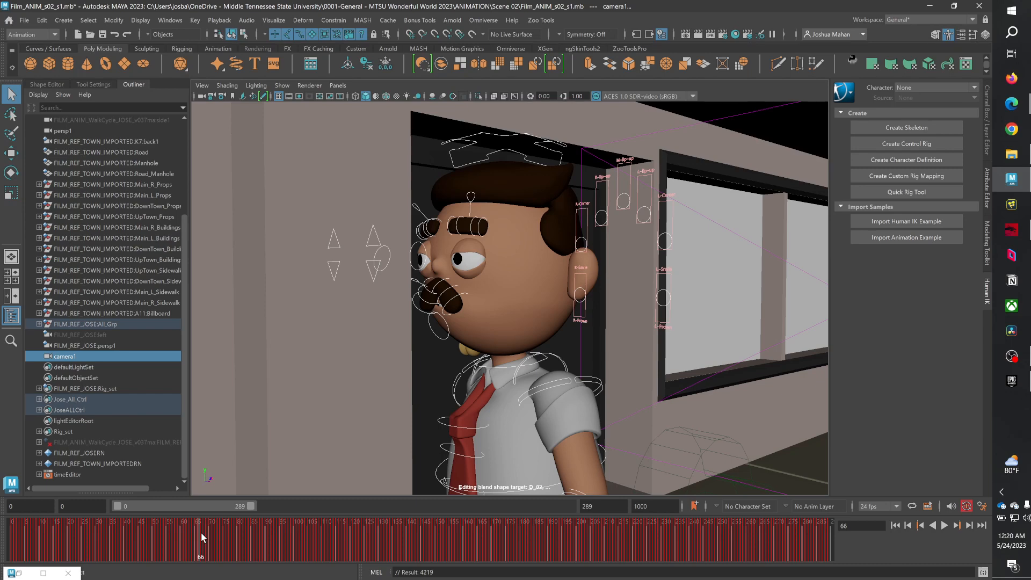
pyautogui.moveTo(200, 531)
pyautogui.mouseDown()
pyautogui.moveTo(110, 526)
pyautogui.moveTo(157, 533)
pyautogui.mouseUp()
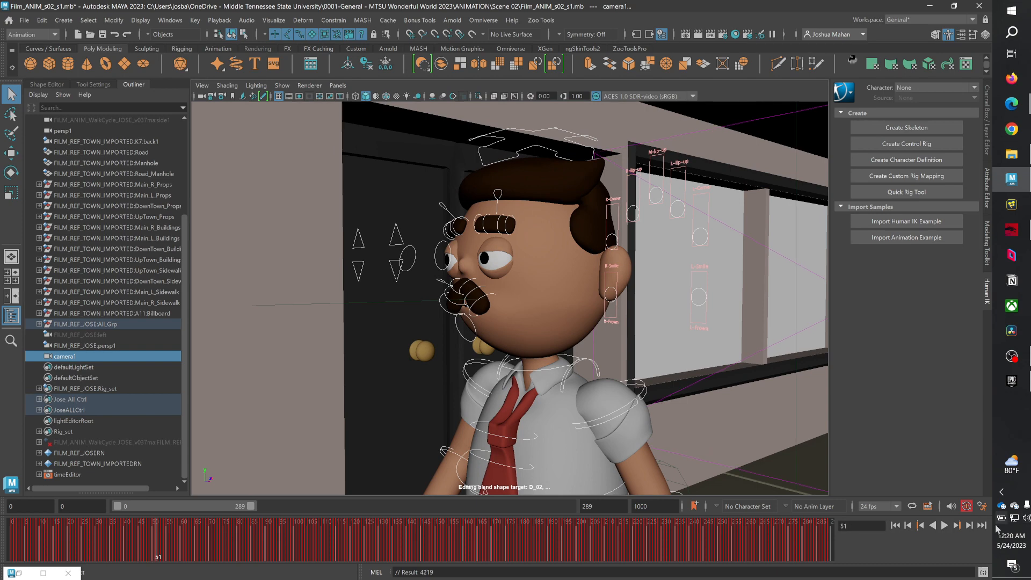
pyautogui.click(946, 525)
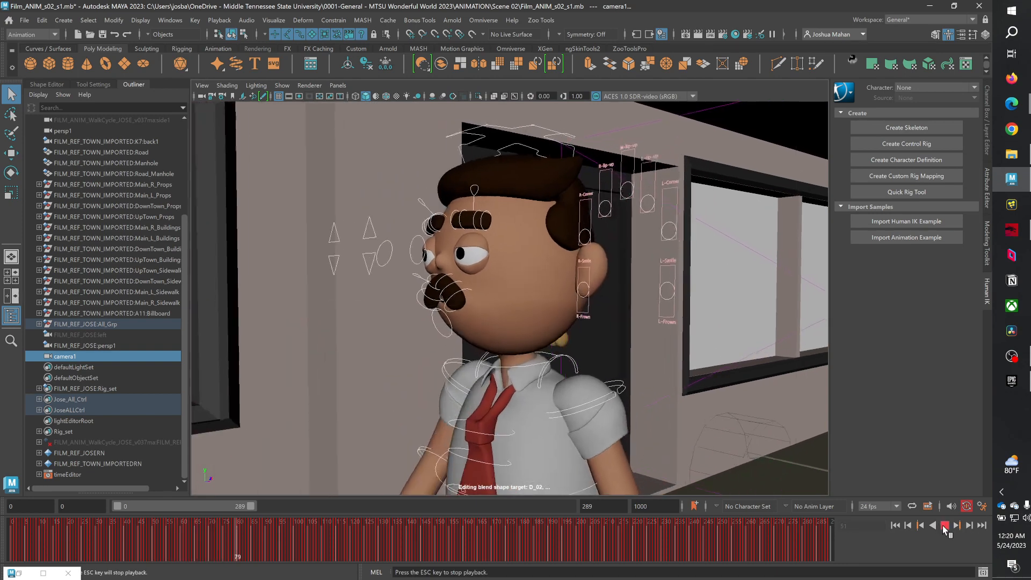
# - Switch the viewport from camera1 to another perspective camera and scrub the animation back toward its start
pyautogui.click(337, 86)
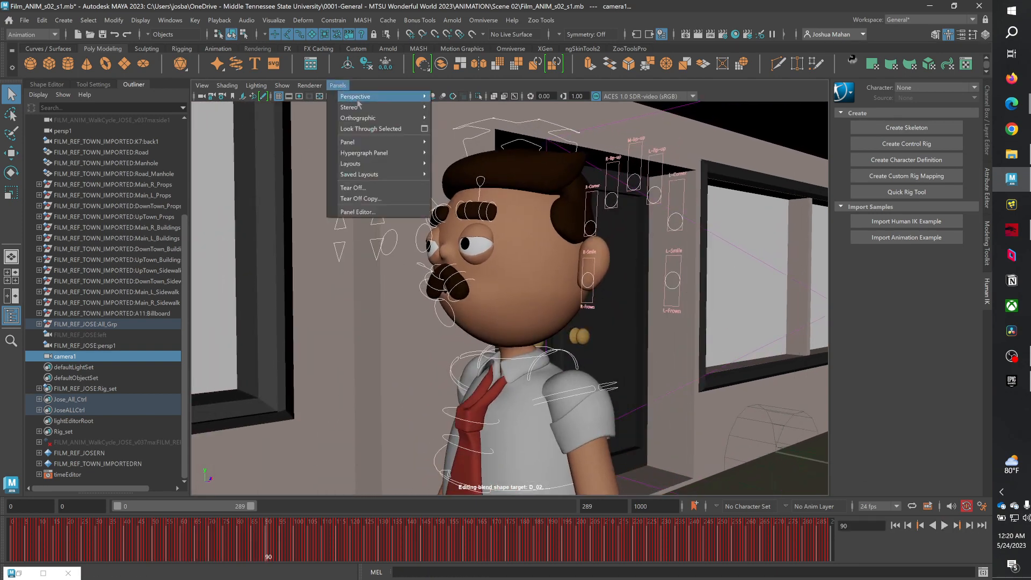
pyautogui.moveTo(422, 107)
pyautogui.click(464, 122)
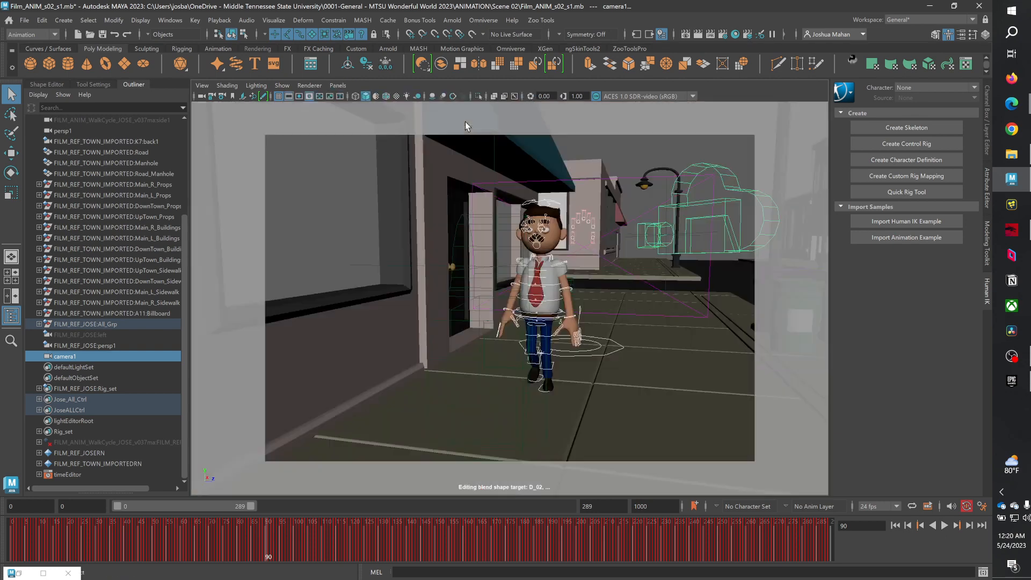
pyautogui.click(619, 161)
pyautogui.moveTo(367, 532); pyautogui.dragTo(29, 536)
# - Select camera1 to check its baked keys and return the timeline to frame 0
pyautogui.click(58, 345)
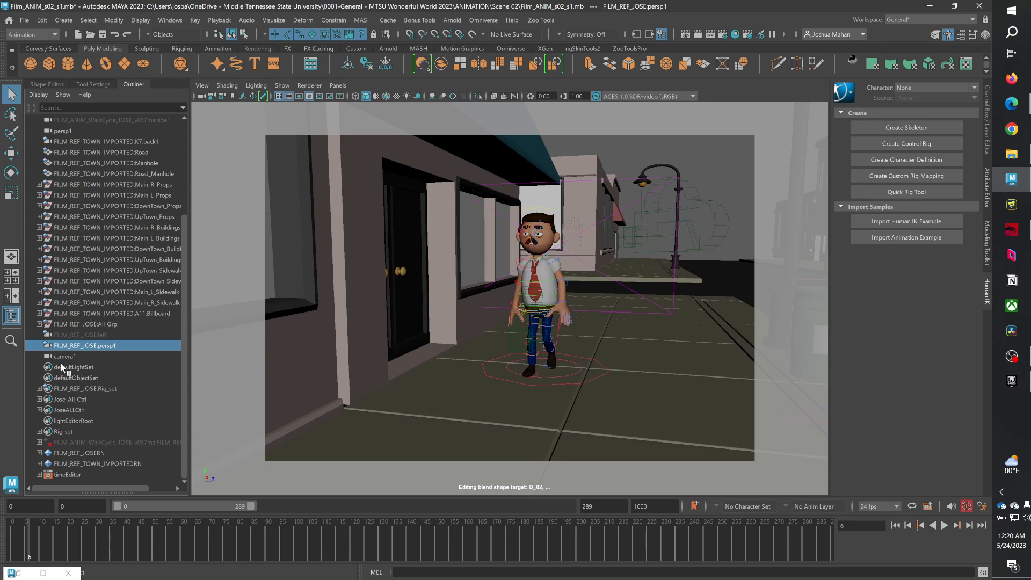
pyautogui.click(63, 356)
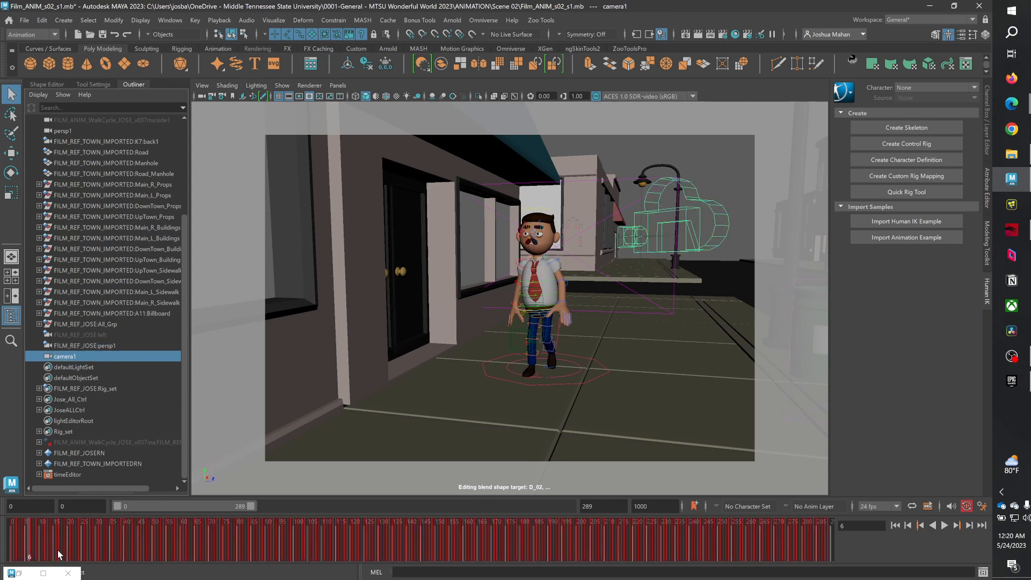
pyautogui.moveTo(58, 550); pyautogui.dragTo(2, 518)
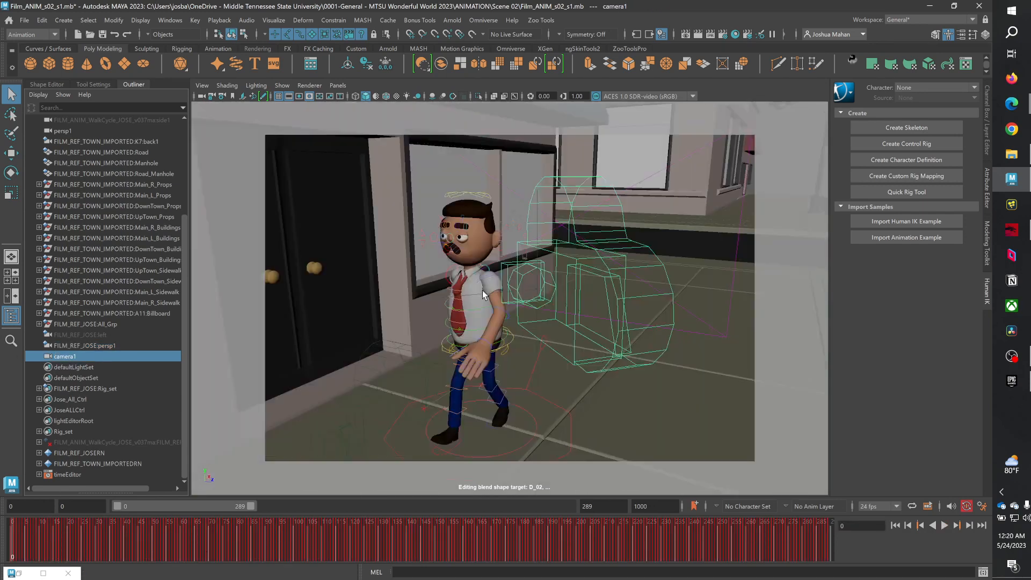
# - Select the members of FILM_REF_JOSE:Rig_set and play back the baked animation from the outside view
pyautogui.click(79, 419)
pyautogui.click(84, 391)
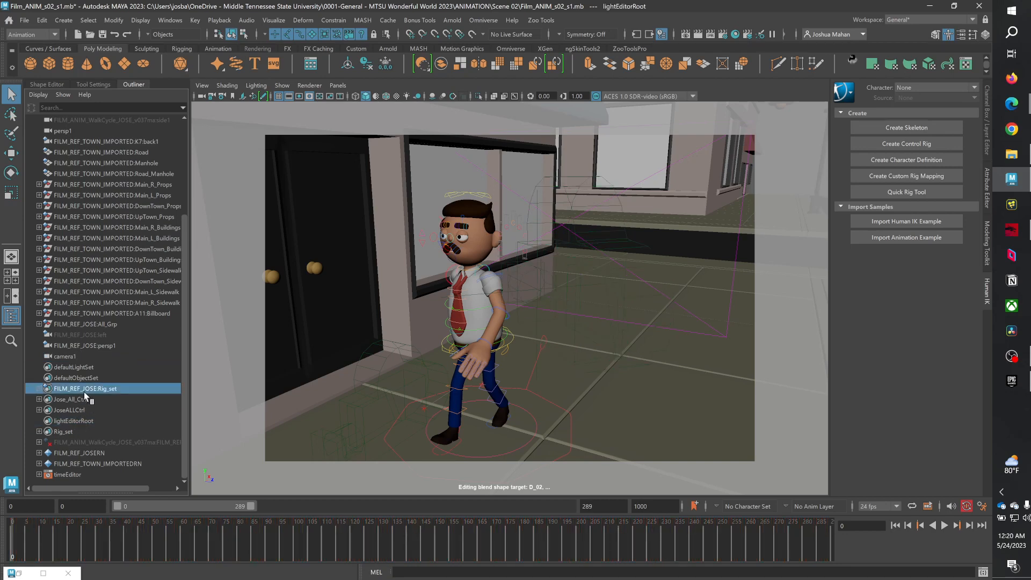
pyautogui.keyDown('shift'); pyautogui.click(84, 382); pyautogui.keyUp('shift')
pyautogui.rightClick(85, 390)
pyautogui.click(119, 397)
pyautogui.hotkey('alt', 'v')
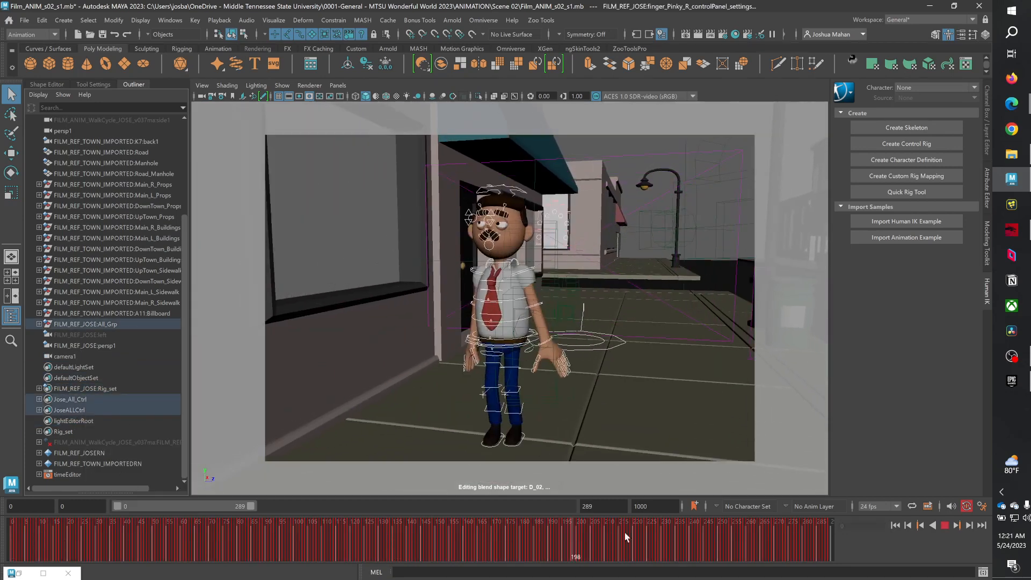
pyautogui.hotkey('alt', 'v')
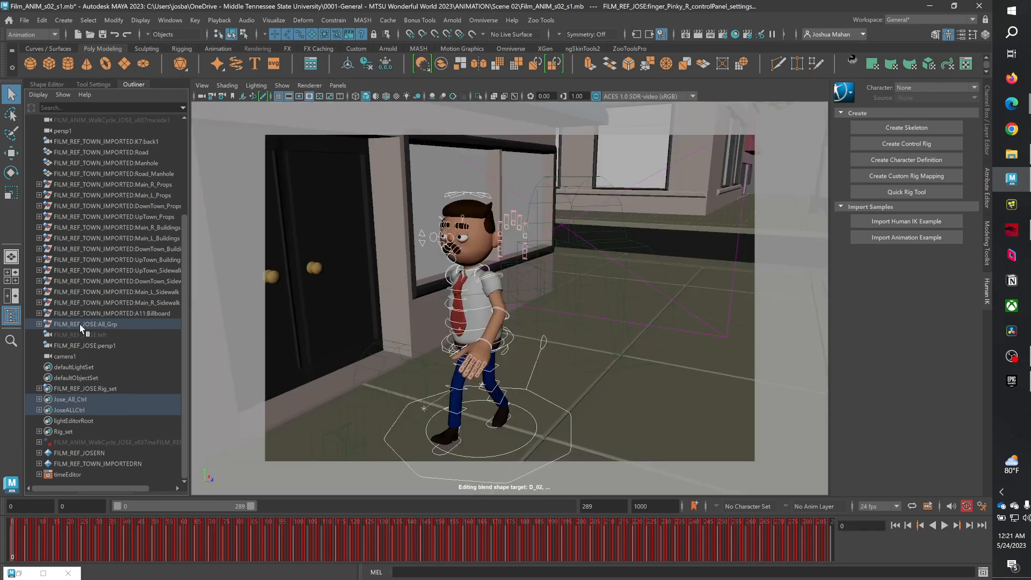
# - Start an FBX Export Selection of camera1 and browse to FINAL SCENE FILES READY FOR UNREAL > SCENE 02
pyautogui.click(83, 356)
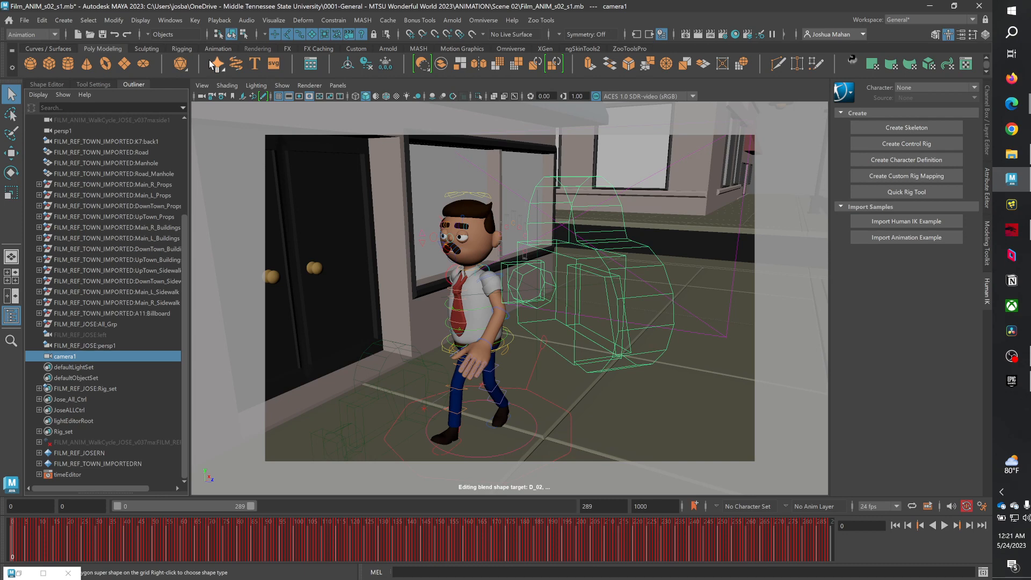
pyautogui.click(26, 21)
pyautogui.moveTo(40, 22)
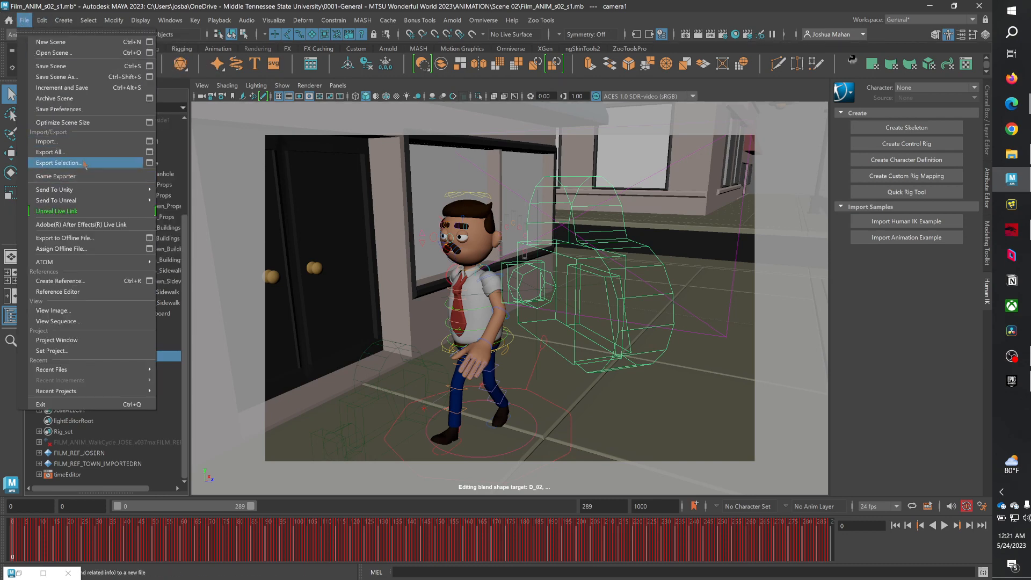
pyautogui.click(85, 164)
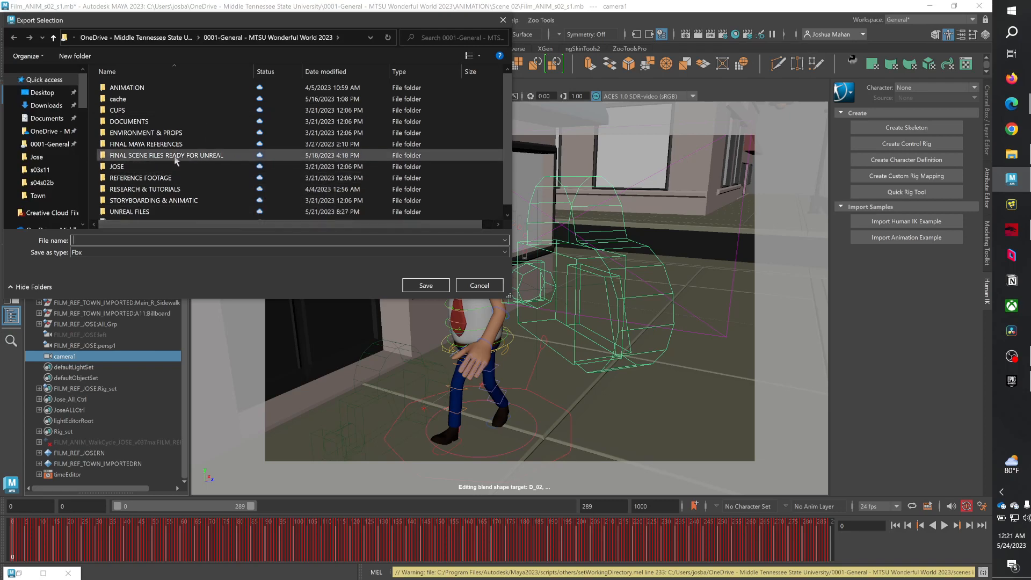
pyautogui.doubleClick(175, 156)
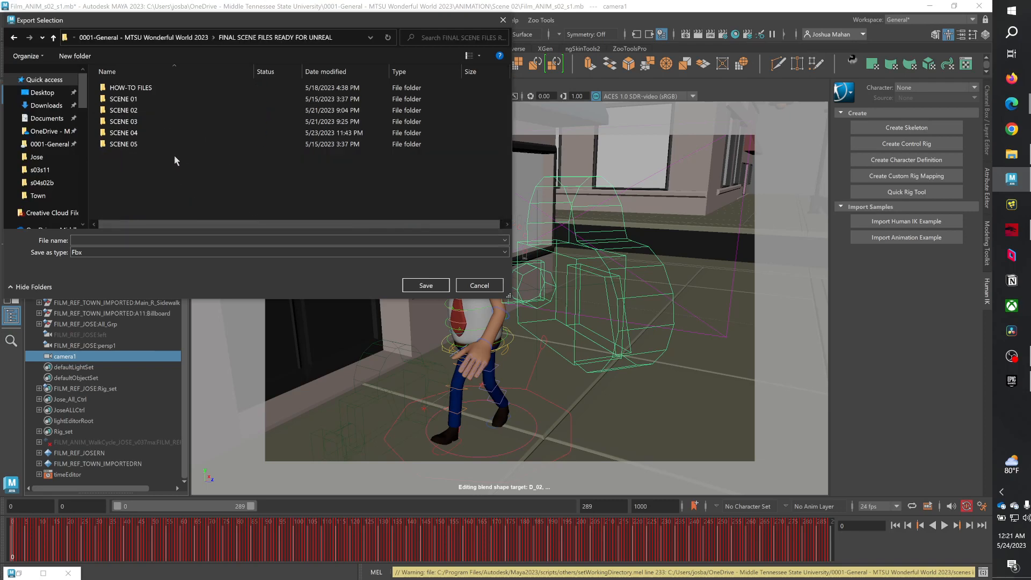
pyautogui.doubleClick(166, 110)
# - Create a new folder inside SCENE 02, delete the duplicate New folder (2), and open New folder
pyautogui.doubleClick(74, 56)
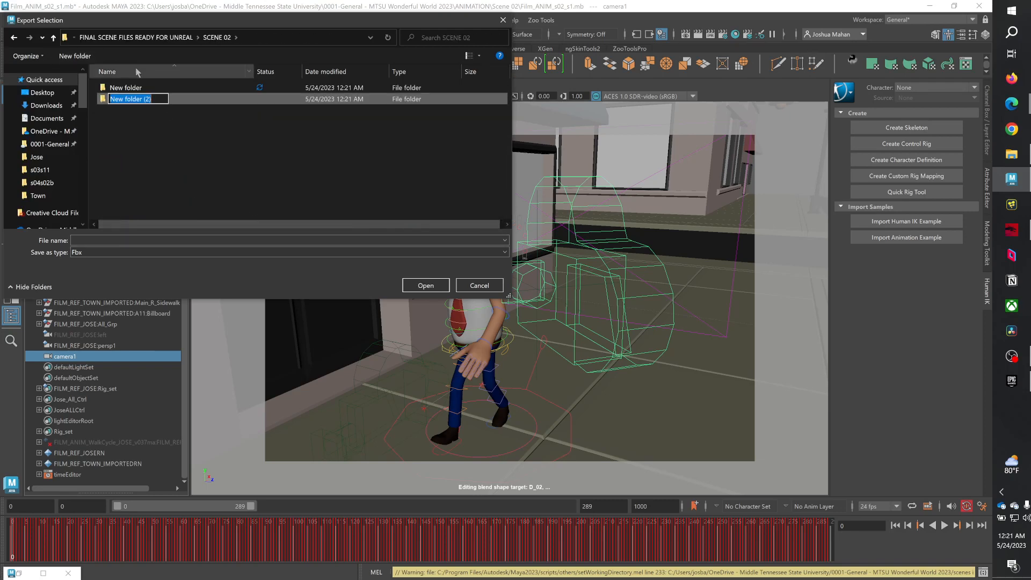
pyautogui.click(211, 101)
pyautogui.rightClick(211, 101)
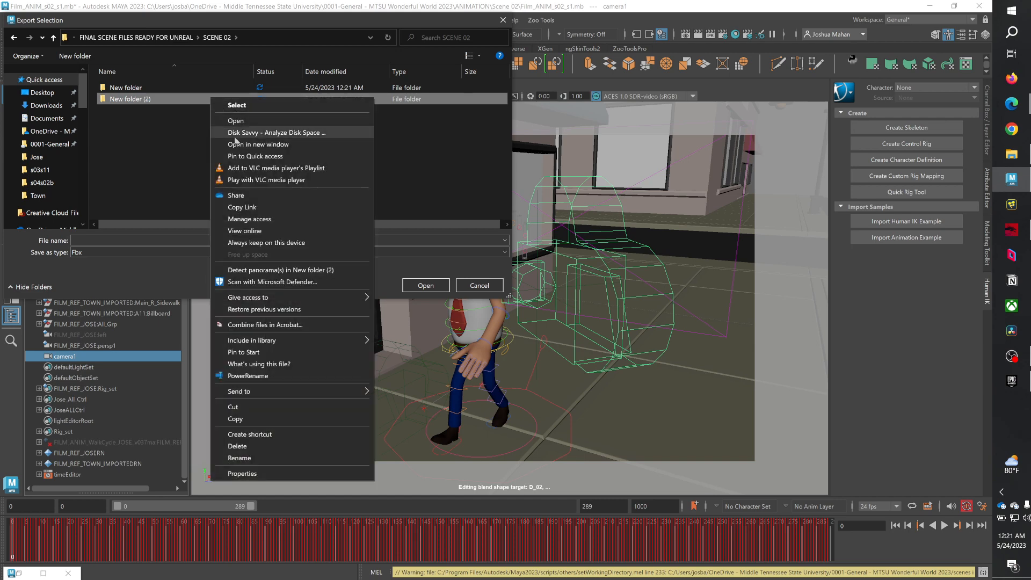
pyautogui.click(239, 445)
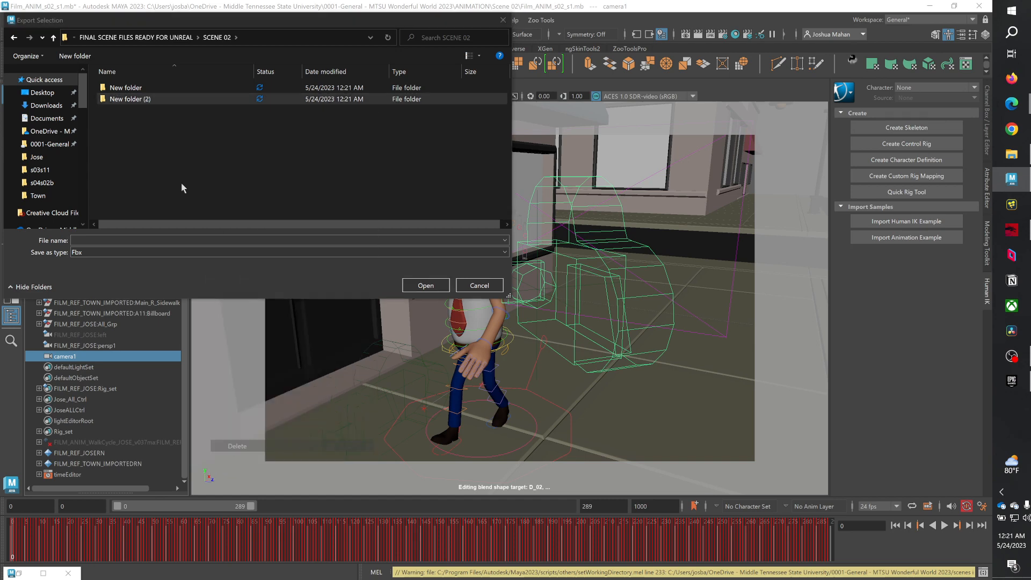
pyautogui.doubleClick(139, 87)
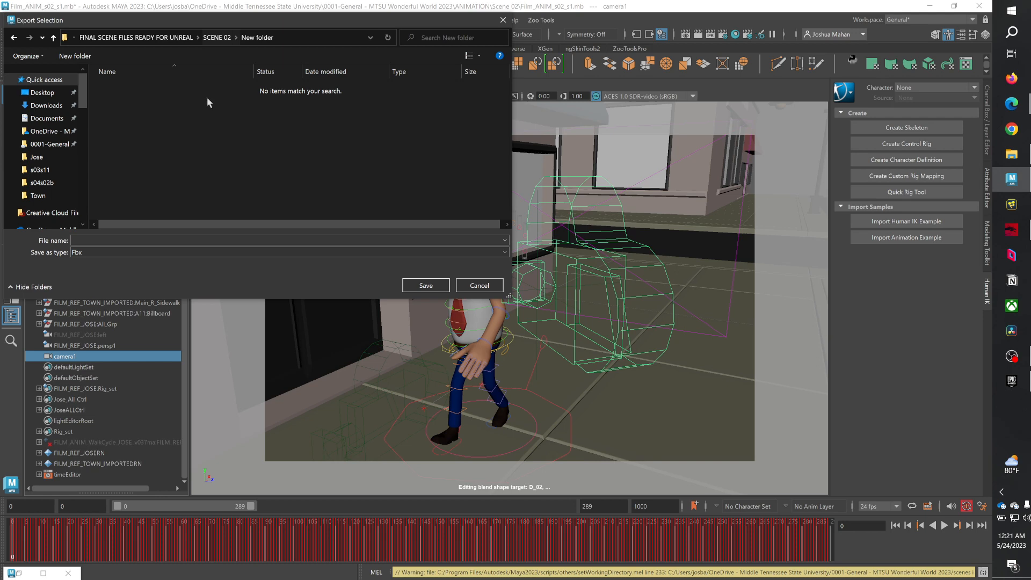
# - Name the export file s02s01_0_289_Camera
pyautogui.click(153, 240)
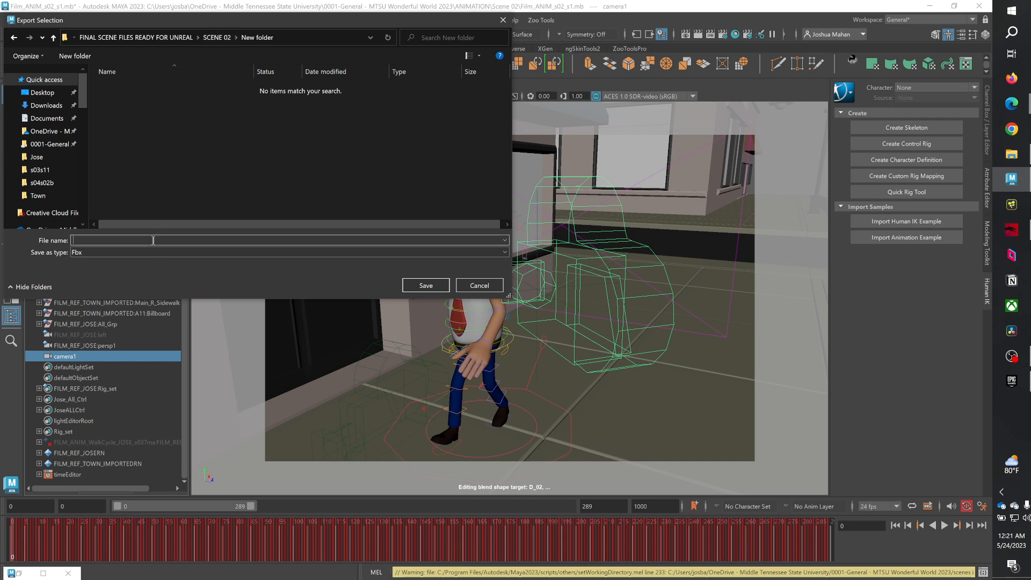
pyautogui.write('s02s01_')
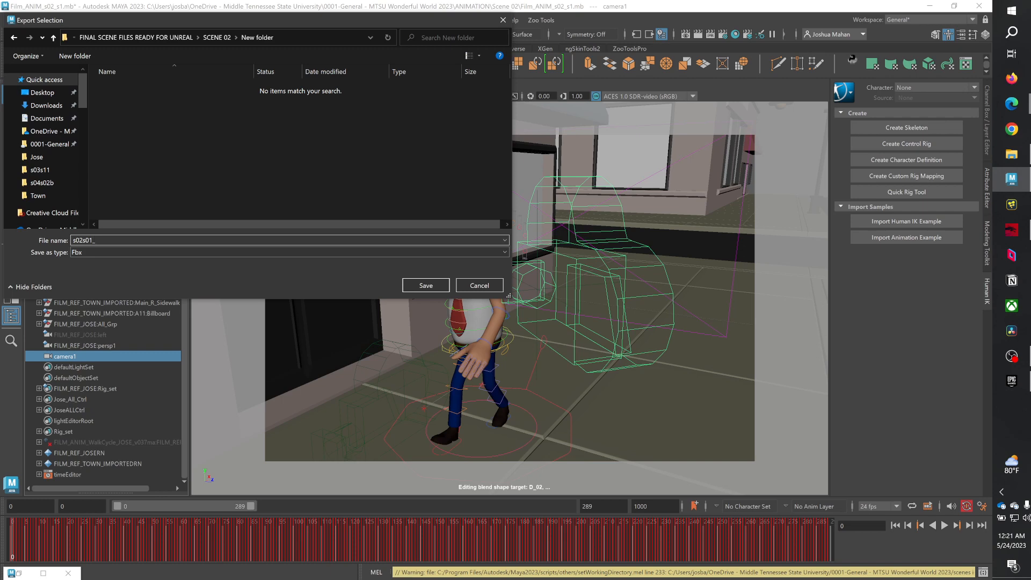
pyautogui.write('Camera')
pyautogui.write('_0')
pyautogui.press('BackSpace')
pyautogui.press('BackSpace')
pyautogui.press('BackSpace')
pyautogui.press('BackSpace')
pyautogui.press('BackSpace')
pyautogui.press('BackSpace')
pyautogui.press('BackSpace')
pyautogui.press('BackSpace')
pyautogui.press('BackSpace')
pyautogui.hotkey('ctrl', 'a')
pyautogui.press('Right')
pyautogui.write('0_2')
pyautogui.press('BackSpace')
pyautogui.write('289')
pyautogui.hotkey('ctrl', 'a')
pyautogui.click(158, 239)
pyautogui.write('_Camera')
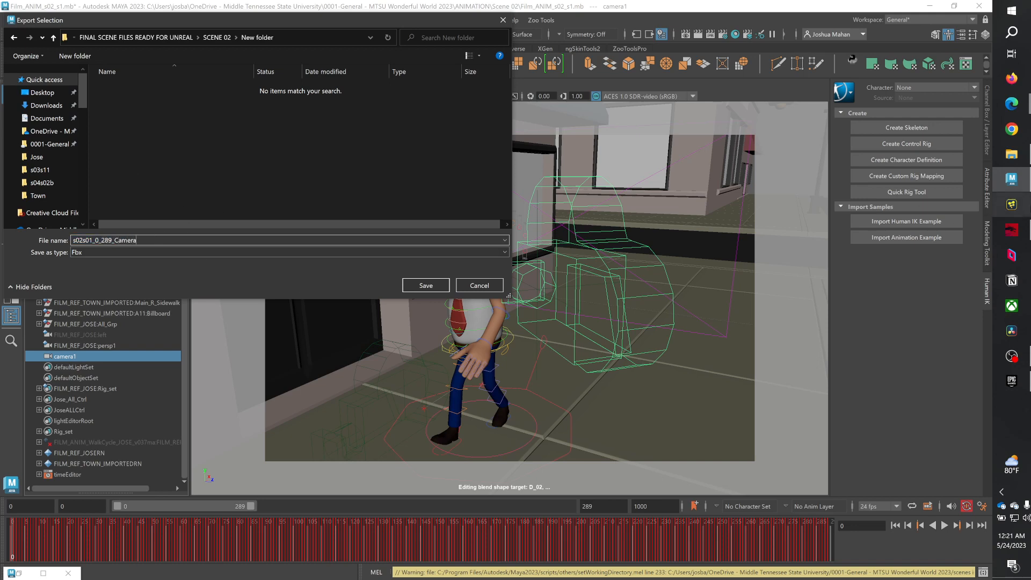
pyautogui.press('Return')
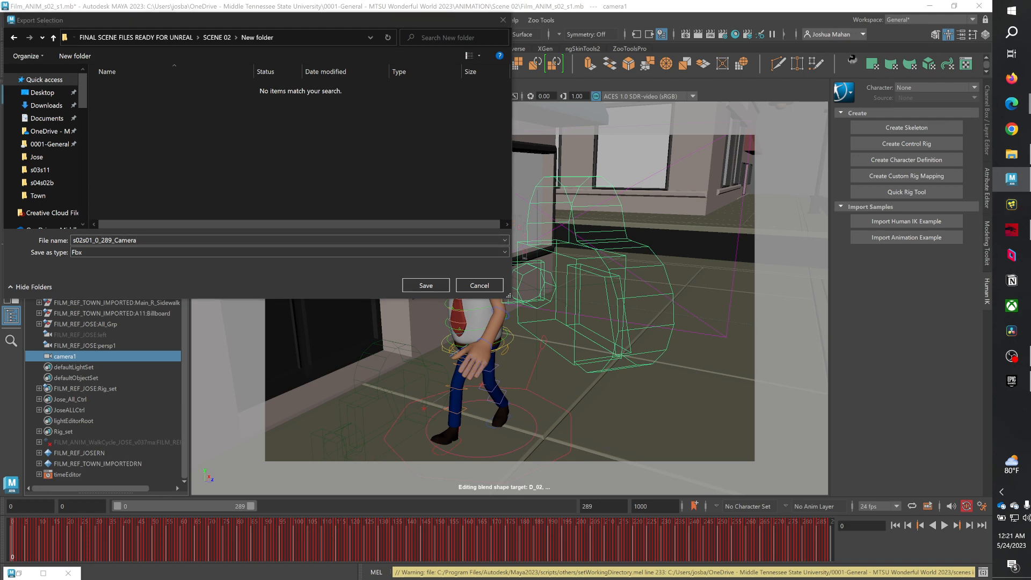
pyautogui.hotkey('alt', 'Tab')
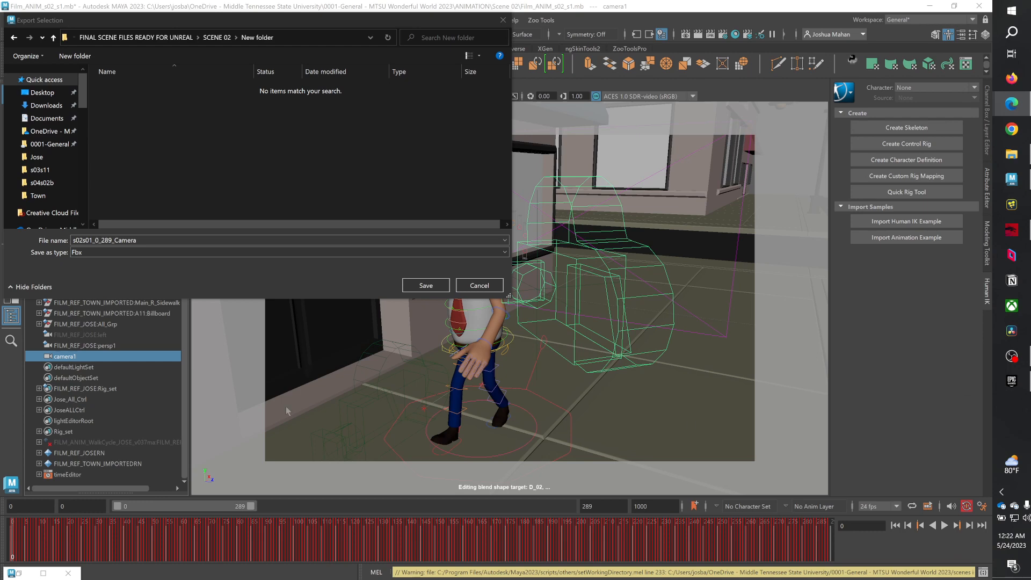
# - Name the FBX file Cam_s02s01_0_289 and continue to the FBX export options
pyautogui.click(33, 242)
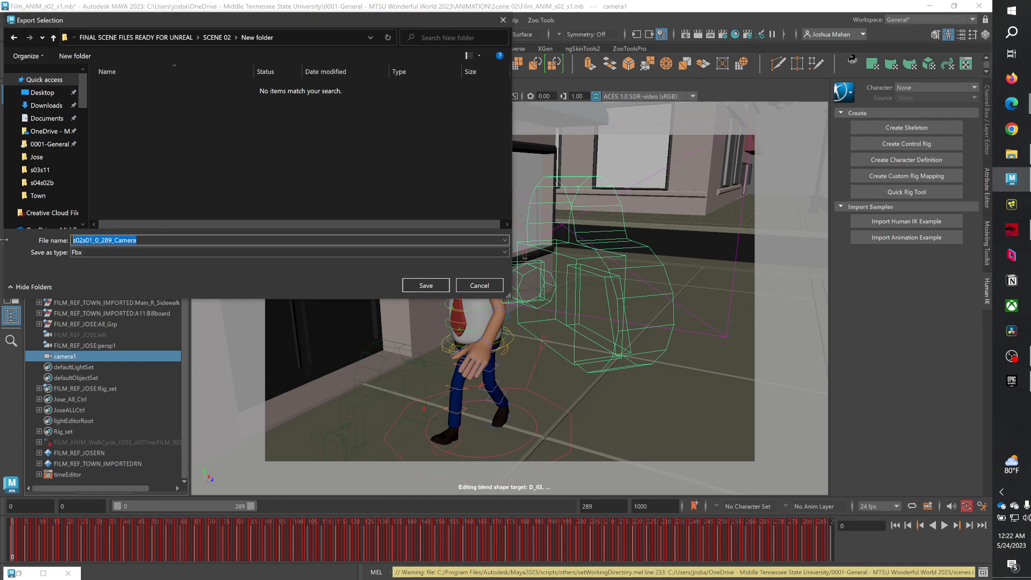
pyautogui.press('BackSpace')
pyautogui.write('Cam')
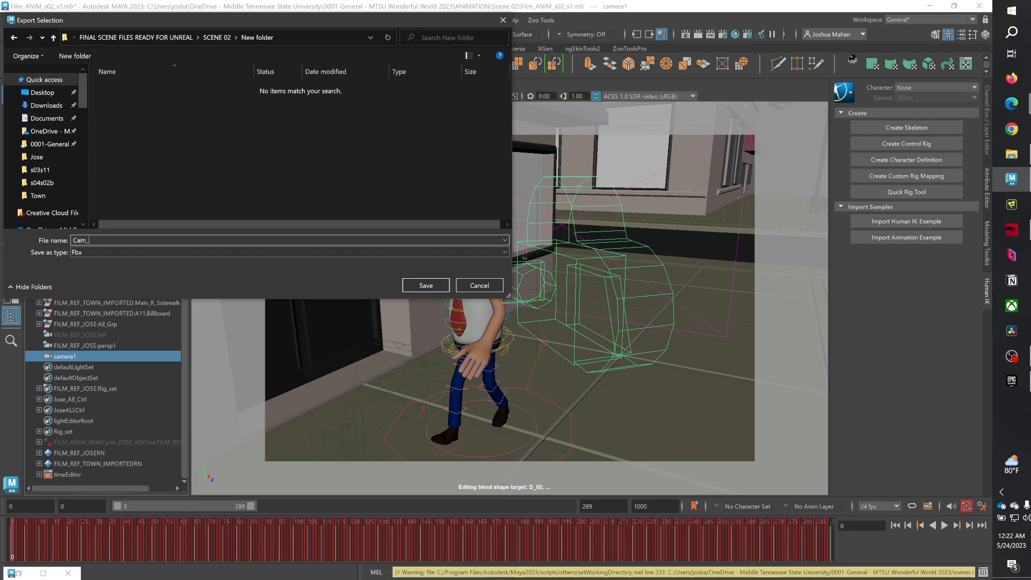
pyautogui.write('_s02s01_0_289')
pyautogui.hotkey('ctrl', 'a')
pyautogui.click(428, 285)
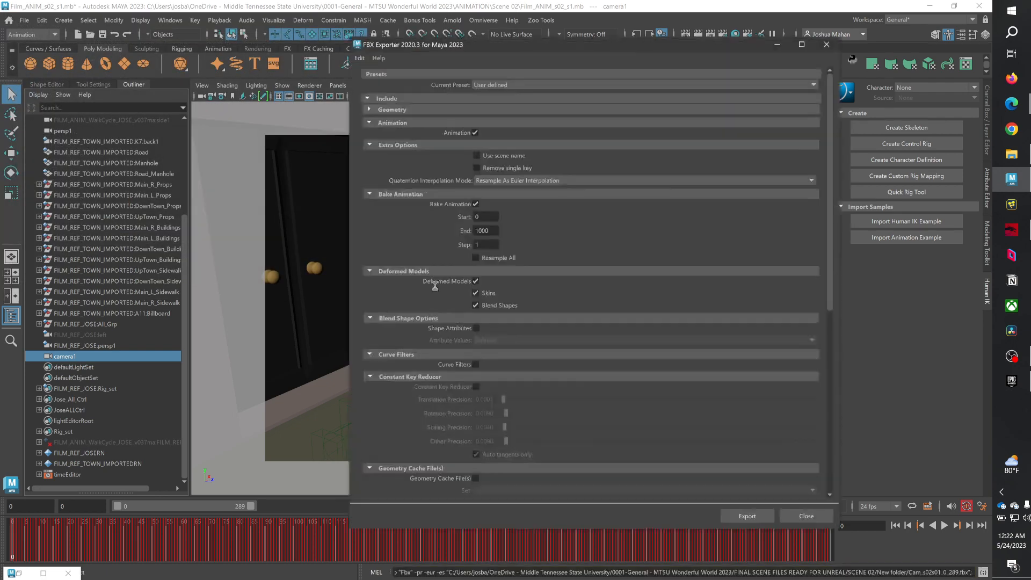
# - Set the Bake Animation end frame to 289 and review the geometry and remaining FBX export options
pyautogui.doubleClick(497, 231)
pyautogui.press('BackSpace')
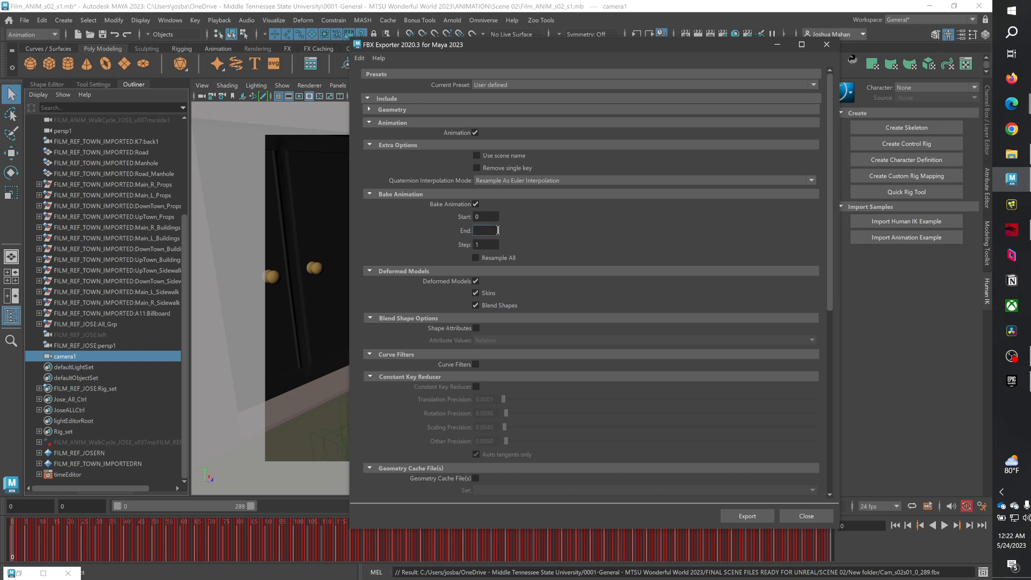
pyautogui.write('289')
pyautogui.scroll(-10, 546, 269)
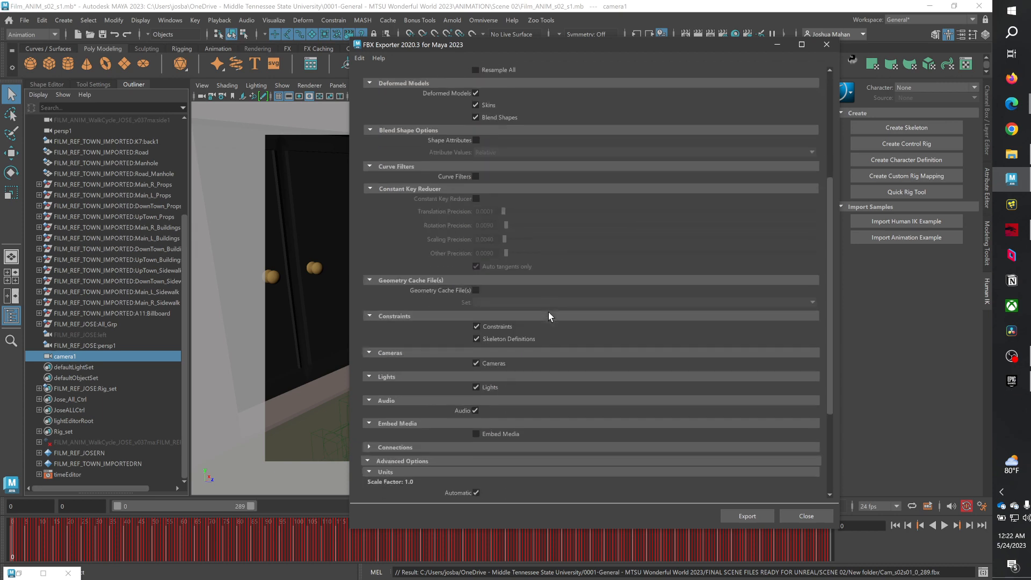
pyautogui.scroll(10, 585, 331)
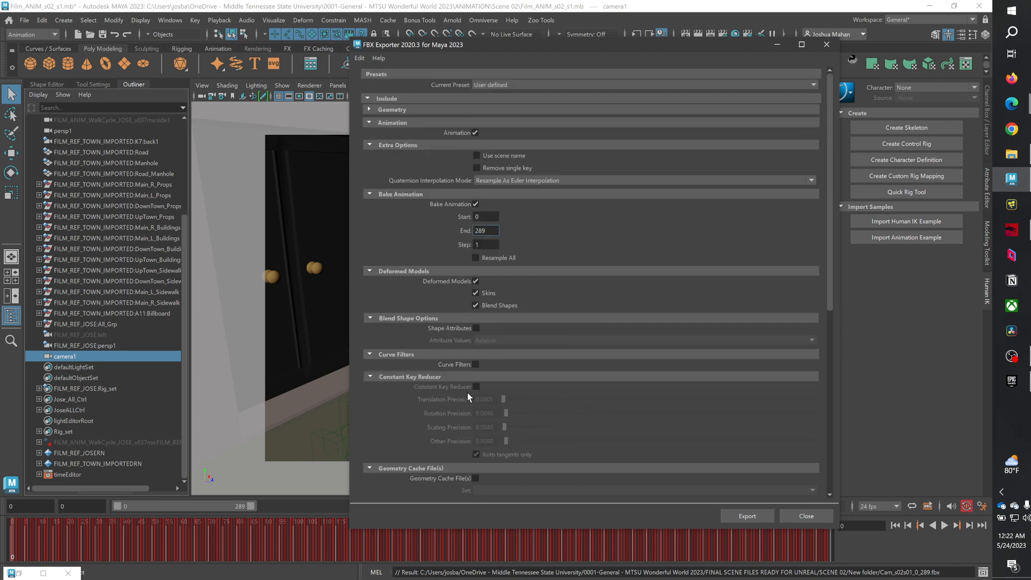
pyautogui.scroll(-3, 578, 277)
pyautogui.scroll(3, 521, 188)
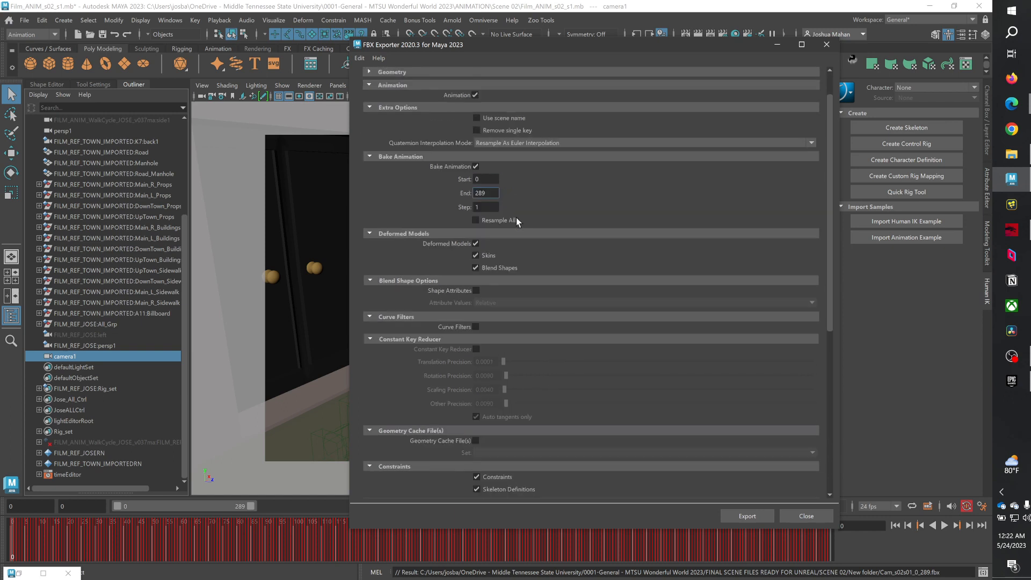
pyautogui.scroll(1, 391, 111)
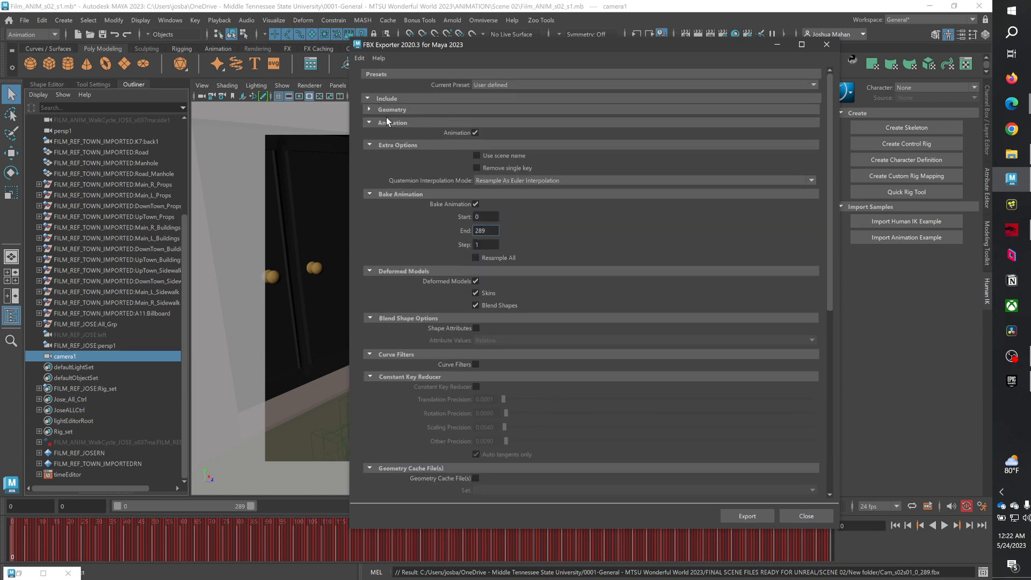
pyautogui.click(369, 109)
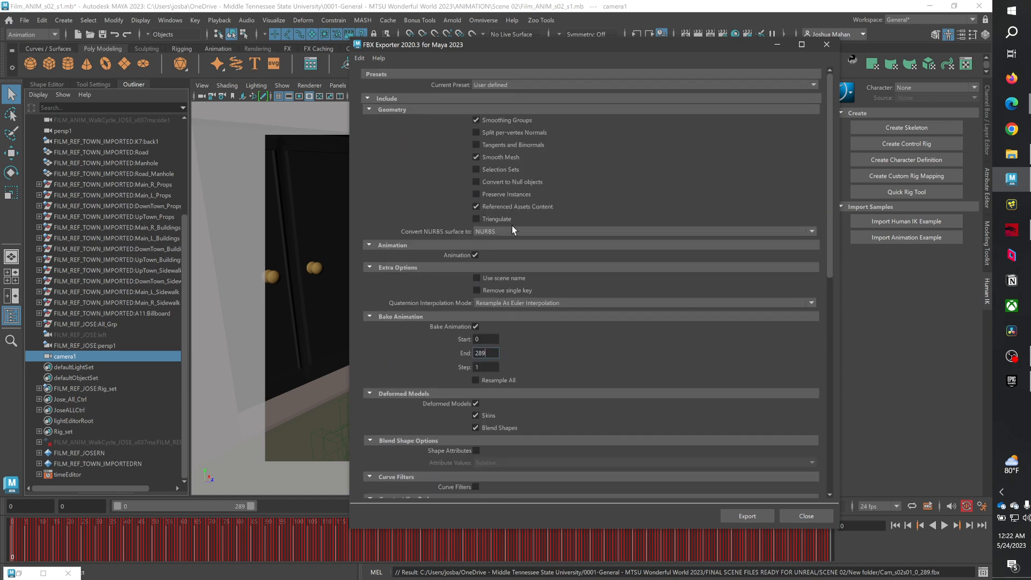
pyautogui.scroll(-20, 368, 110)
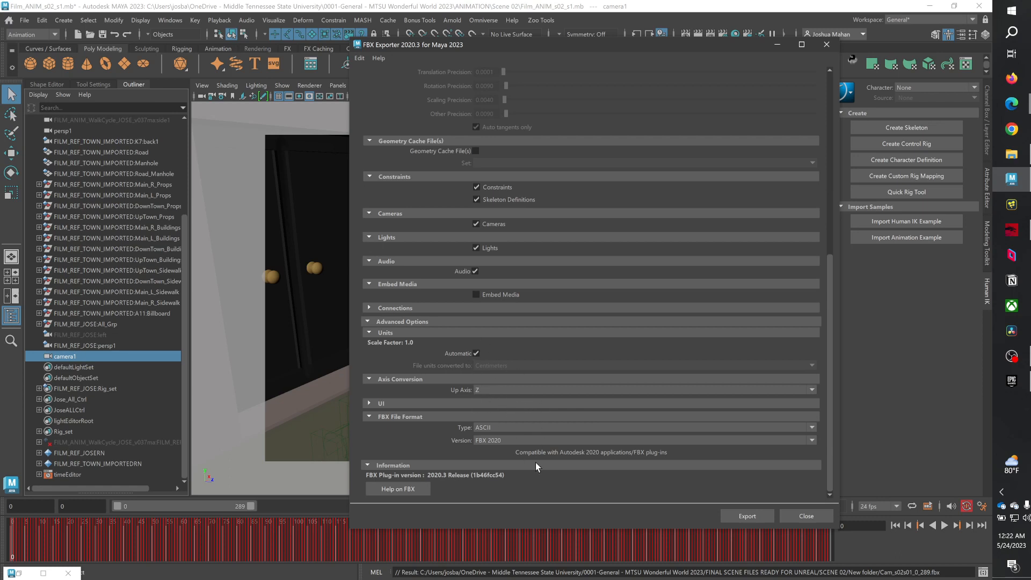
# - Export the camera FBX, view the details of the tangent type warning, and close the report
pyautogui.click(733, 515)
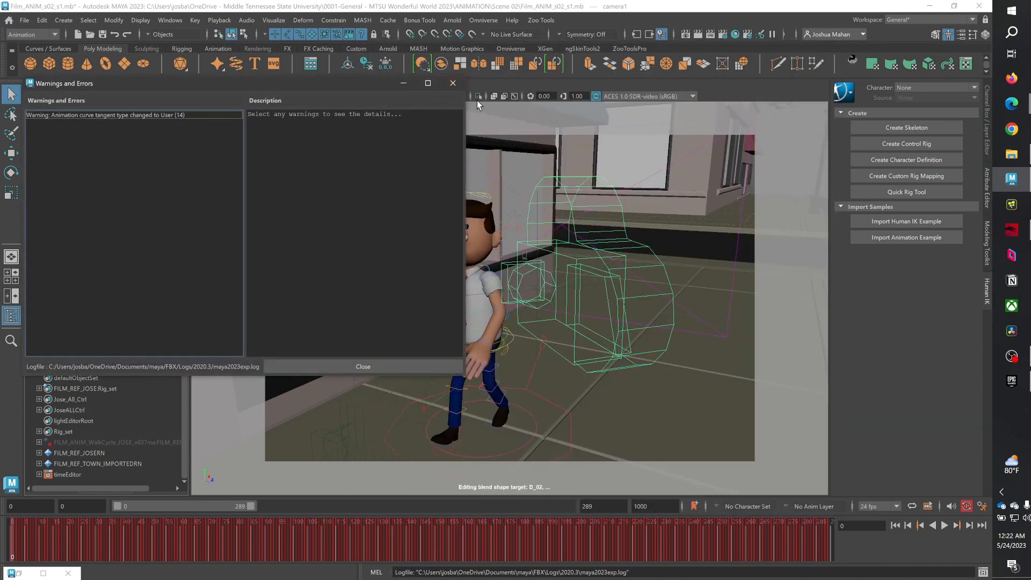
pyautogui.click(151, 115)
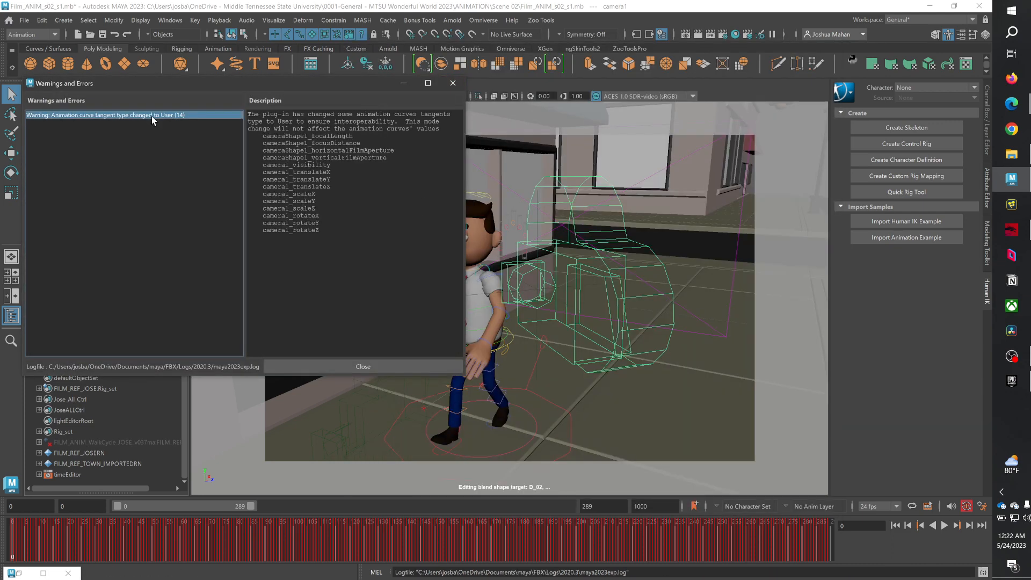
pyautogui.click(459, 89)
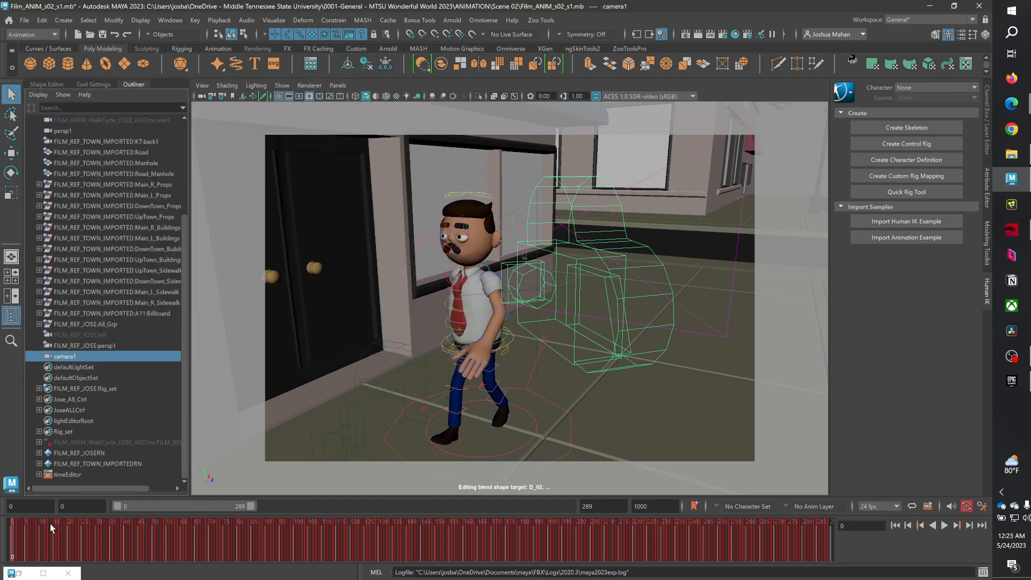
# - Play back the shot and select the character's eyeball controls and head to check their keys on the timeline
pyautogui.hotkey('alt', 'v')
pyautogui.hotkey('alt', 'v')
pyautogui.scroll(4, 90, 293)
pyautogui.click(451, 234)
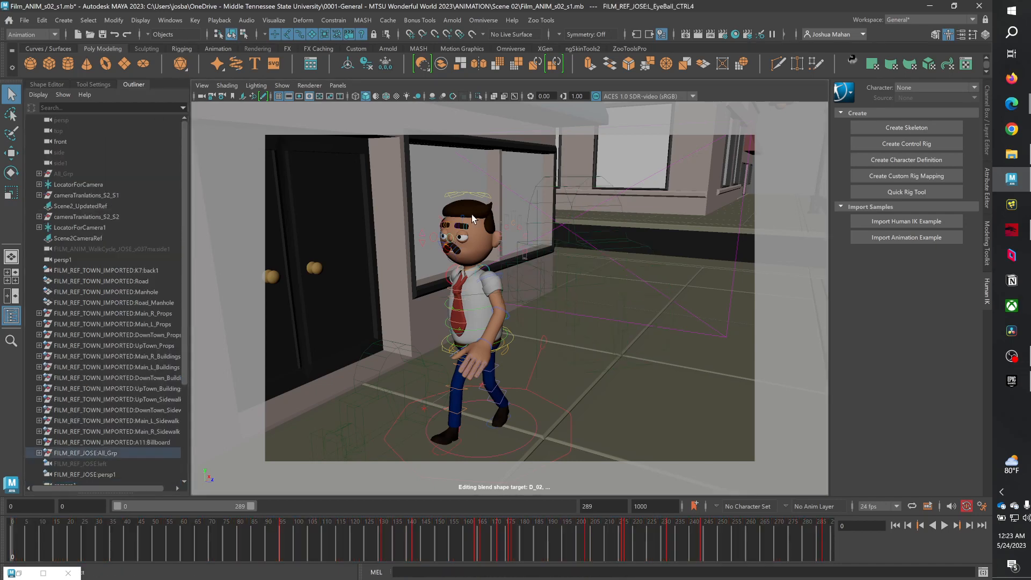
pyautogui.click(468, 220)
pyautogui.click(461, 231)
pyautogui.click(463, 225)
pyautogui.click(455, 242)
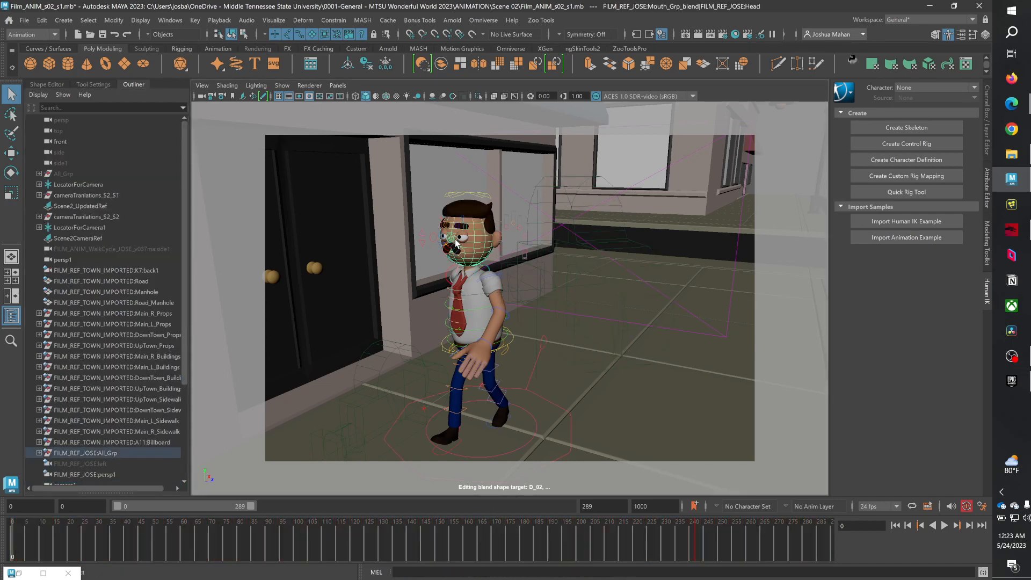
pyautogui.click(436, 239)
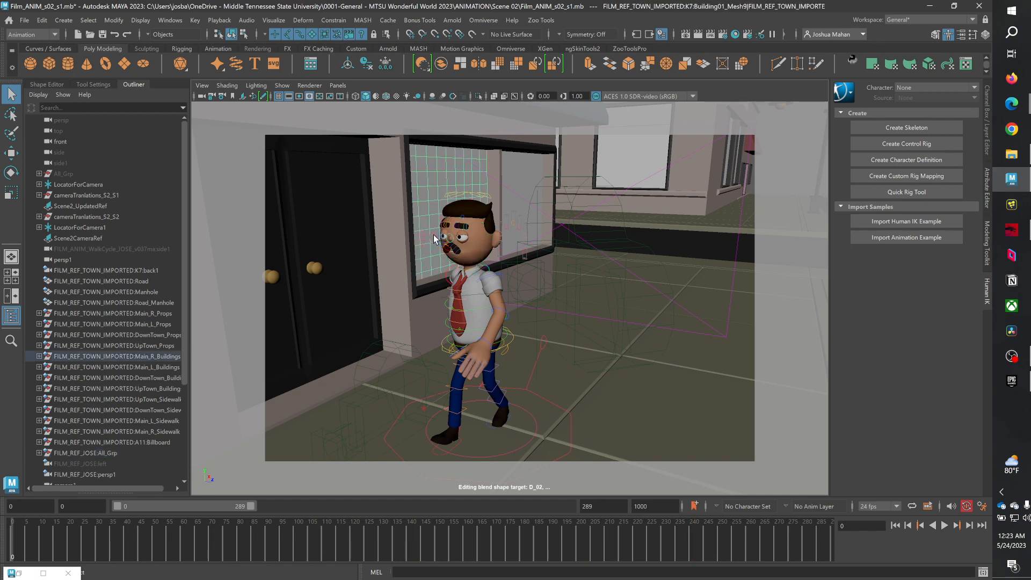
pyautogui.click(436, 240)
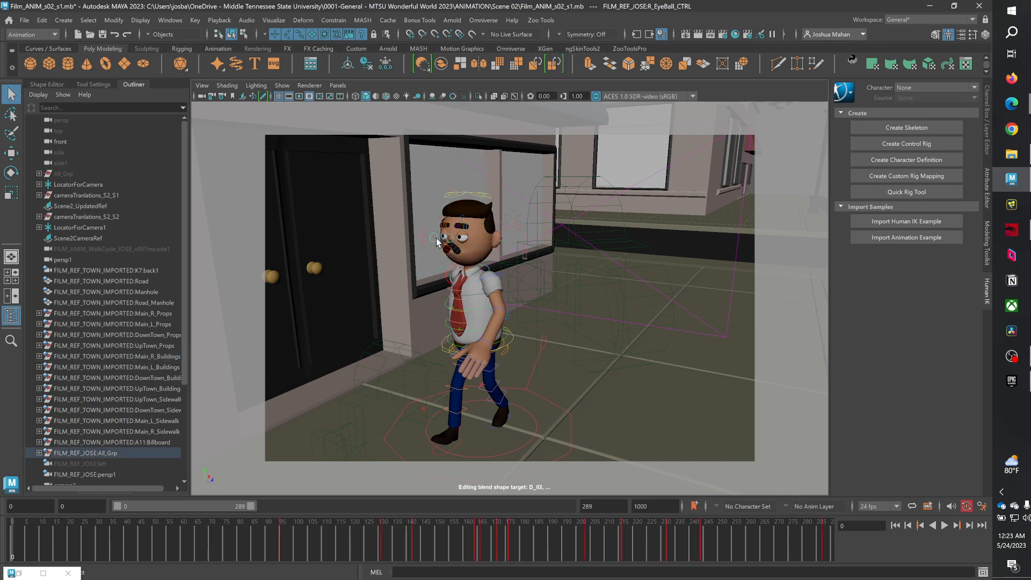
# - Frame the character's face closely, scrub and play the animation around frame 130 to check the eyes, and return to frame 0
pyautogui.keyDown('alt'); pyautogui.moveTo(406, 221); pyautogui.dragTo(437, 242, button='right'); pyautogui.keyUp('alt')
pyautogui.keyDown('alt'); pyautogui.moveTo(440, 264); pyautogui.dragTo(487, 331, button='middle'); pyautogui.keyUp('alt')
pyautogui.moveTo(360, 562); pyautogui.dragTo(383, 561)
pyautogui.keyDown('alt'); pyautogui.moveTo(484, 257); pyautogui.dragTo(435, 410, button='right'); pyautogui.keyUp('alt')
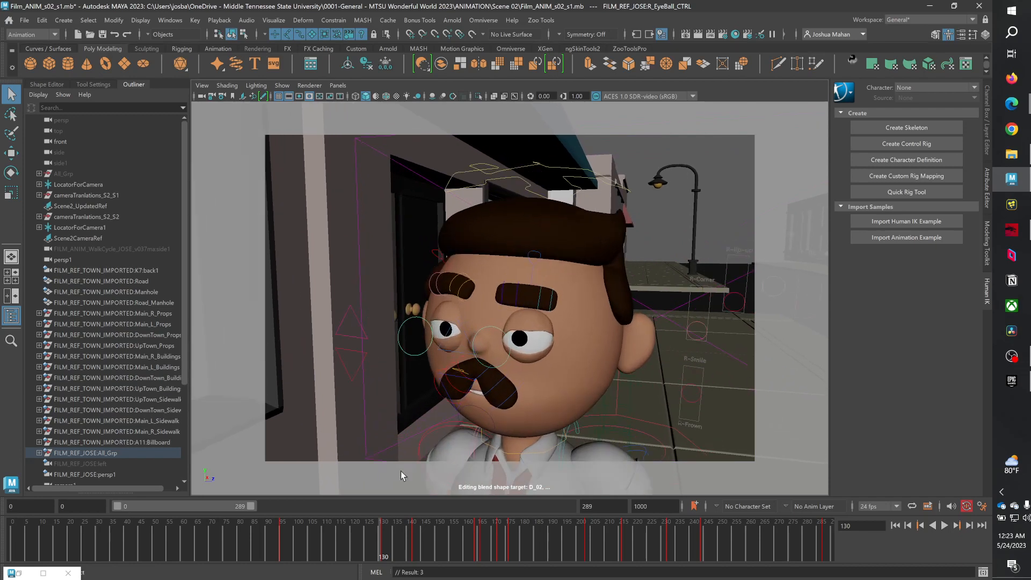
pyautogui.hotkey('alt', 'v')
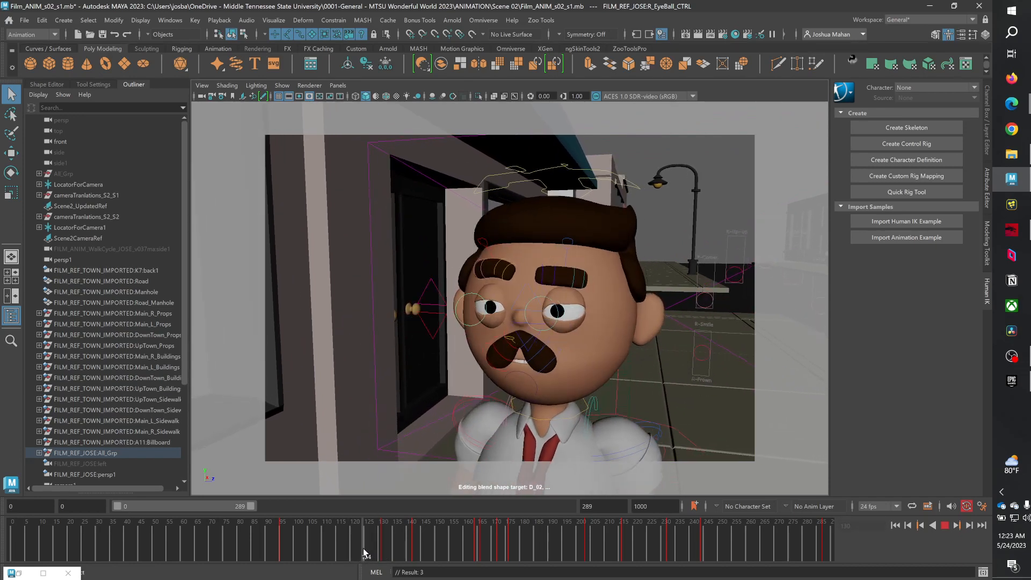
pyautogui.hotkey('alt', 'v')
pyautogui.click(533, 309)
pyautogui.click(532, 310)
pyautogui.moveTo(418, 549); pyautogui.dragTo(2, 534)
pyautogui.press('s')
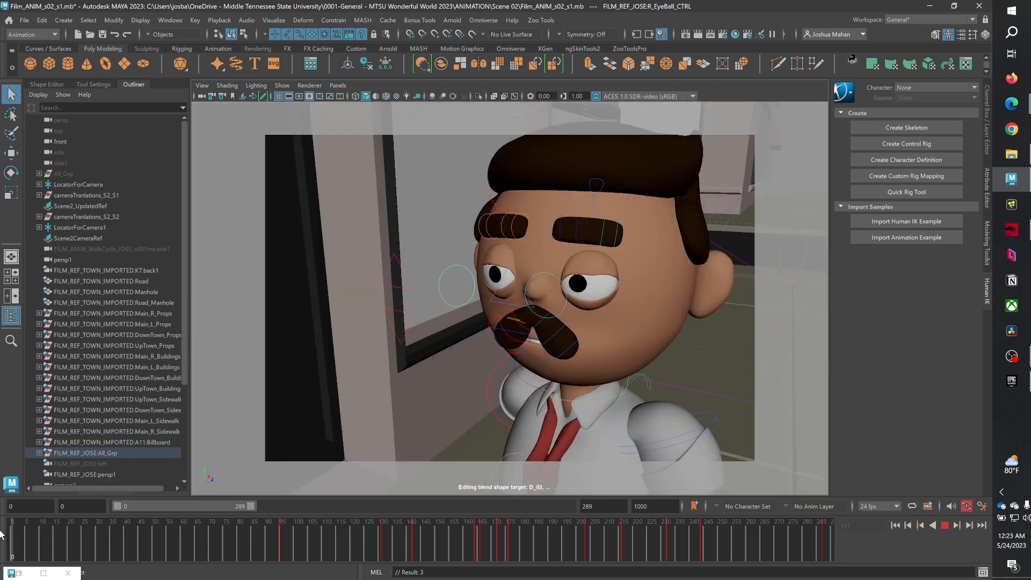
# - Check the keys on the left and right eyeball controls and the right upper and lower eyelid controls
pyautogui.click(542, 277)
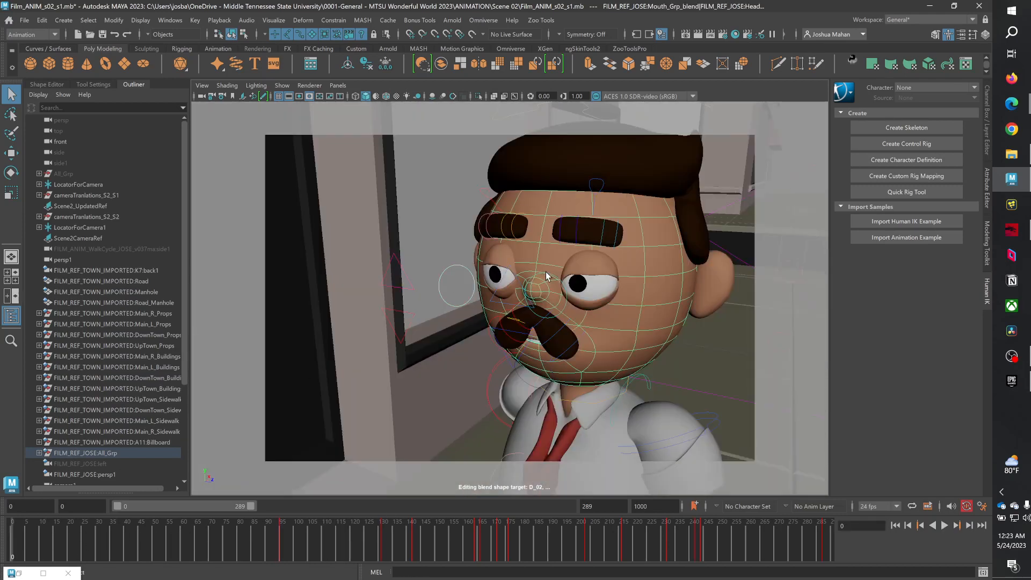
pyautogui.click(552, 279)
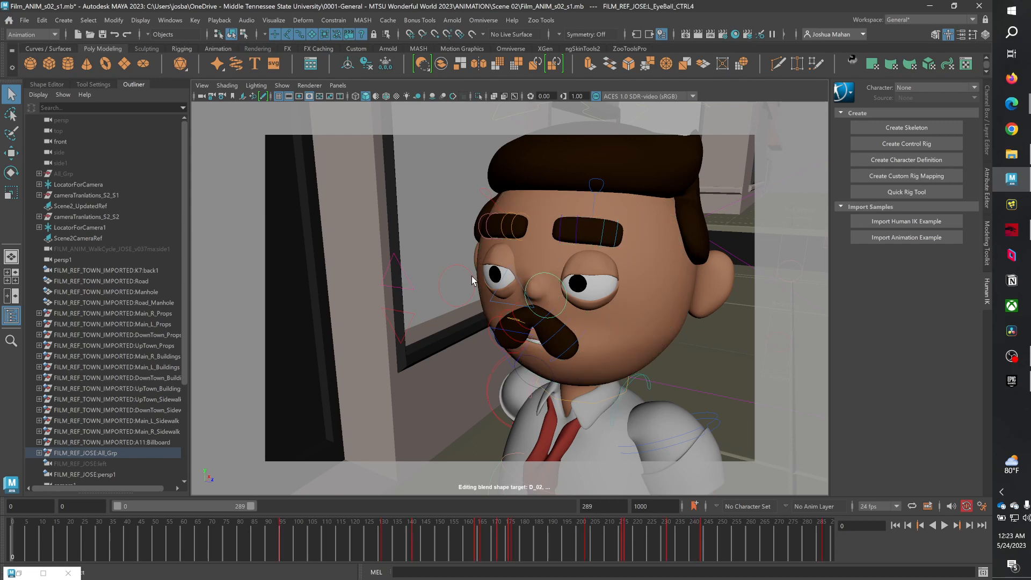
pyautogui.keyDown('shift'); pyautogui.click(470, 274); pyautogui.keyUp('shift')
pyautogui.click(401, 290)
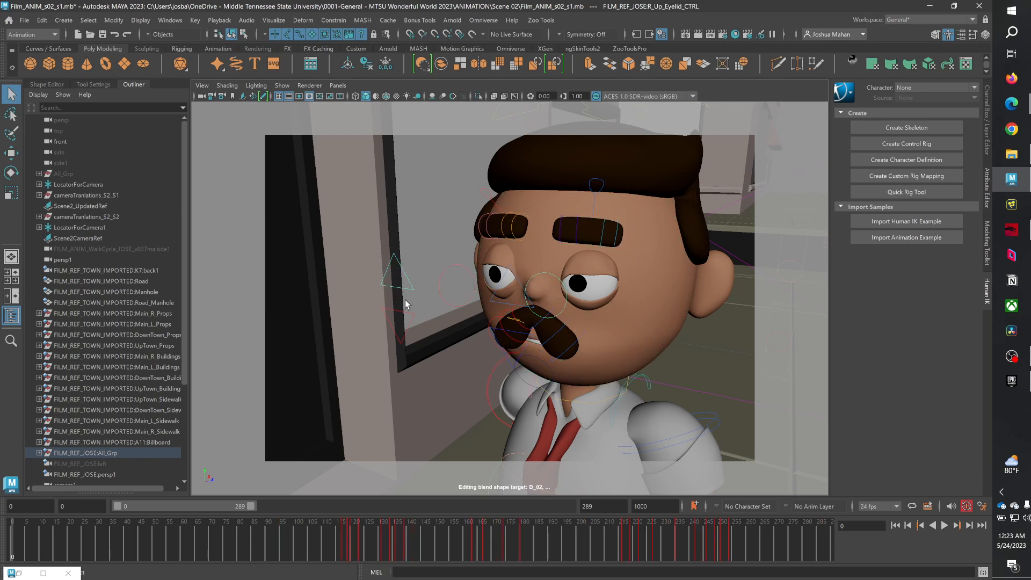
pyautogui.click(409, 317)
pyautogui.click(400, 291)
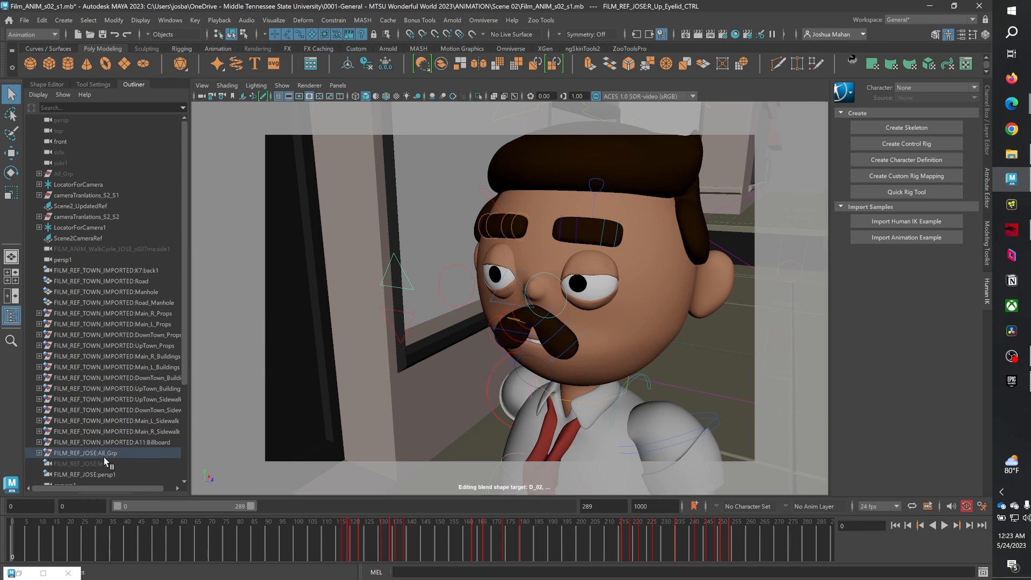
# - Select all members of the Jose_All_Ctrl set to check their baked keys, and clear that selection
pyautogui.click(104, 455)
pyautogui.scroll(-4, 99, 414)
pyautogui.click(94, 399)
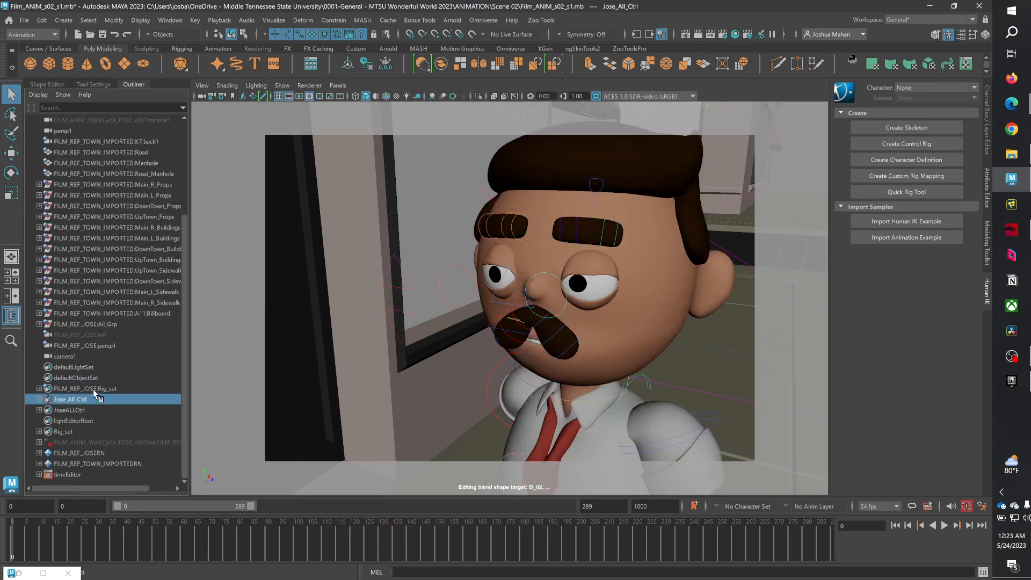
pyautogui.rightClick(94, 398)
pyautogui.click(132, 398)
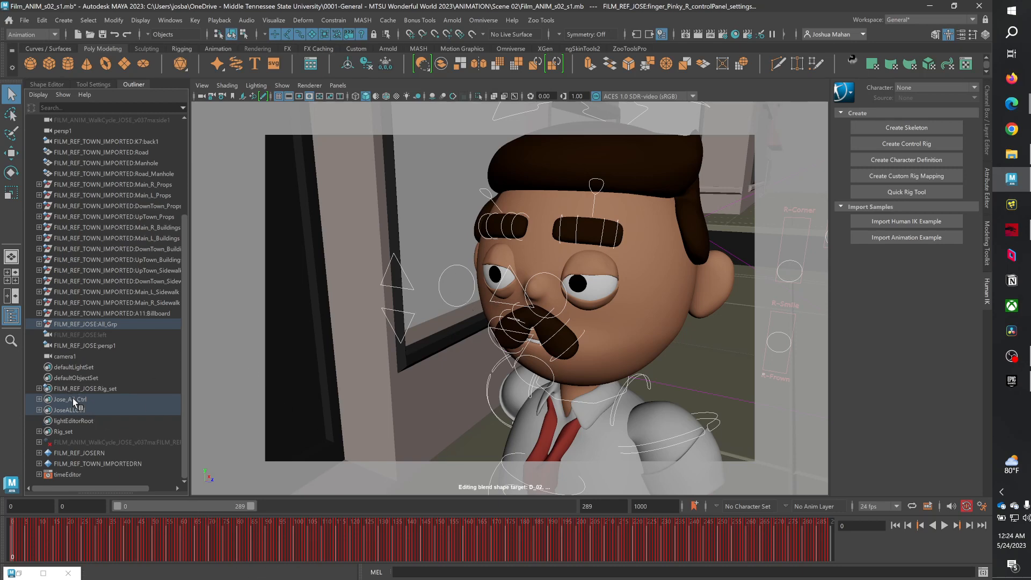
pyautogui.click(472, 293)
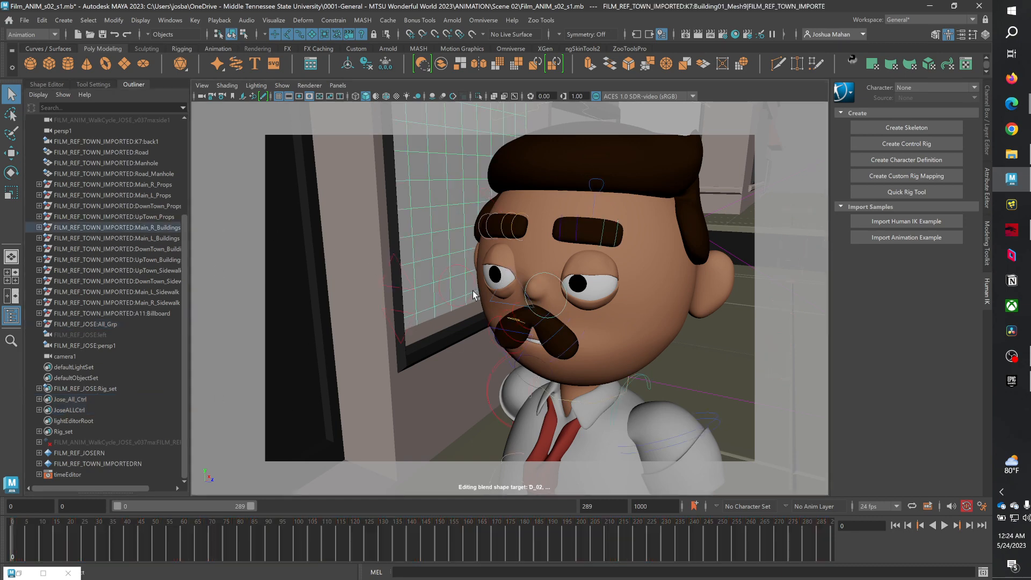
pyautogui.click(565, 307)
pyautogui.hotkey('alt', 'v')
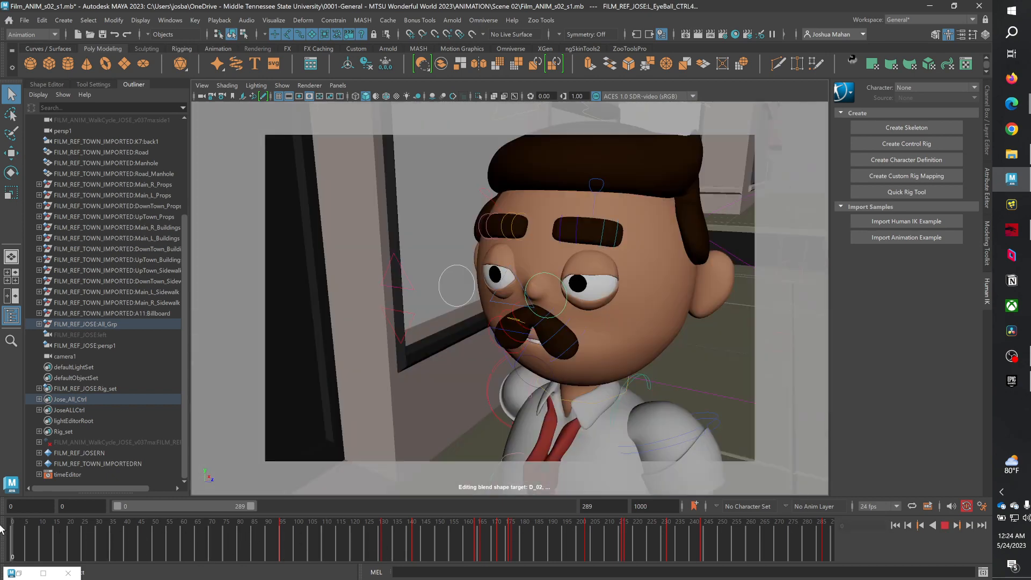
pyautogui.hotkey('alt', 'v')
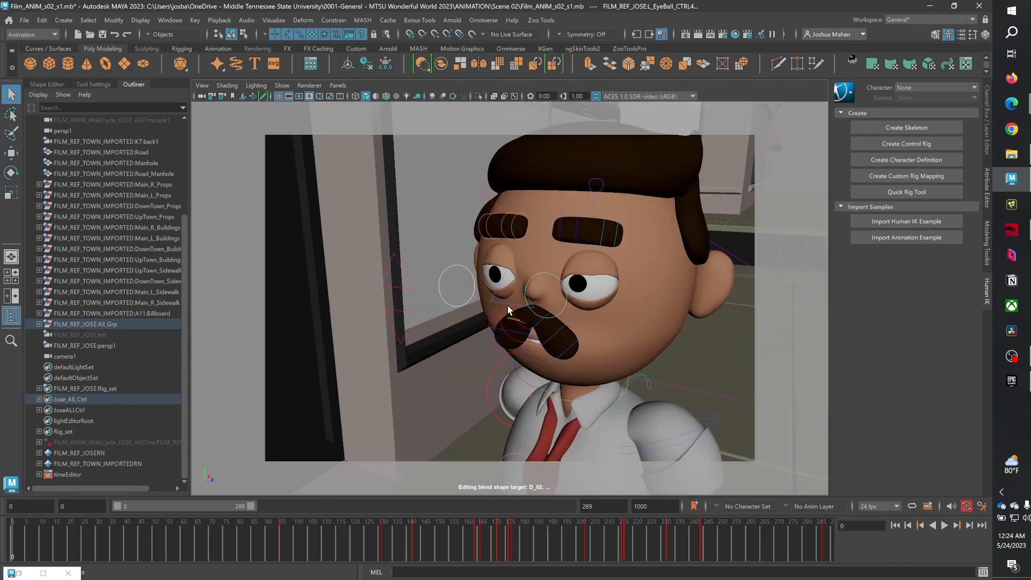
pyautogui.click(400, 288)
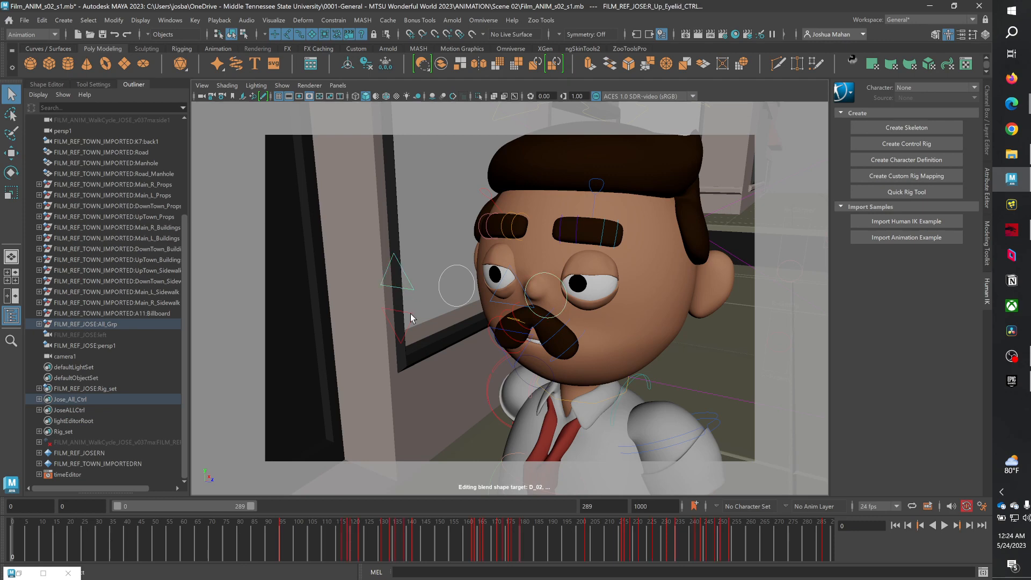
pyautogui.click(407, 316)
pyautogui.click(511, 308)
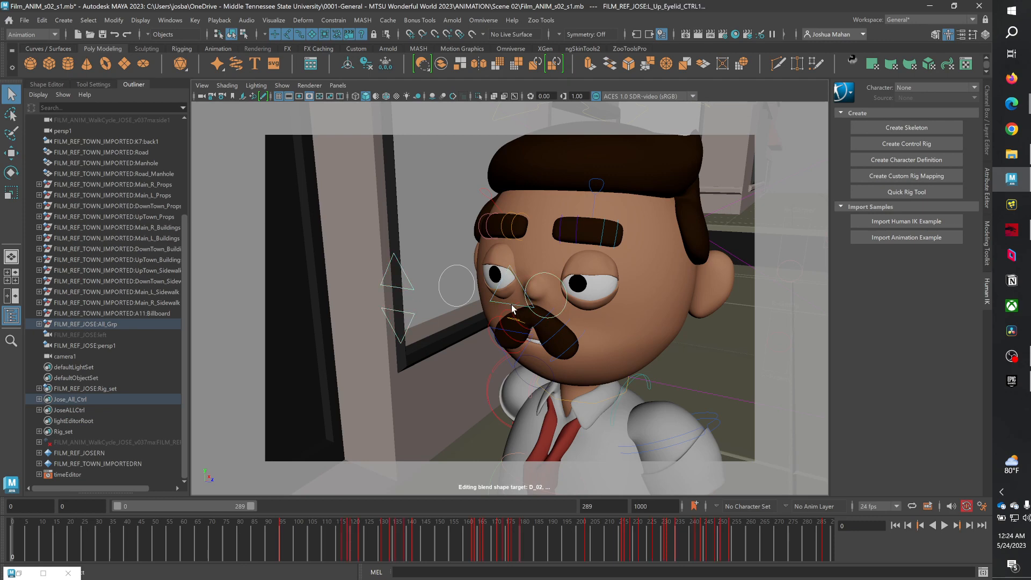
pyautogui.click(510, 336)
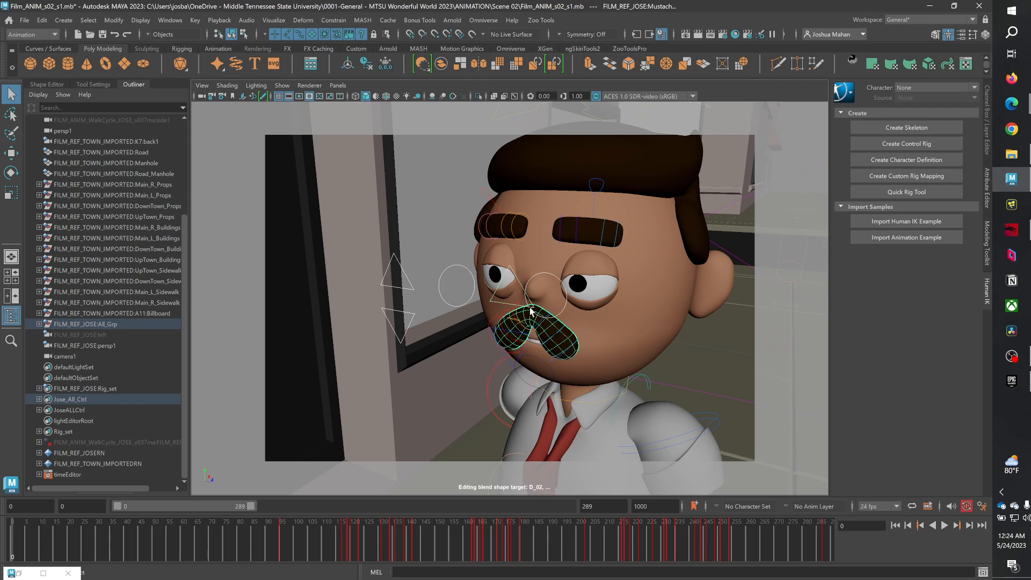
pyautogui.click(529, 339)
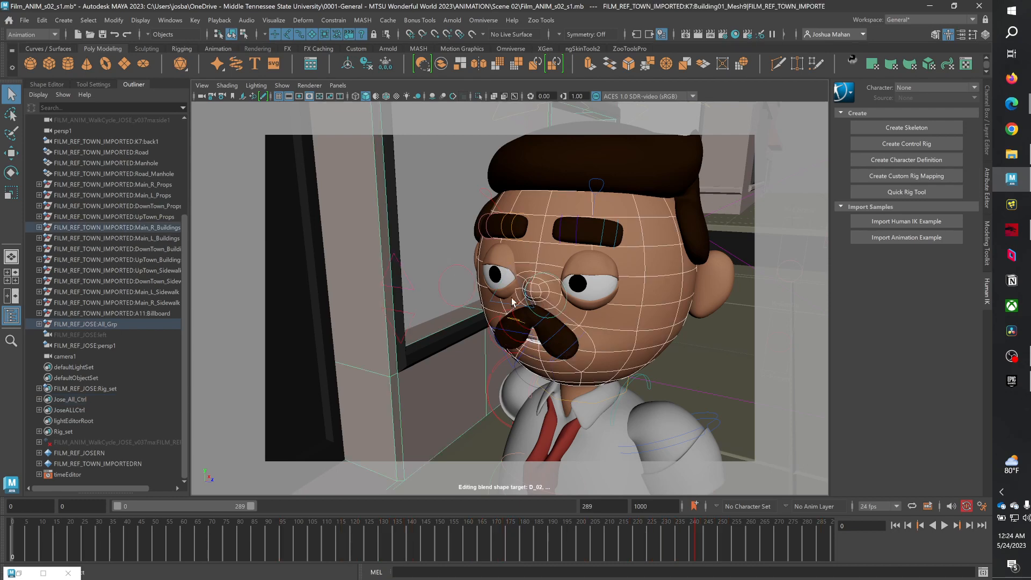
# - Bake the simulation for the right eyeball control and the right upper and lower eyelid controls over the time slider, sampling by 2
pyautogui.click(475, 294)
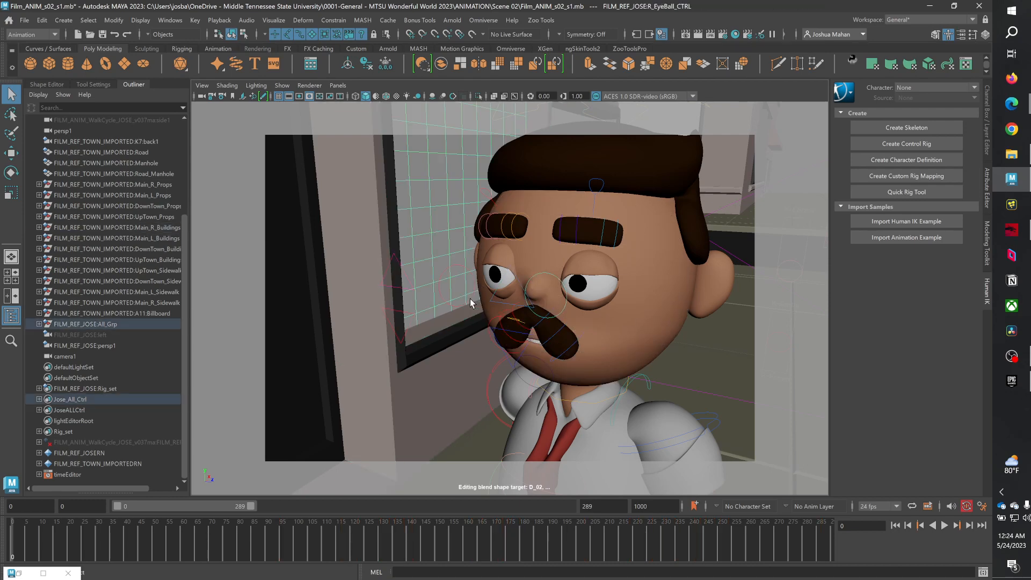
pyautogui.click(408, 292)
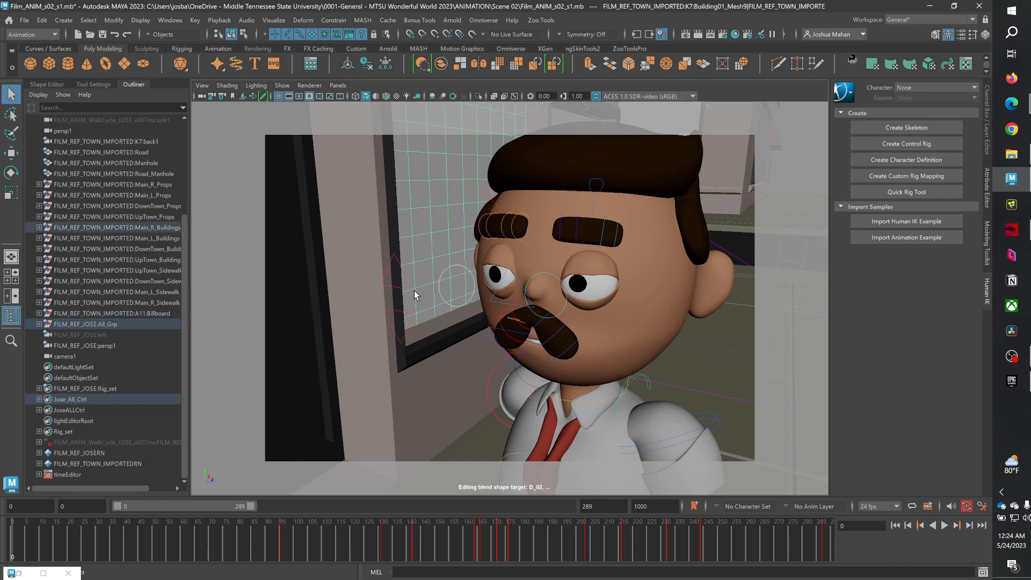
pyautogui.click(413, 291)
pyautogui.click(413, 316)
pyautogui.hotkey('alt', 'v')
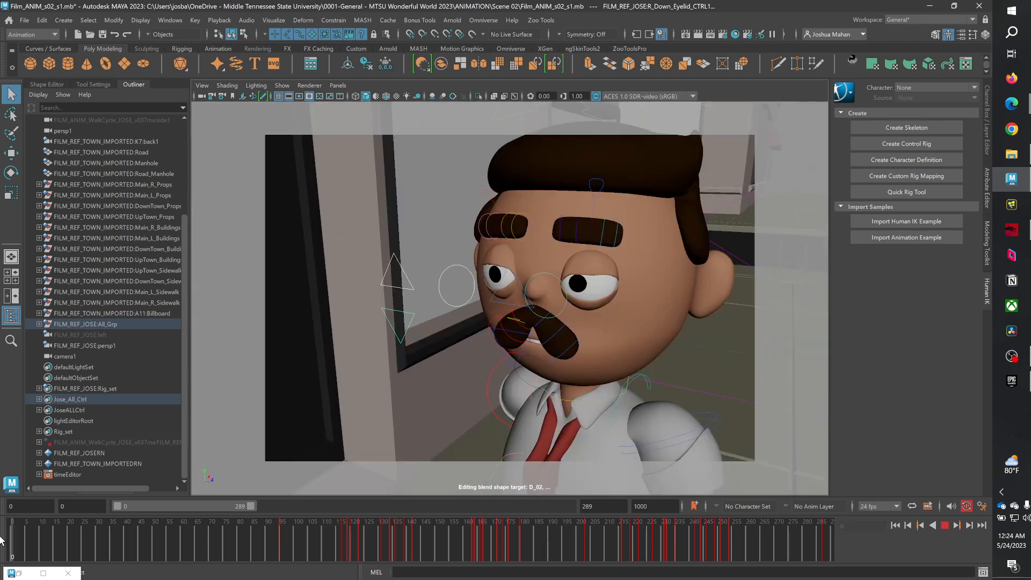
pyautogui.hotkey('alt', 'v')
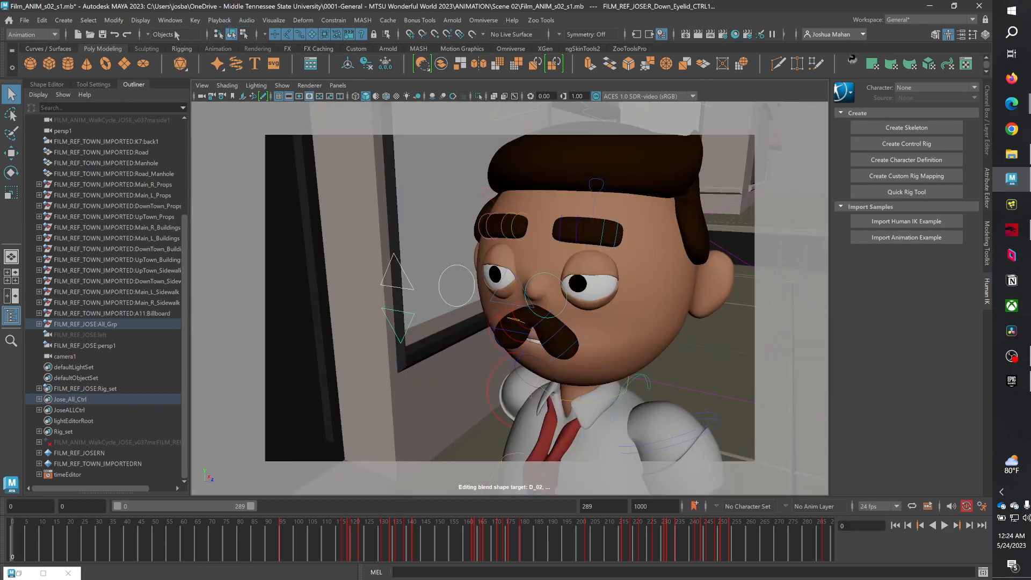
pyautogui.click(194, 21)
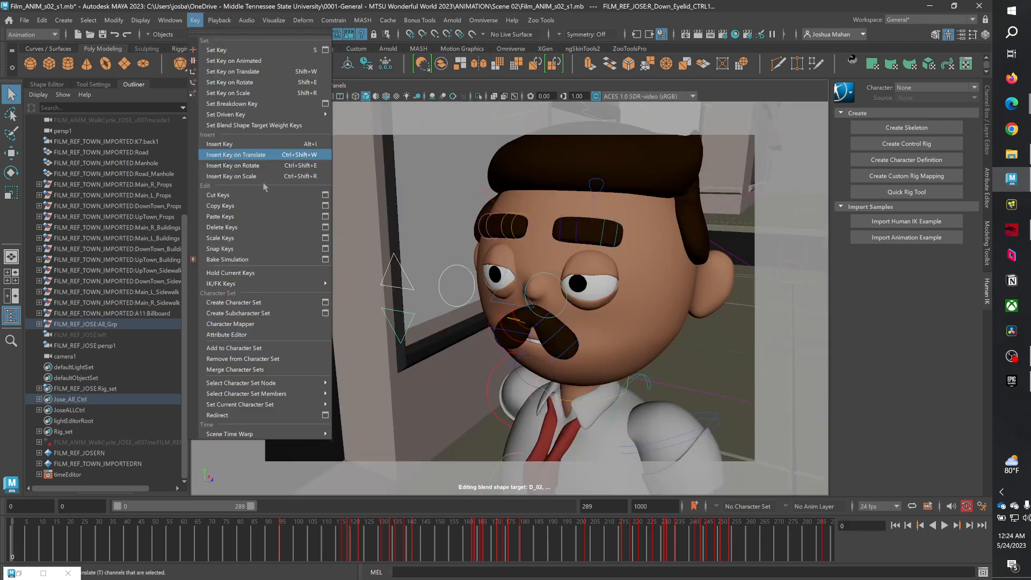
pyautogui.click(327, 261)
pyautogui.doubleClick(325, 255)
pyautogui.write('2')
pyautogui.press('Return')
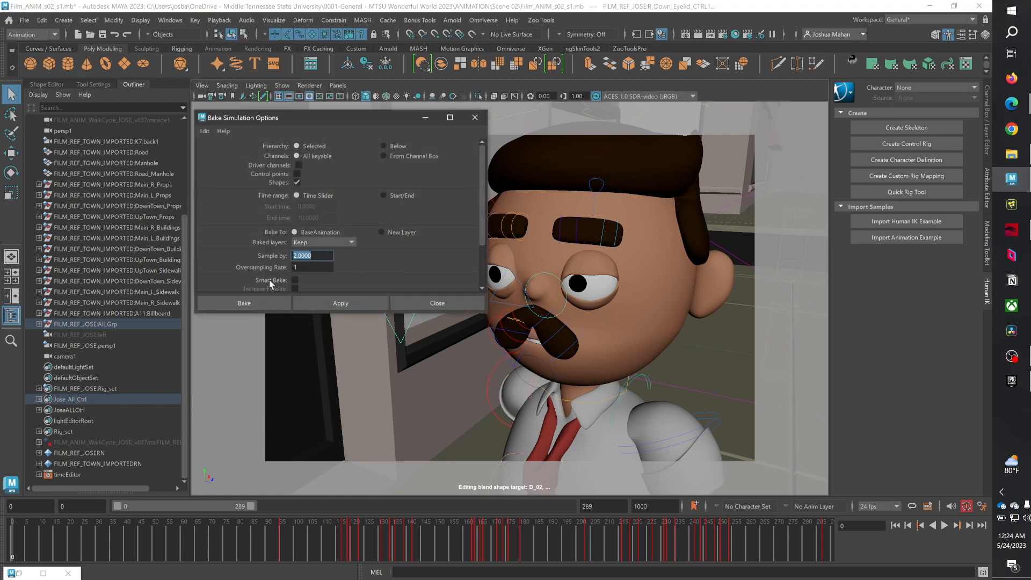
pyautogui.click(269, 304)
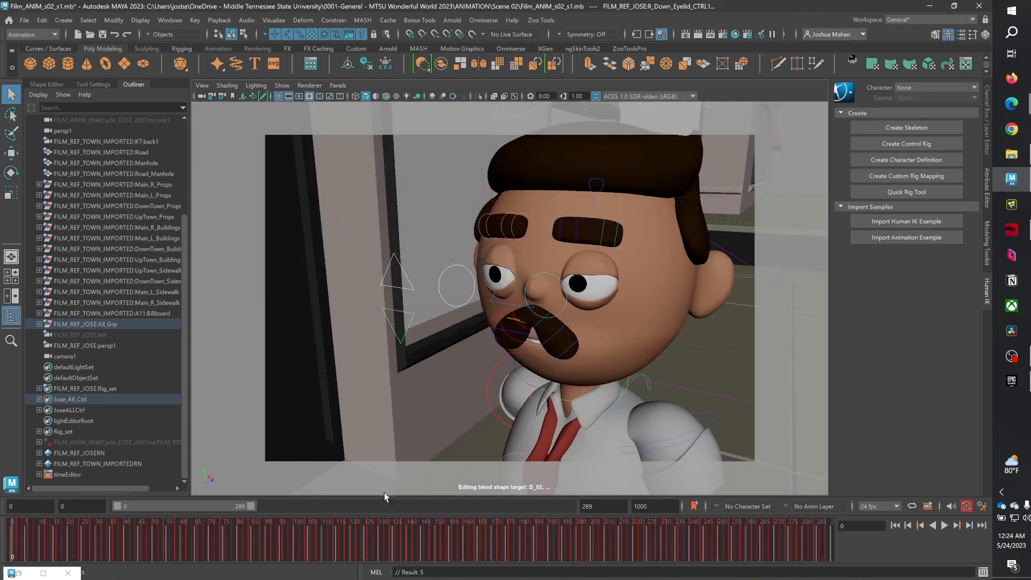
# - Set all baked keys across frames 0 to 289 to stepped tangents, play back the result and return to frame 0
pyautogui.moveTo(99, 544); pyautogui.dragTo(391, 555)
pyautogui.moveTo(314, 545); pyautogui.dragTo(833, 547)
pyautogui.rightClick(618, 551)
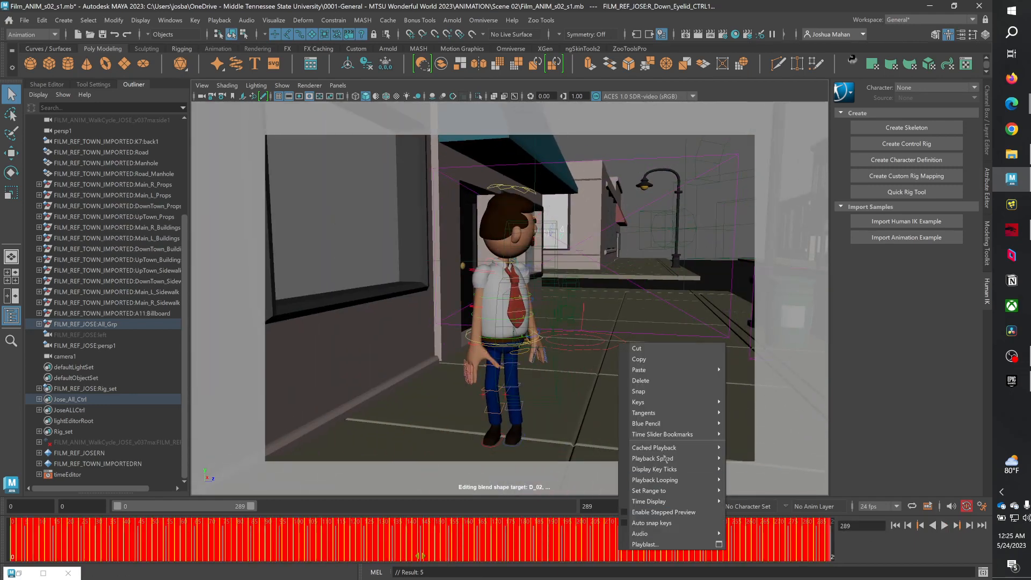
pyautogui.moveTo(668, 413)
pyautogui.click(749, 445)
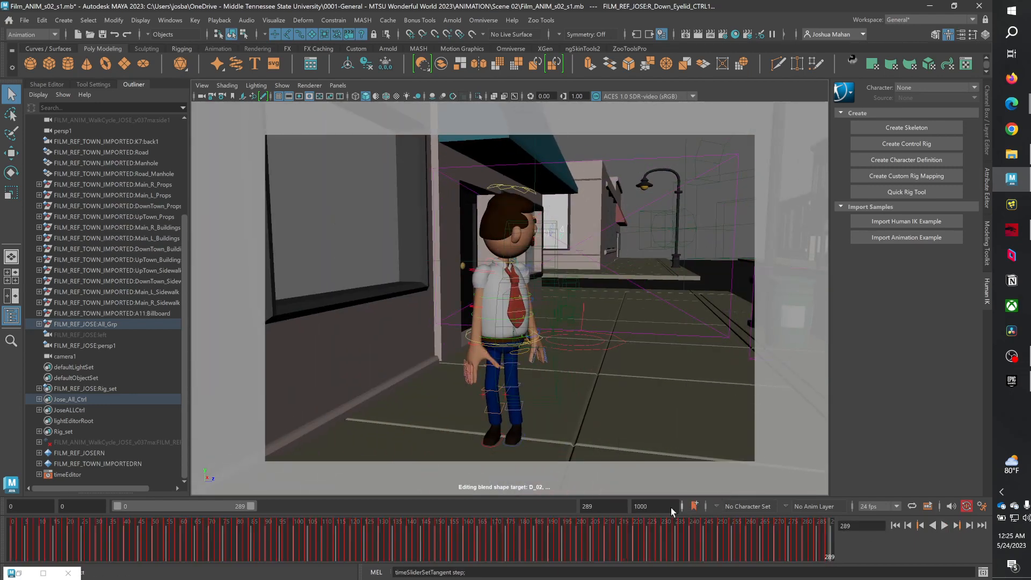
pyautogui.hotkey('alt', 'v')
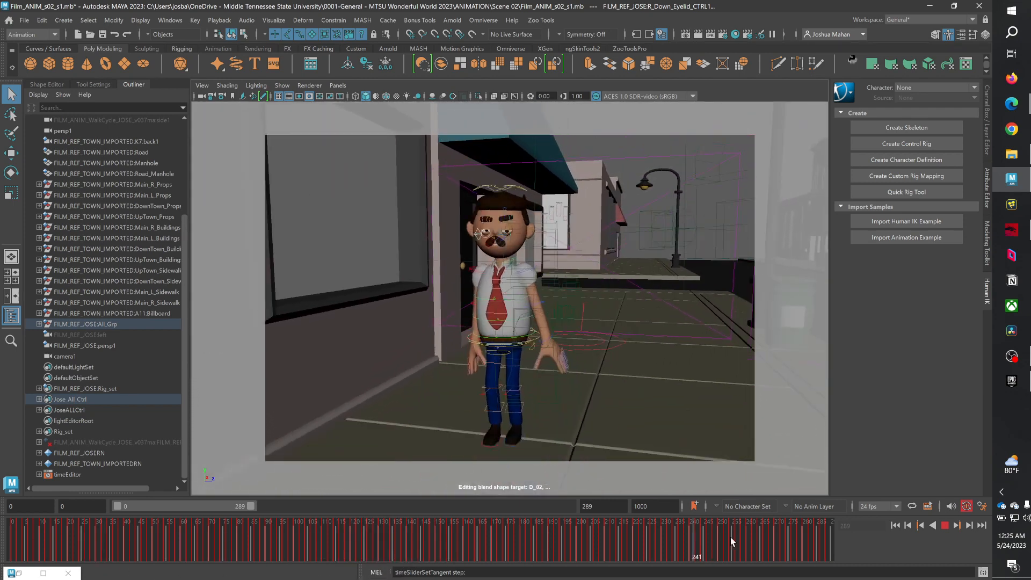
pyautogui.moveTo(215, 524); pyautogui.dragTo(2, 515)
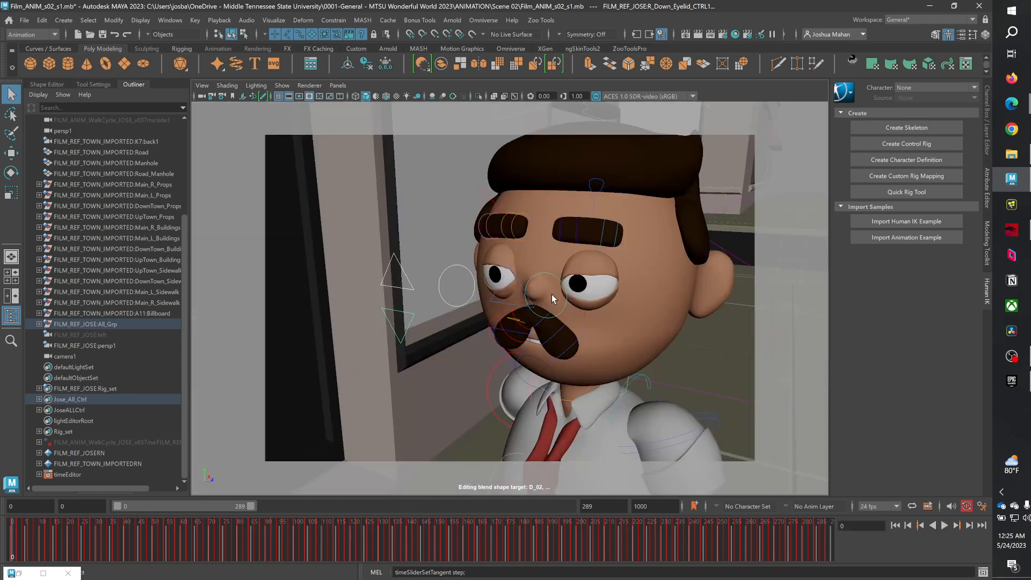
# - Restrict viewport selection to curves by turning off all other selectable object types
pyautogui.click(338, 85)
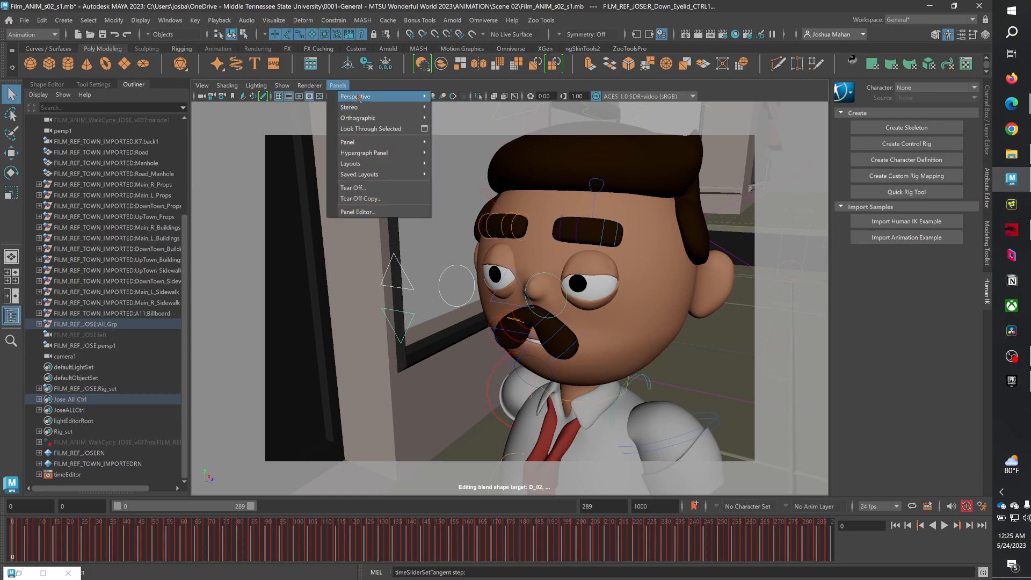
pyautogui.moveTo(376, 96)
pyautogui.click(474, 122)
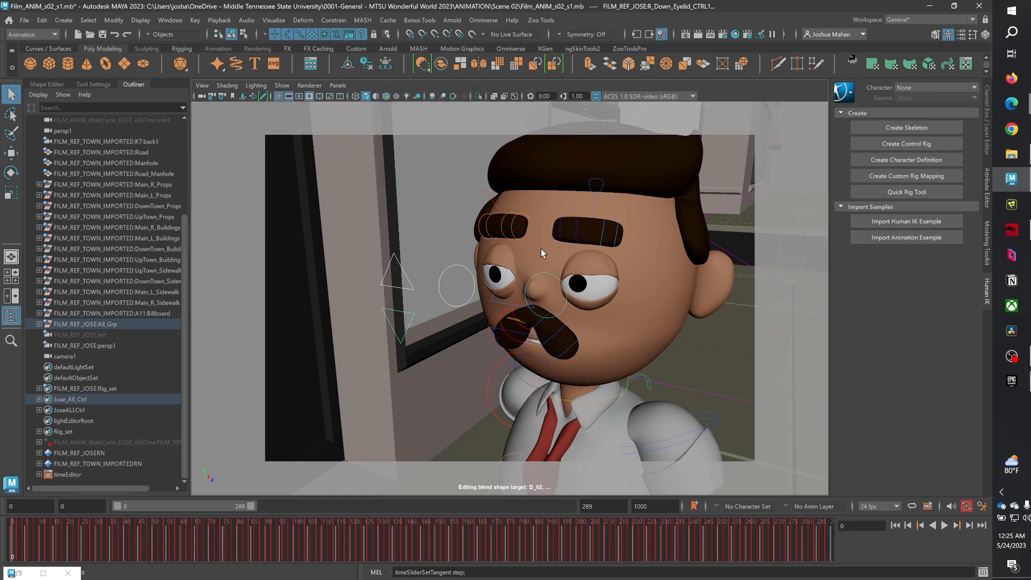
pyautogui.scroll(-5, 553, 277)
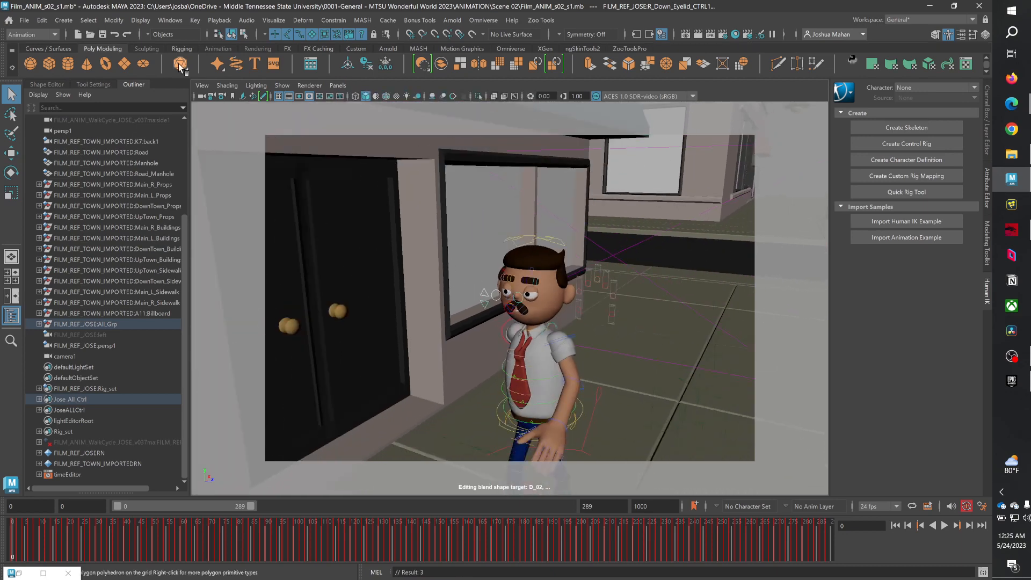
pyautogui.click(287, 36)
pyautogui.click(276, 36)
pyautogui.click(311, 36)
pyautogui.click(325, 36)
pyautogui.click(348, 37)
pyautogui.click(364, 36)
pyautogui.click(338, 33)
# - Select all of the character's rig controls together and check their baked keys on the timeline
pyautogui.scroll(-5, 595, 427)
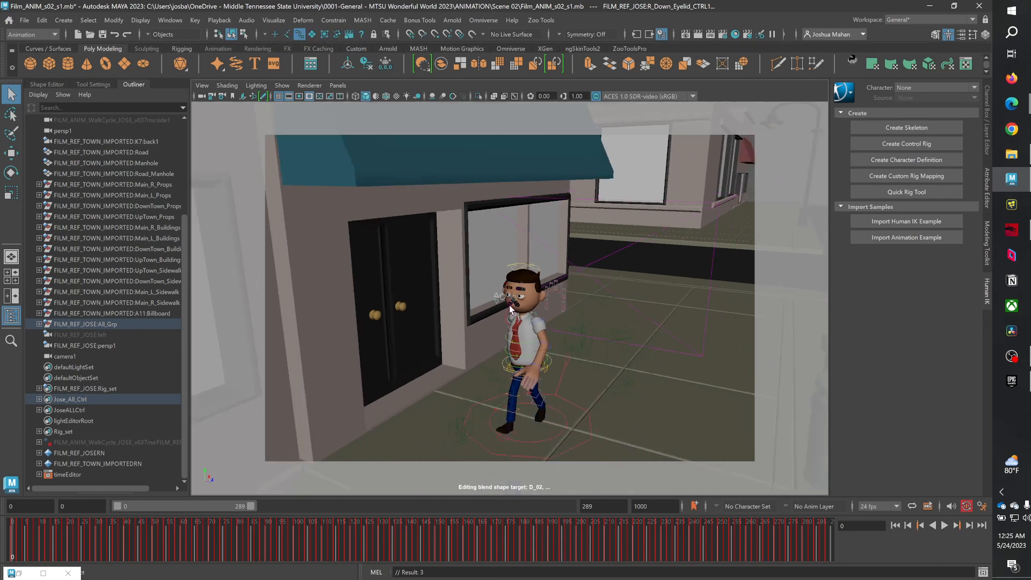
pyautogui.moveTo(595, 428); pyautogui.dragTo(407, 203)
pyautogui.scroll(6, 574, 347)
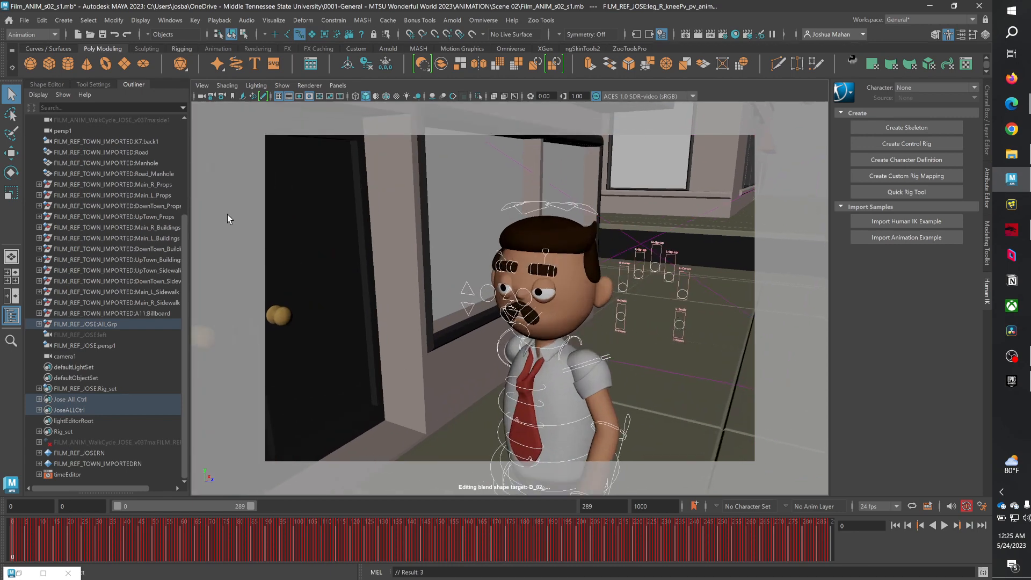
pyautogui.scroll(2, 525, 295)
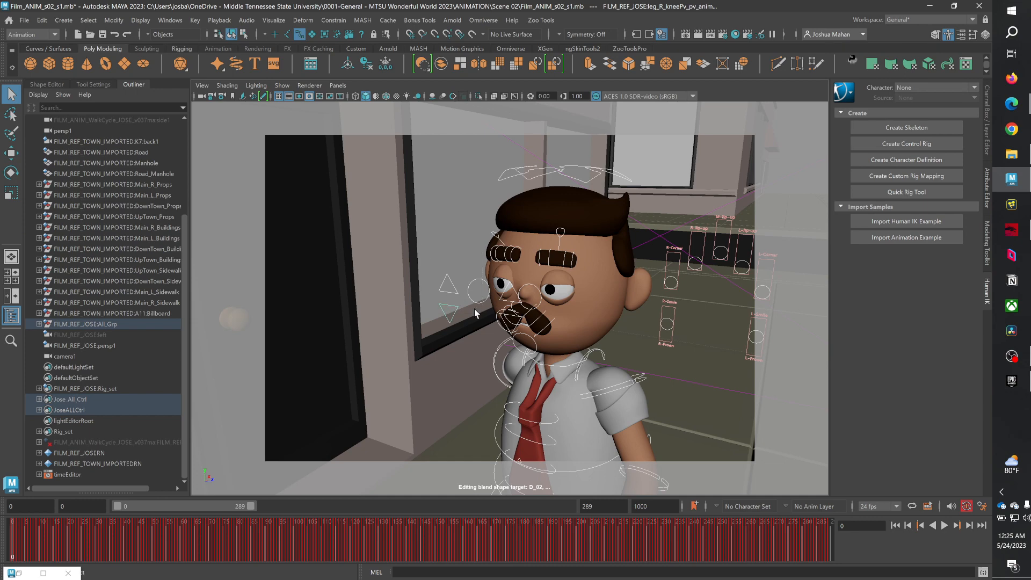
# - Select the left eyeball control, check its keys on the timeline and view the character from the front
pyautogui.click(491, 321)
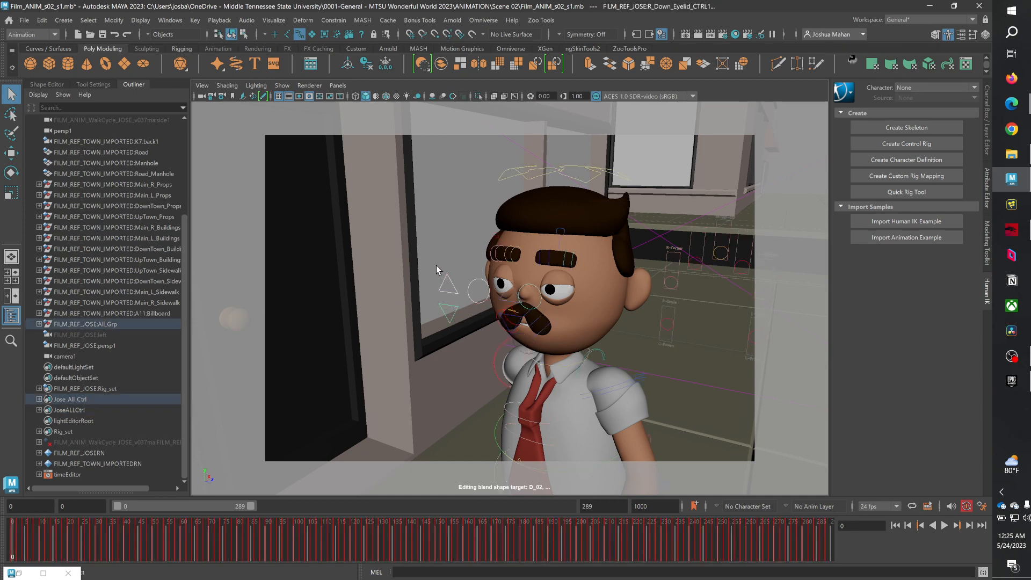
pyautogui.click(541, 306)
pyautogui.scroll(2, 556, 323)
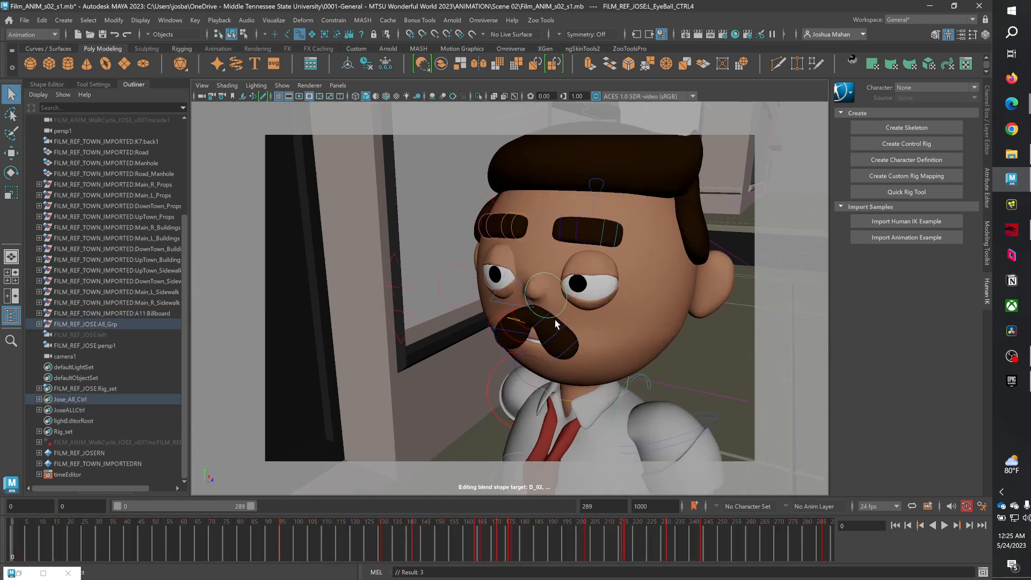
pyautogui.keyDown('alt'); pyautogui.moveTo(592, 474); pyautogui.dragTo(562, 344, button='right'); pyautogui.keyUp('alt')
pyautogui.keyDown('alt'); pyautogui.moveTo(561, 343); pyautogui.dragTo(573, 310); pyautogui.keyUp('alt')
pyautogui.keyDown('alt'); pyautogui.moveTo(573, 310); pyautogui.dragTo(585, 390, button='right'); pyautogui.keyUp('alt')
pyautogui.keyDown('alt'); pyautogui.moveTo(570, 318); pyautogui.dragTo(526, 289); pyautogui.keyUp('alt')
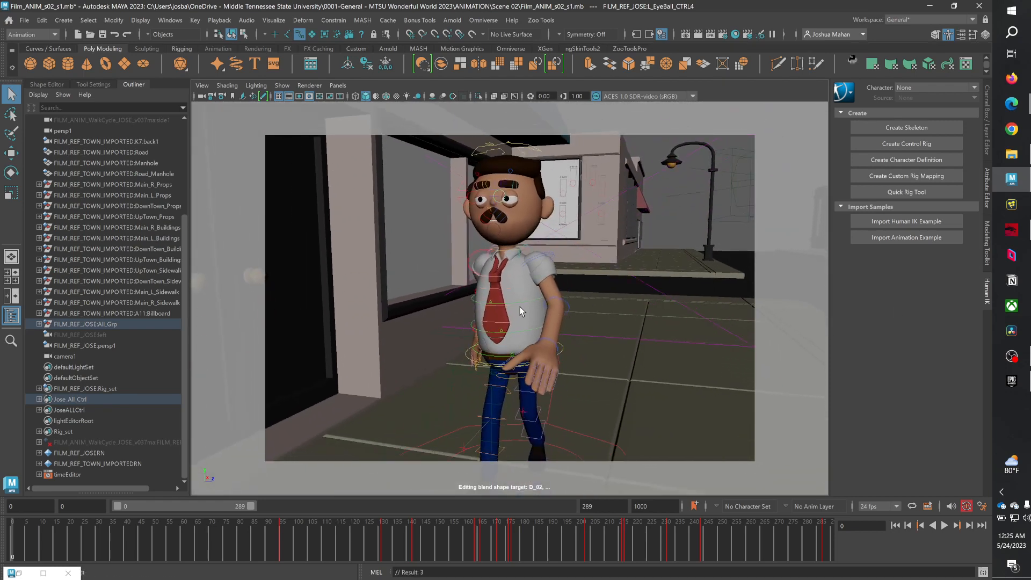
# - Frame the character's right arm and check the keys on the right wrist and elbow FK controls
pyautogui.click(494, 357)
pyautogui.press('f')
pyautogui.keyDown('alt'); pyautogui.moveTo(661, 290); pyautogui.dragTo(830, 278, button='middle'); pyautogui.keyUp('alt')
pyautogui.click(547, 339)
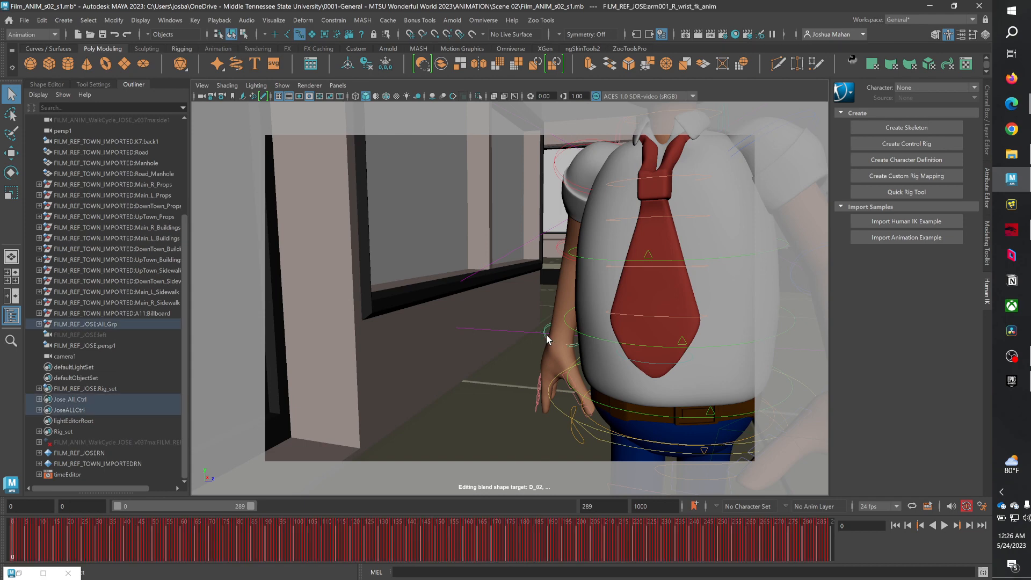
pyautogui.click(559, 251)
pyautogui.scroll(-3, 605, 345)
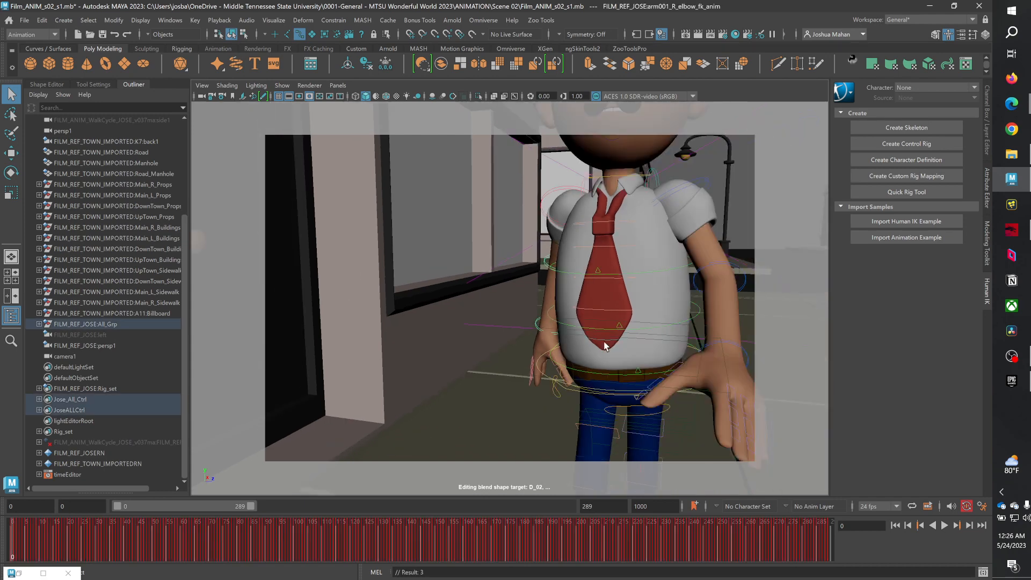
# - Check the baked keys on the tie control on the character's torso
pyautogui.keyDown('alt'); pyautogui.moveTo(585, 306); pyautogui.dragTo(448, 394, button='middle'); pyautogui.keyUp('alt')
pyautogui.click(465, 305)
pyautogui.hotkey('ctrl', 'z')
pyautogui.click(477, 394)
pyautogui.click(476, 393)
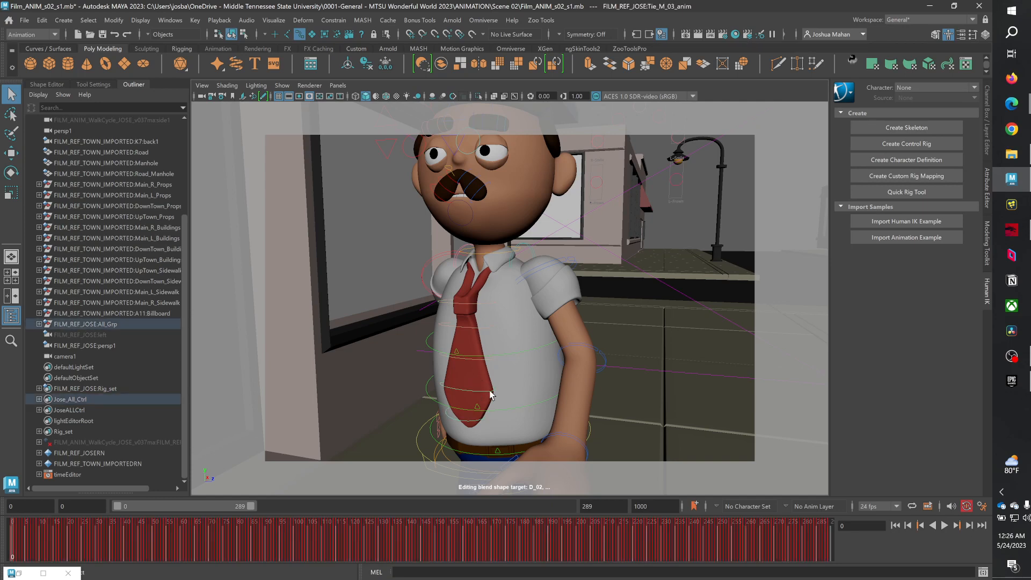
# - Check the keys on the jaw and tongue controls and inspect the controls around the nose
pyautogui.scroll(3, 509, 189)
pyautogui.keyDown('alt'); pyautogui.moveTo(550, 269); pyautogui.dragTo(584, 357, button='middle'); pyautogui.keyUp('alt')
pyautogui.click(485, 275)
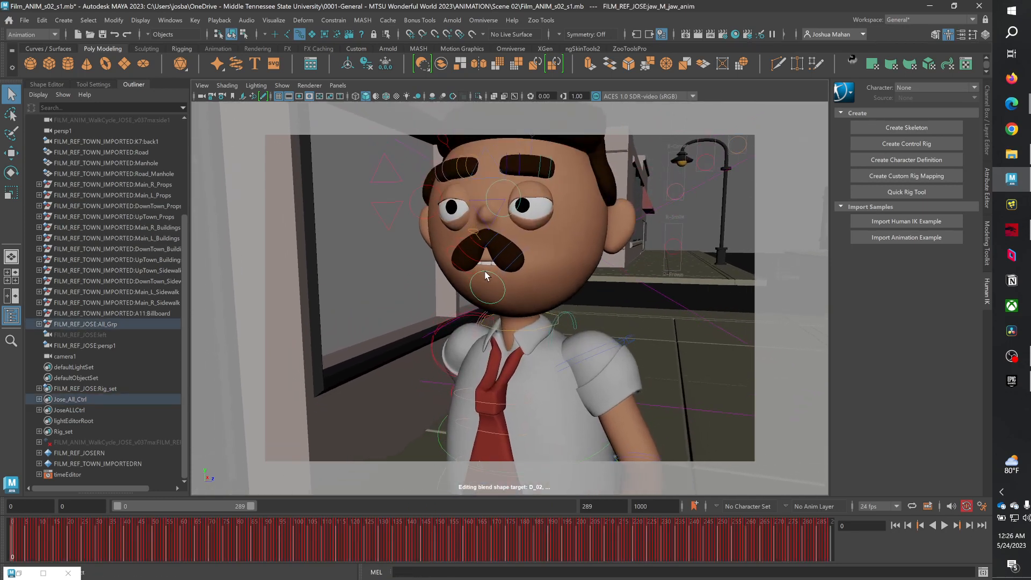
pyautogui.click(520, 263)
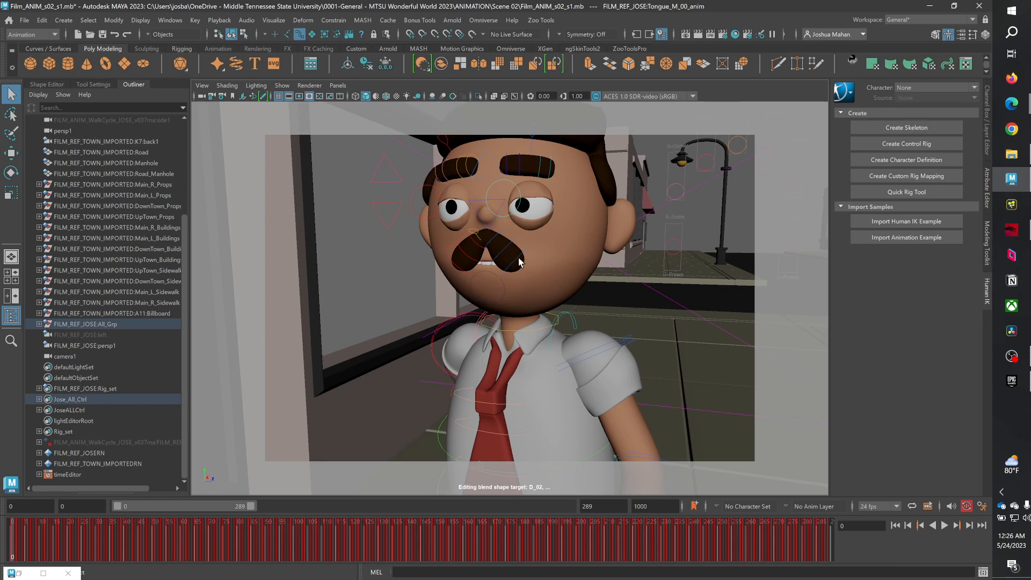
pyautogui.click(505, 220)
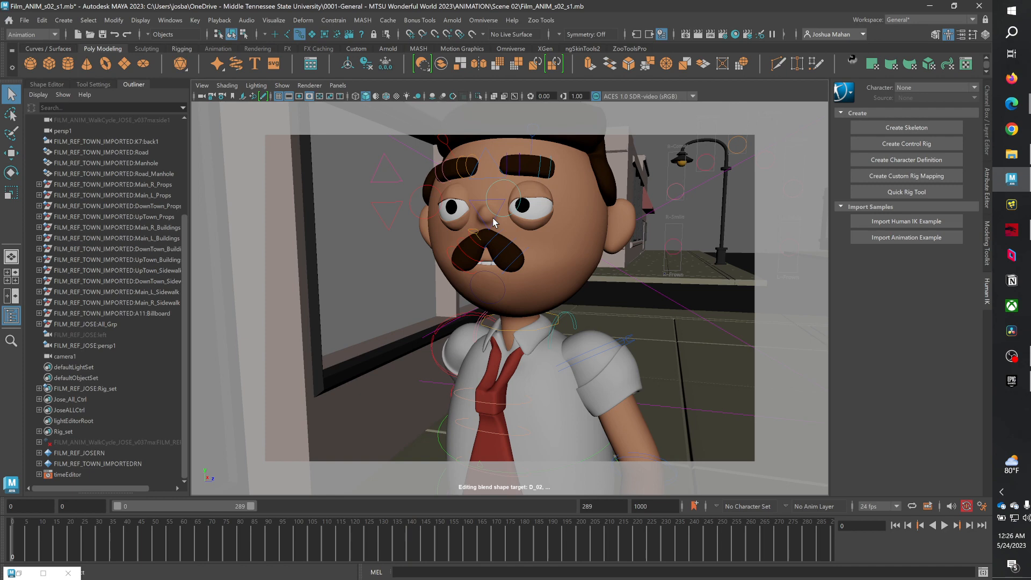
pyautogui.click(494, 222)
# - Check the timeline for keys on the circular facial slider controls beside the character's head
pyautogui.keyDown('alt'); pyautogui.moveTo(526, 294); pyautogui.dragTo(675, 272); pyautogui.keyUp('alt')
pyautogui.click(669, 272)
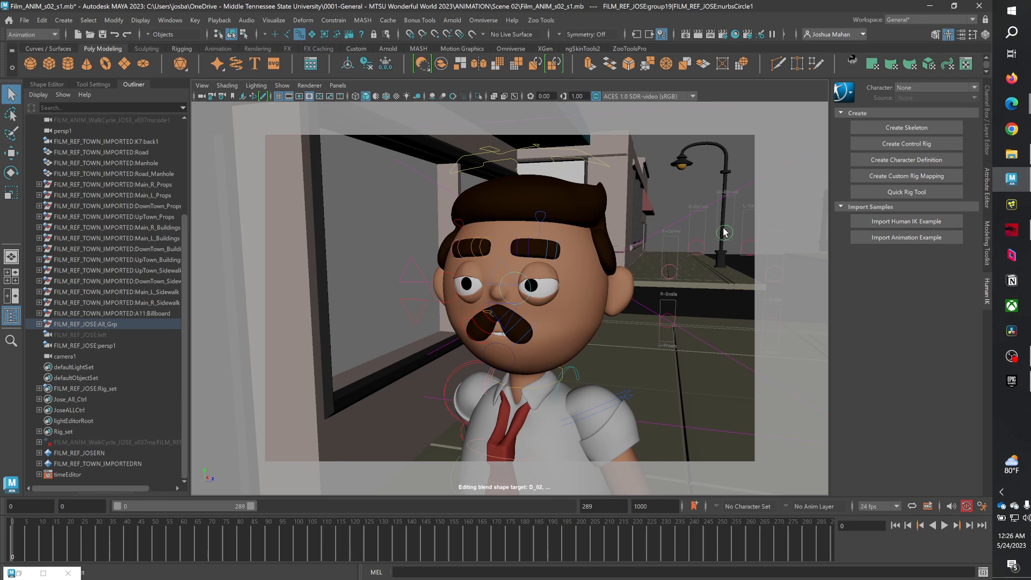
pyautogui.click(540, 219)
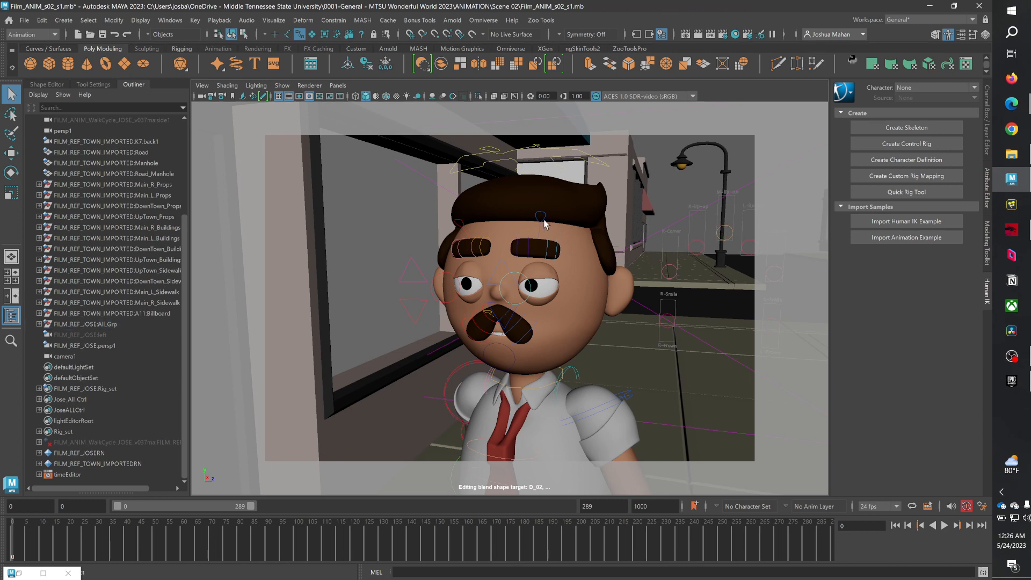
pyautogui.click(676, 270)
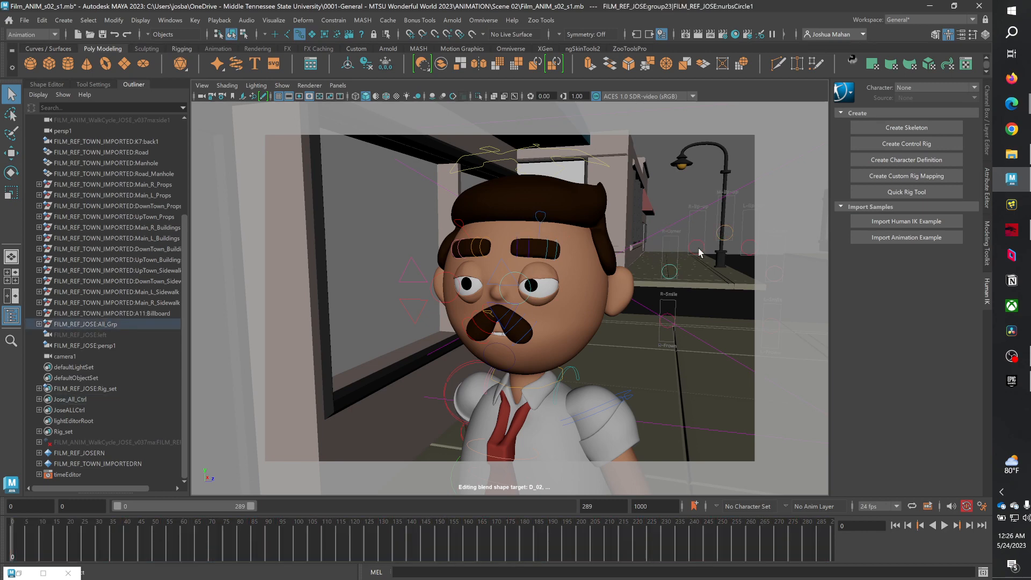
pyautogui.moveTo(707, 259); pyautogui.dragTo(707, 253)
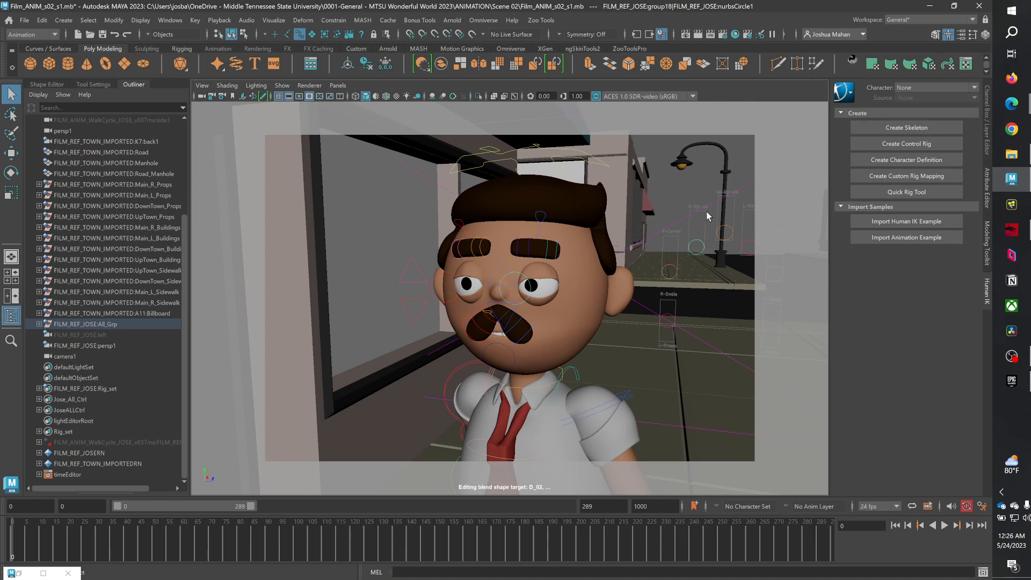
# - Check the baked keys on the head control, clear the selection and frame the character in the street
pyautogui.click(552, 153)
pyautogui.keyDown('alt'); pyautogui.moveTo(652, 320); pyautogui.dragTo(472, 333, button='right'); pyautogui.keyUp('alt')
pyautogui.click(611, 246)
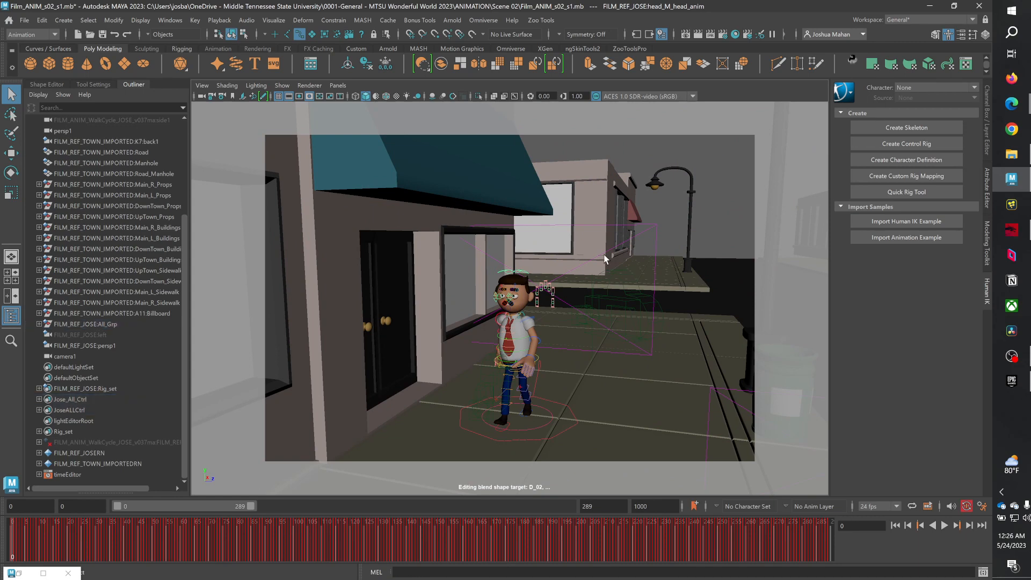
pyautogui.keyDown('alt'); pyautogui.moveTo(611, 248); pyautogui.dragTo(549, 398, button='right'); pyautogui.keyUp('alt')
pyautogui.keyDown('alt'); pyautogui.moveTo(549, 399); pyautogui.dragTo(538, 336, button='middle'); pyautogui.keyUp('alt')
pyautogui.keyDown('alt'); pyautogui.moveTo(539, 336); pyautogui.dragTo(579, 367, button='right'); pyautogui.keyUp('alt')
# - Play and scrub through the shot, check the character's motion around frame 236, and go to frame 289
pyautogui.moveTo(184, 523)
pyautogui.mouseDown()
pyautogui.moveTo(155, 522)
pyautogui.moveTo(489, 563)
pyautogui.moveTo(719, 560)
pyautogui.moveTo(696, 557)
pyautogui.mouseUp()
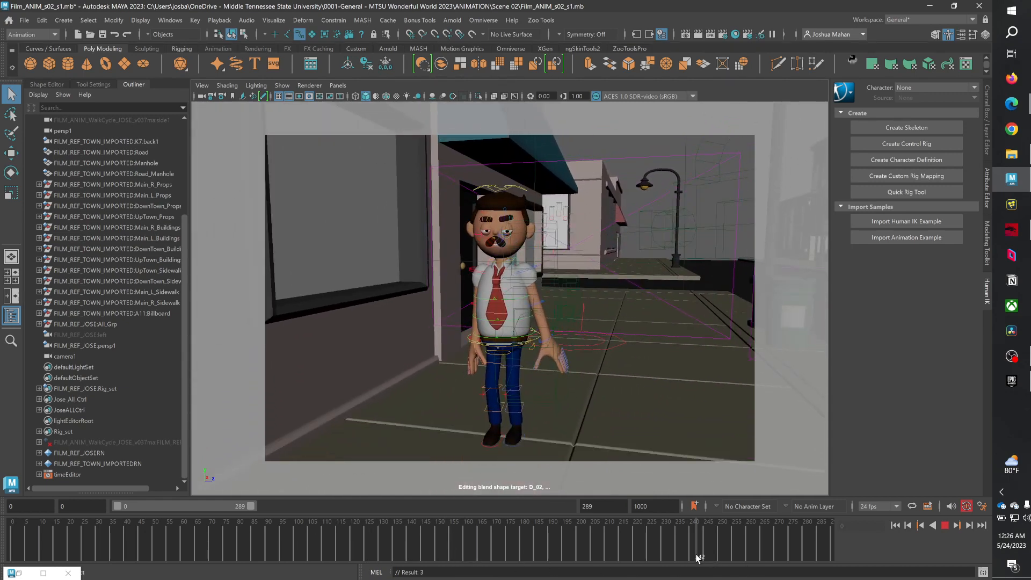
pyautogui.moveTo(705, 564)
pyautogui.mouseDown()
pyautogui.moveTo(767, 577)
pyautogui.moveTo(603, 559)
pyautogui.moveTo(422, 556)
pyautogui.moveTo(712, 553)
pyautogui.mouseUp()
pyautogui.moveTo(689, 546); pyautogui.dragTo(681, 548)
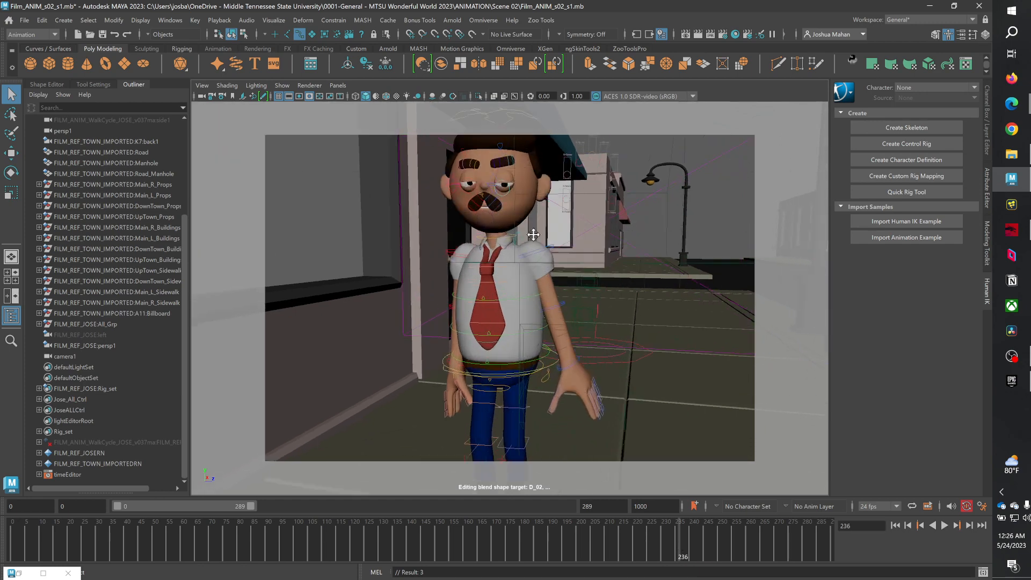
pyautogui.moveTo(587, 544); pyautogui.dragTo(412, 559)
pyautogui.moveTo(460, 528); pyautogui.dragTo(835, 499)
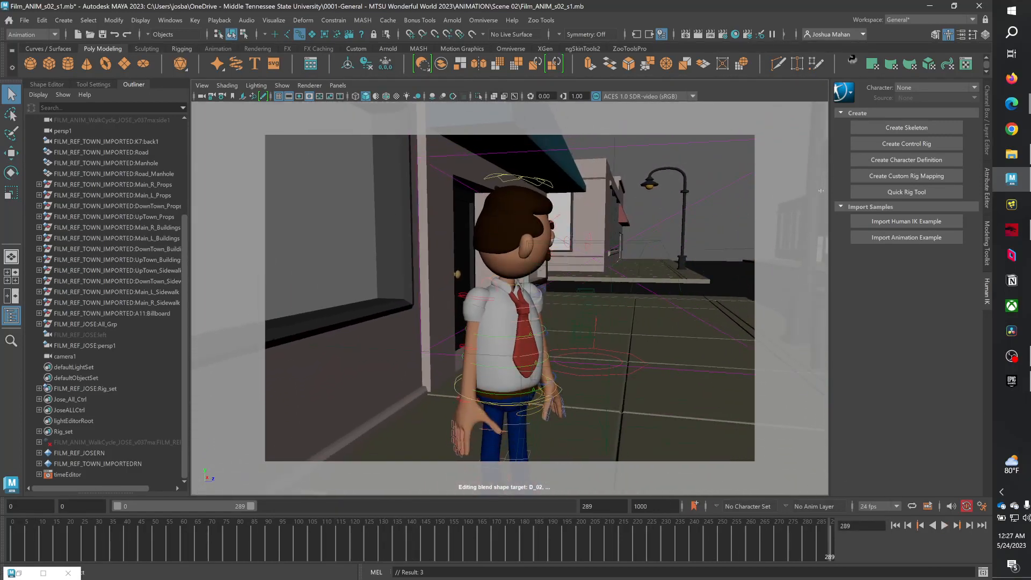